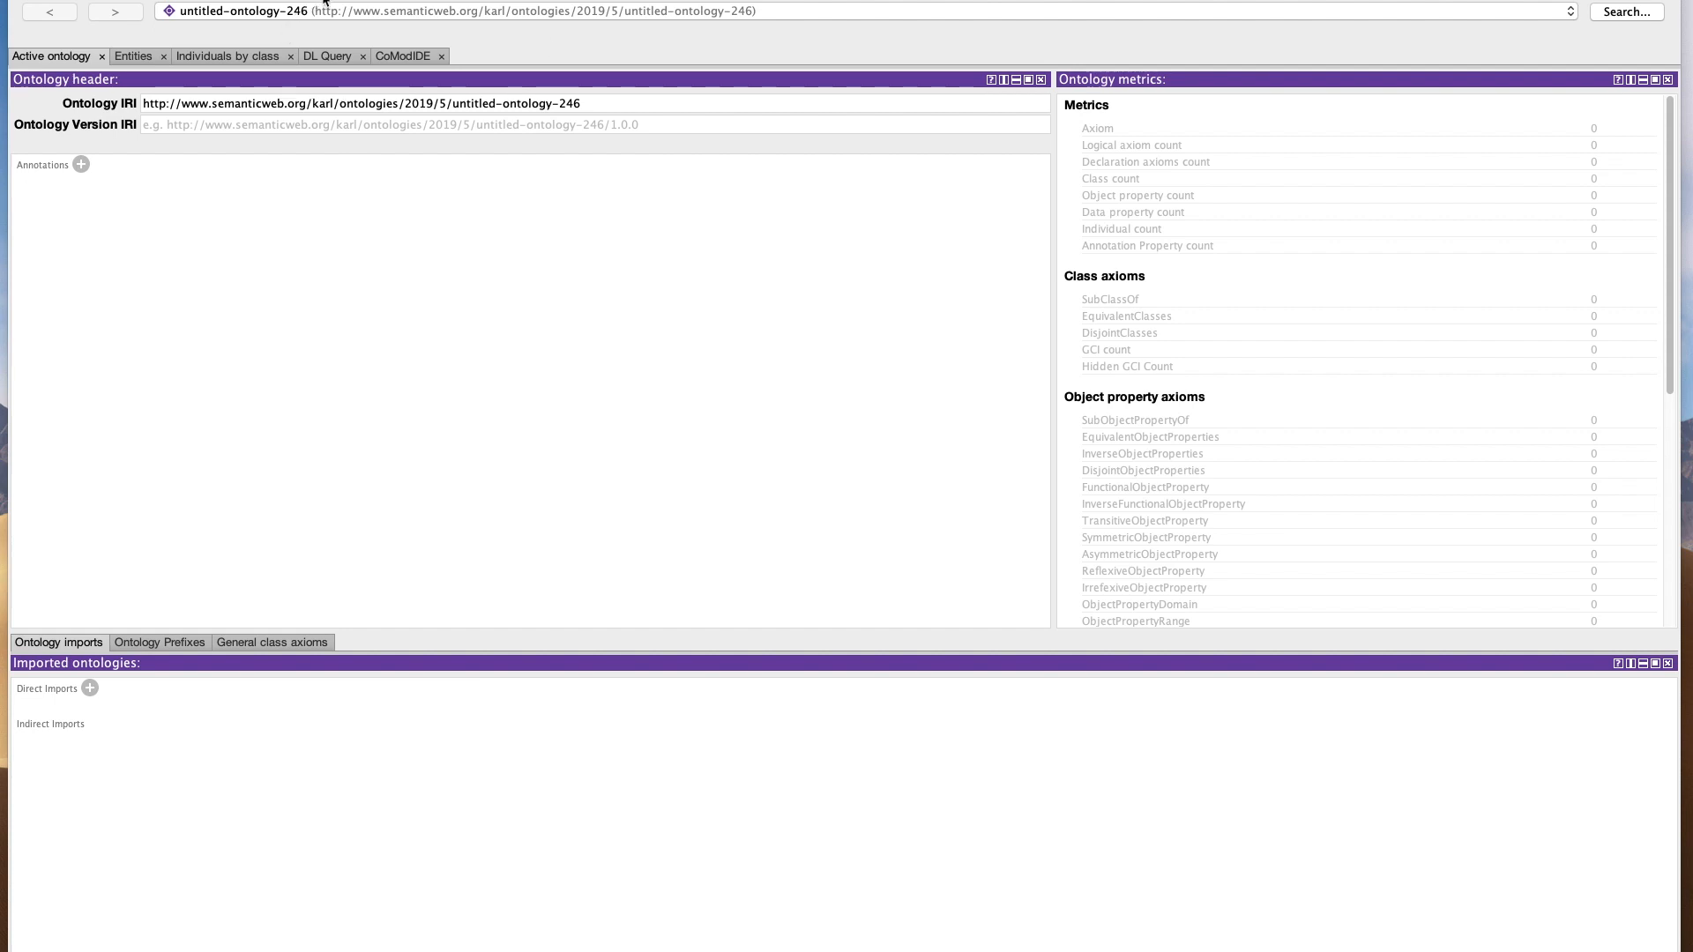
Open the CoModIDE schema editor and add a class named Person in the upper part of the canvas.
{"action": "left_click", "coordinate": [397, 60]}
{"action": "left_click", "coordinate": [398, 57]}
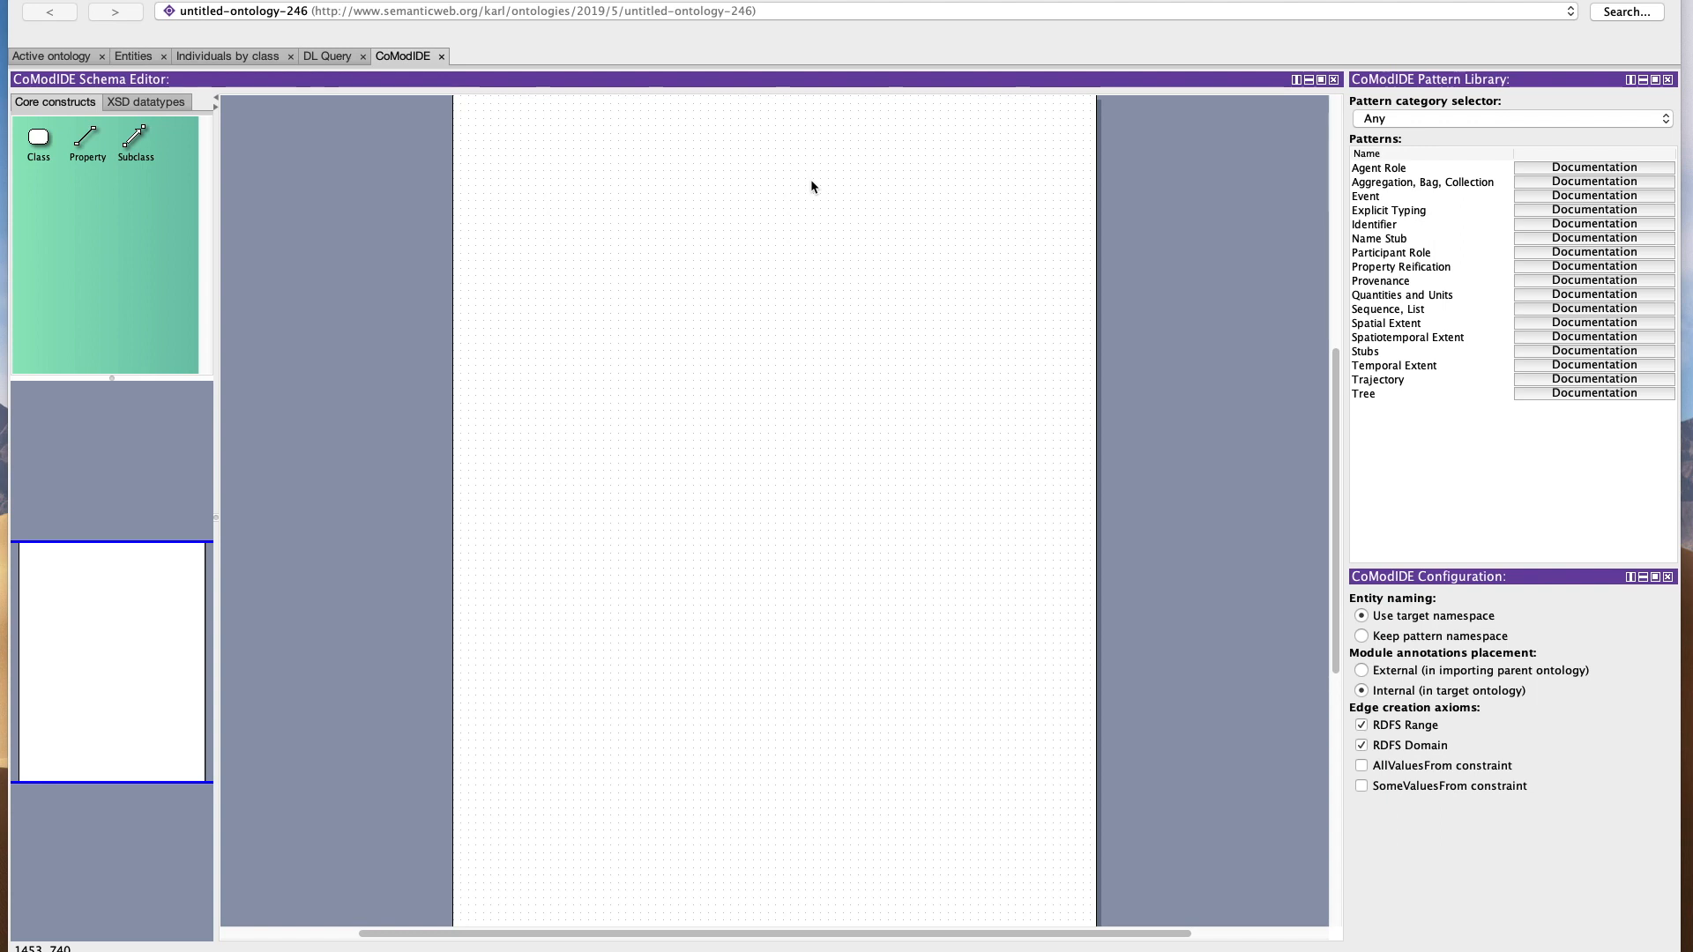
{"action": "left_click_drag", "start_coordinate": [37, 148], "coordinate": [661, 210]}
{"action": "double_click", "coordinate": [661, 210]}
{"action": "type", "text": "Person"}
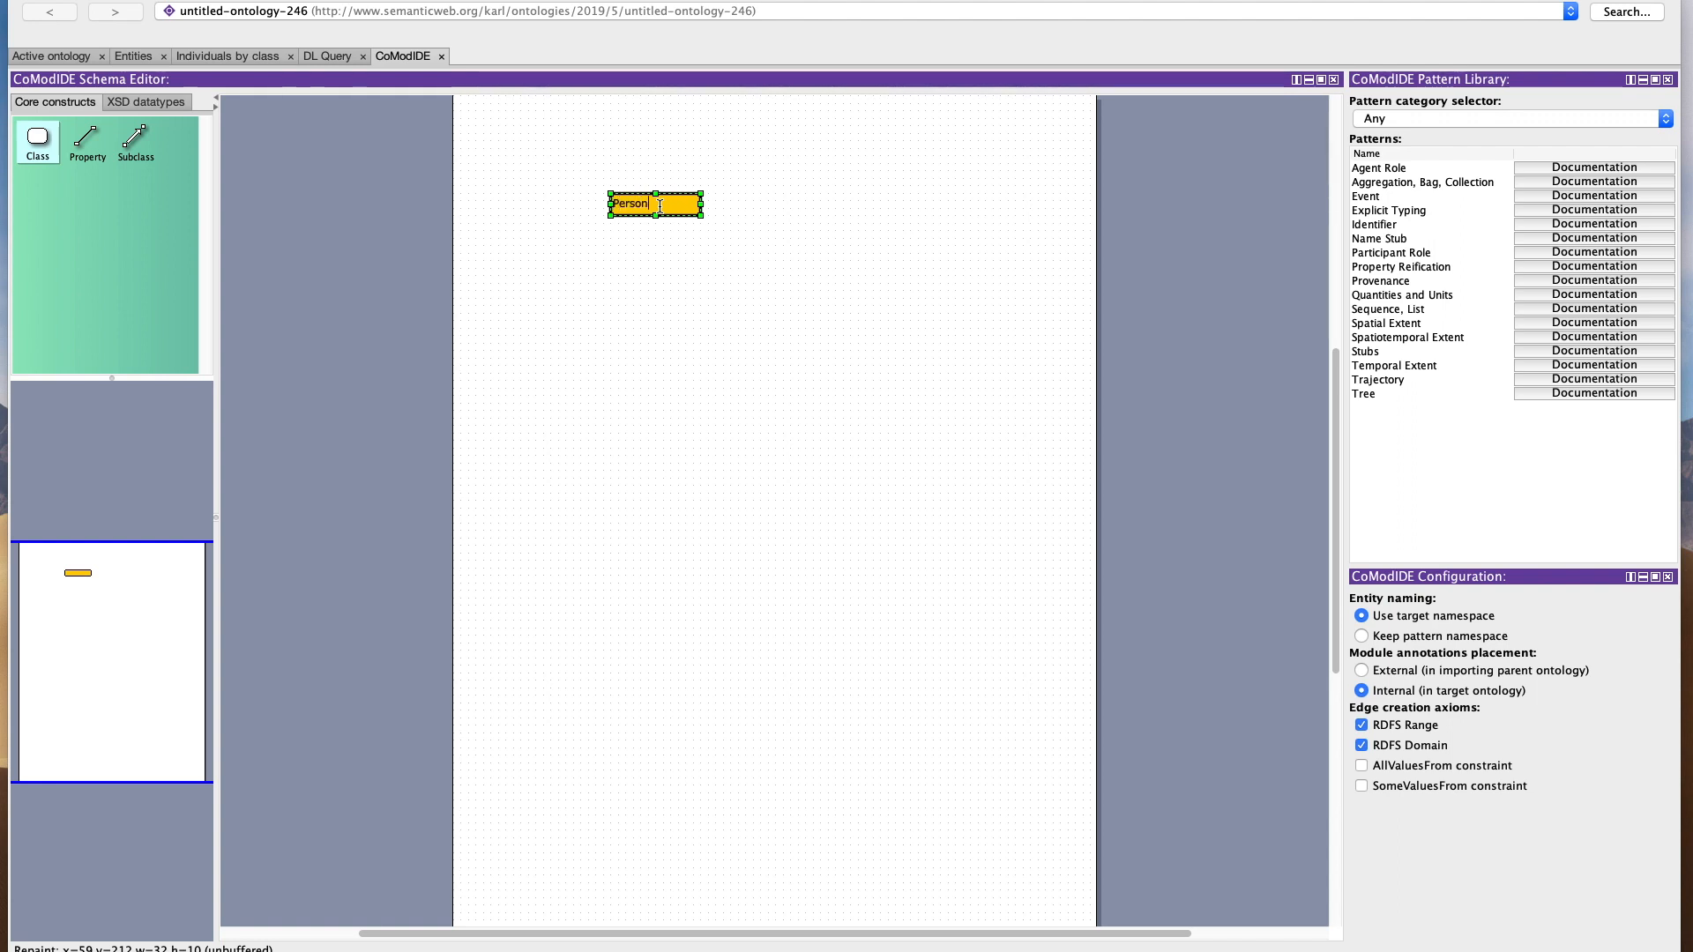
{"action": "left_click", "coordinate": [729, 312]}
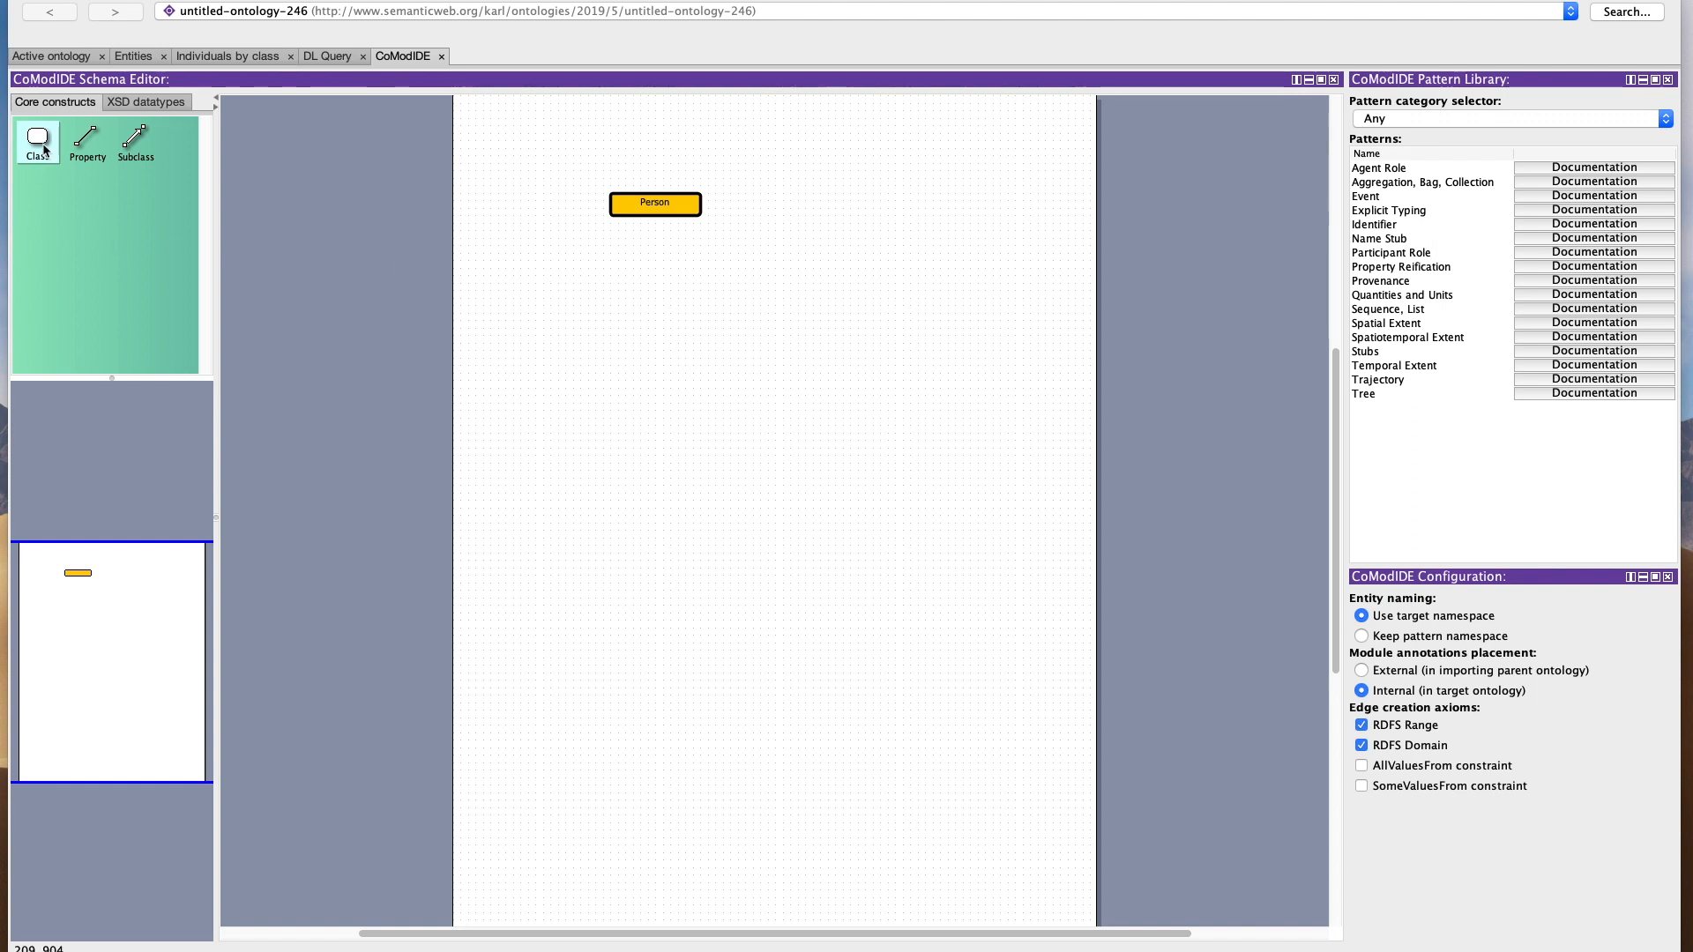
Add a class named Teacher below Person and connect it to Person with a subclass edge.
{"action": "left_click_drag", "start_coordinate": [44, 150], "coordinate": [732, 322]}
{"action": "type", "text": "Teacher"}
{"action": "key", "text": "Return"}
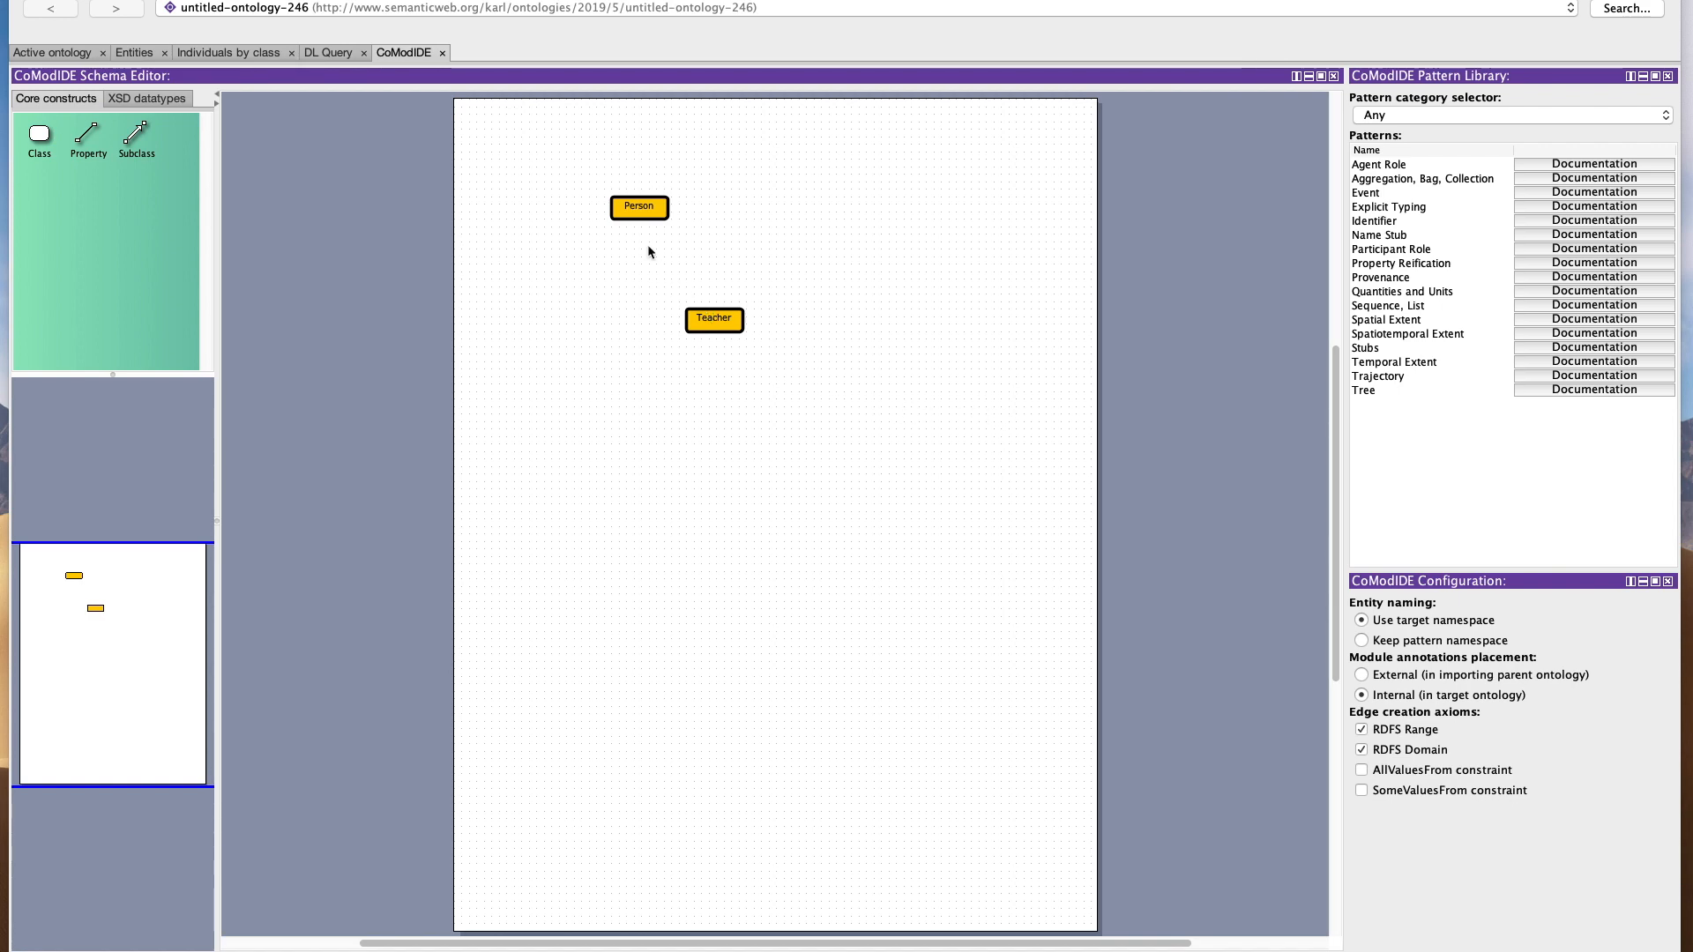
{"action": "left_click", "coordinate": [135, 136]}
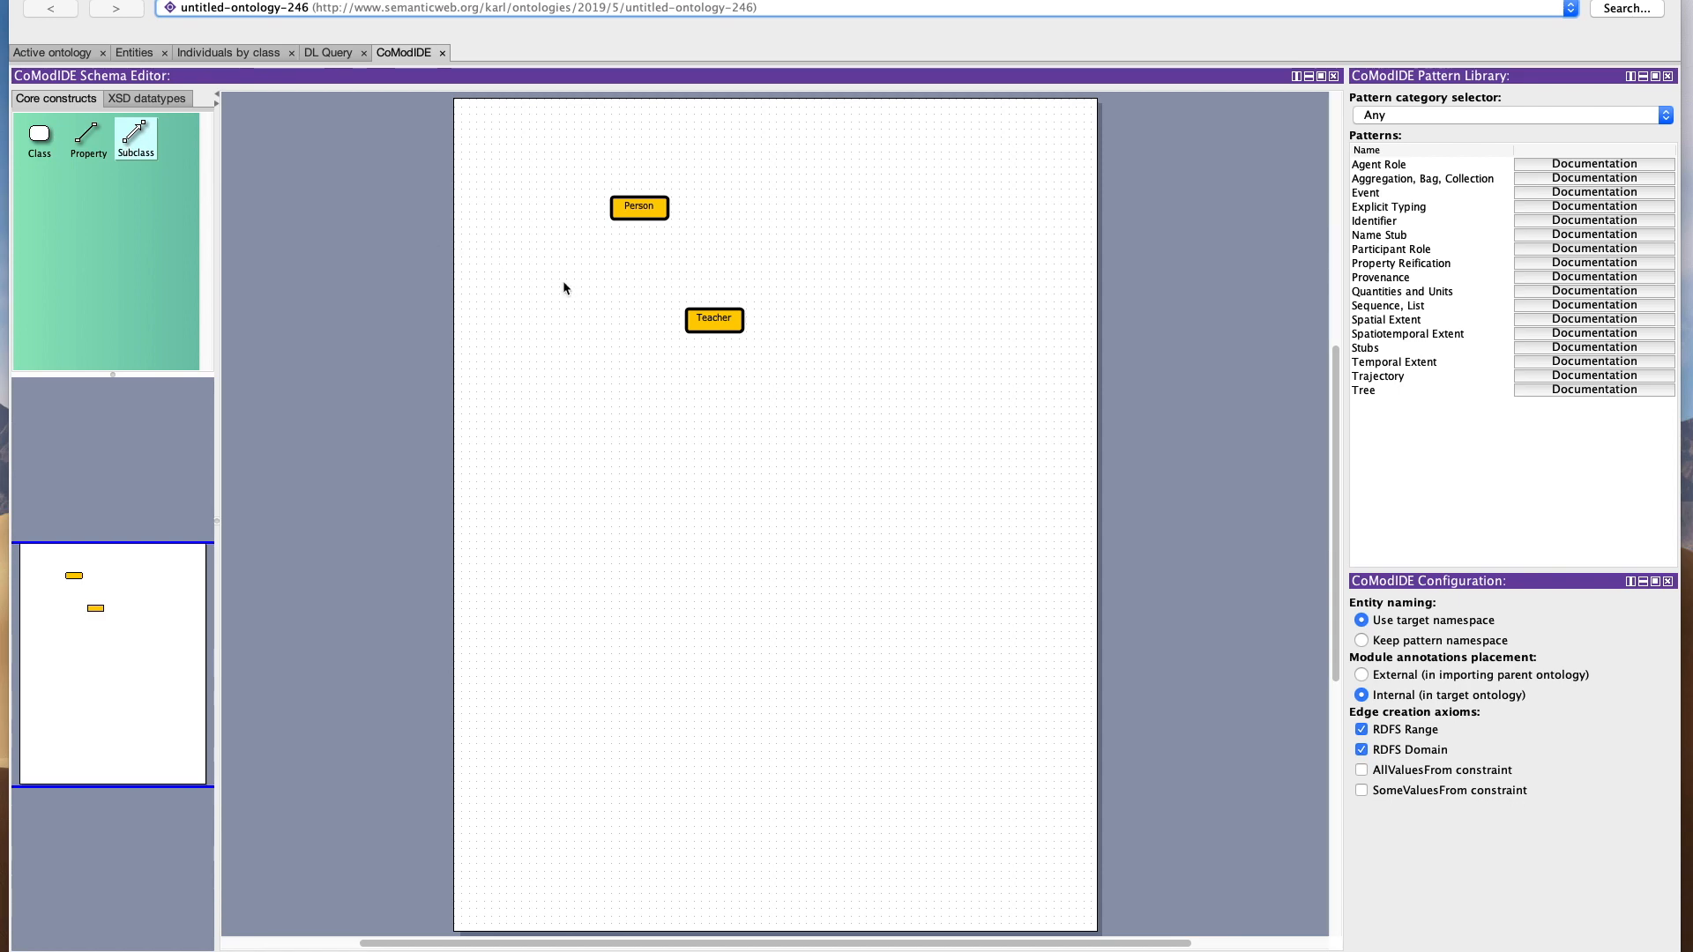
{"action": "left_click_drag", "start_coordinate": [706, 320], "coordinate": [646, 212]}
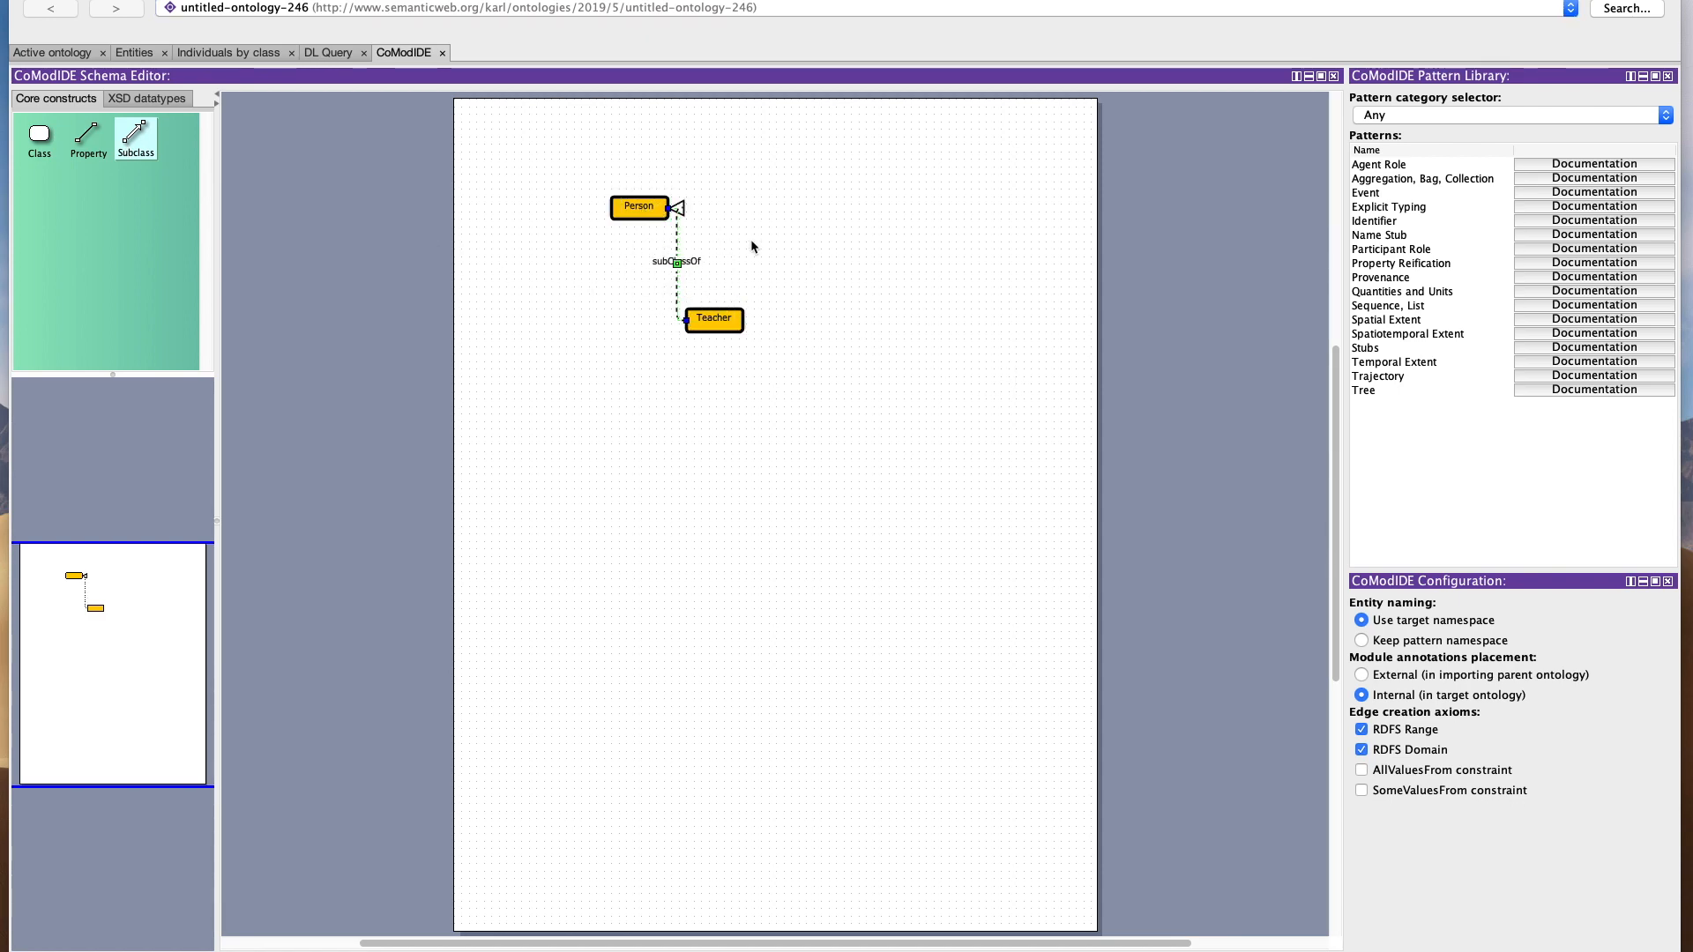
Expand the class hierarchy in the Entities view and examine the annotations and descriptions of Teacher and Person.
{"action": "left_click", "coordinate": [135, 53]}
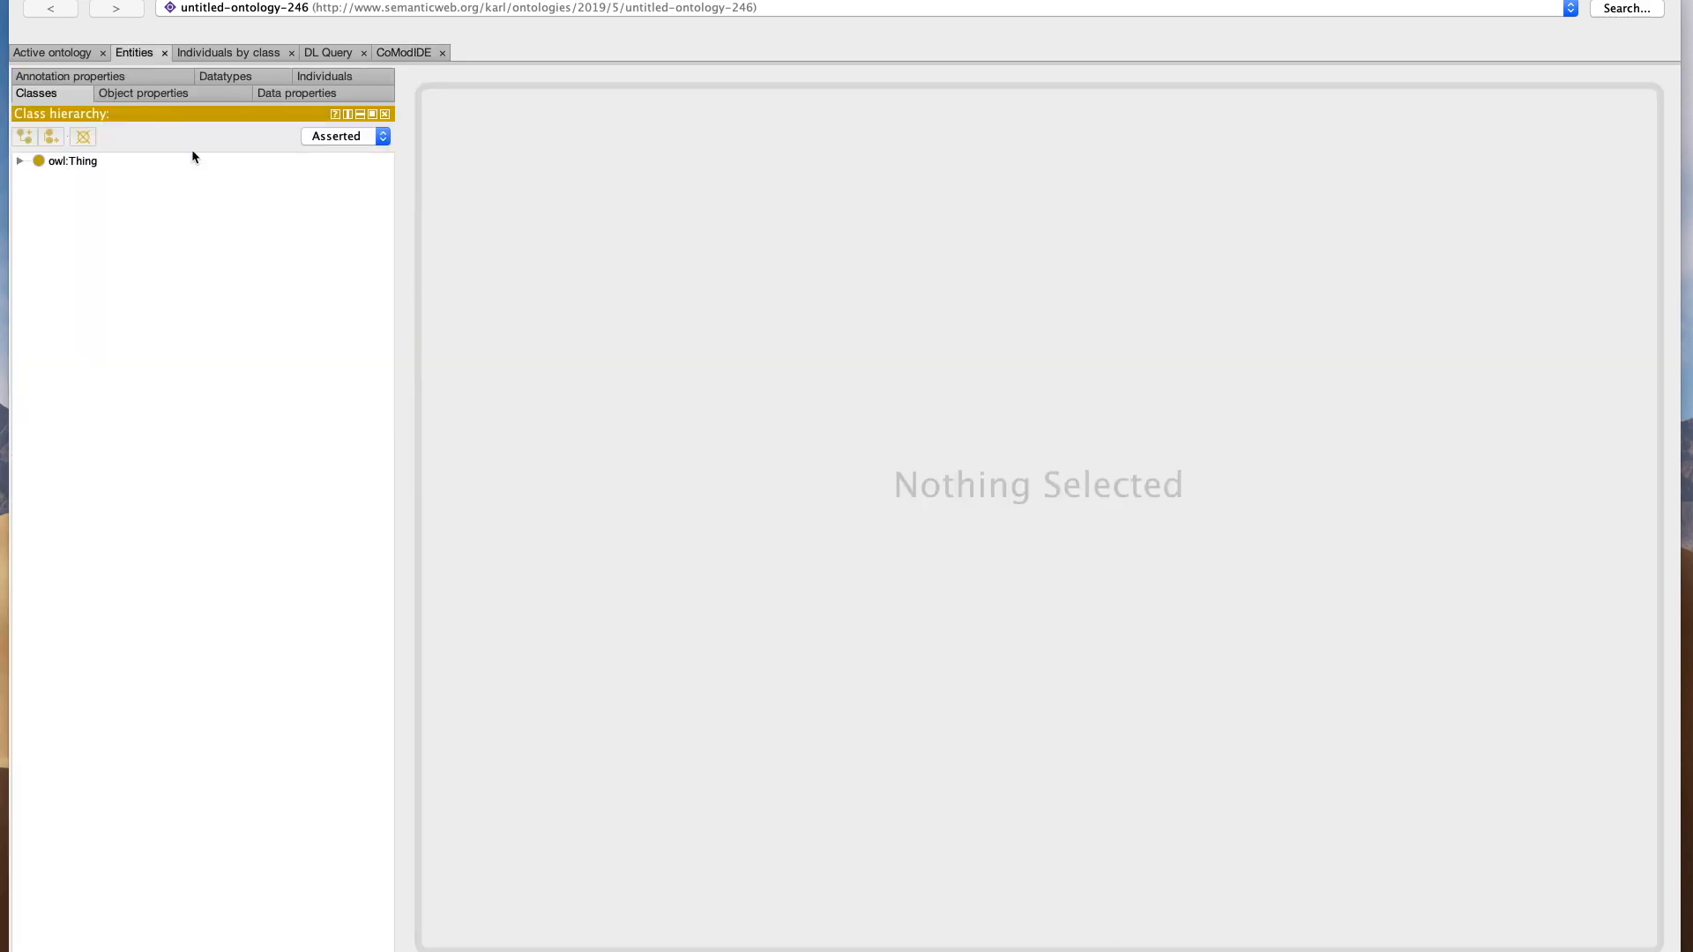
{"action": "left_click", "coordinate": [20, 161]}
{"action": "left_click", "coordinate": [38, 176]}
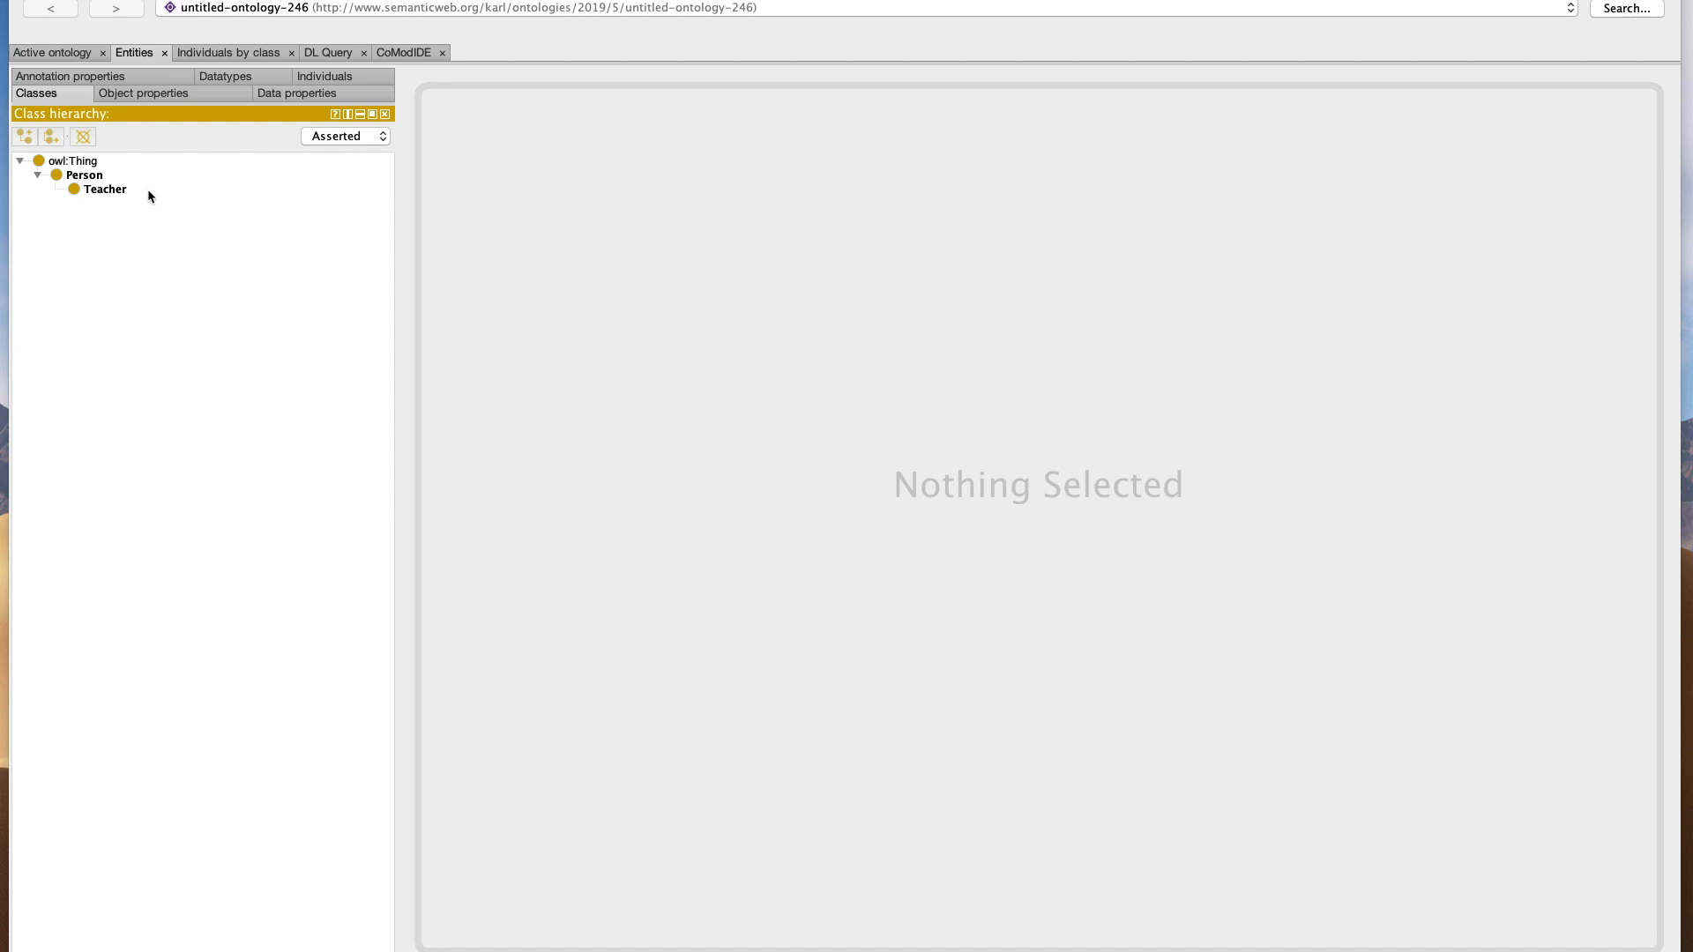
{"action": "left_click", "coordinate": [103, 190]}
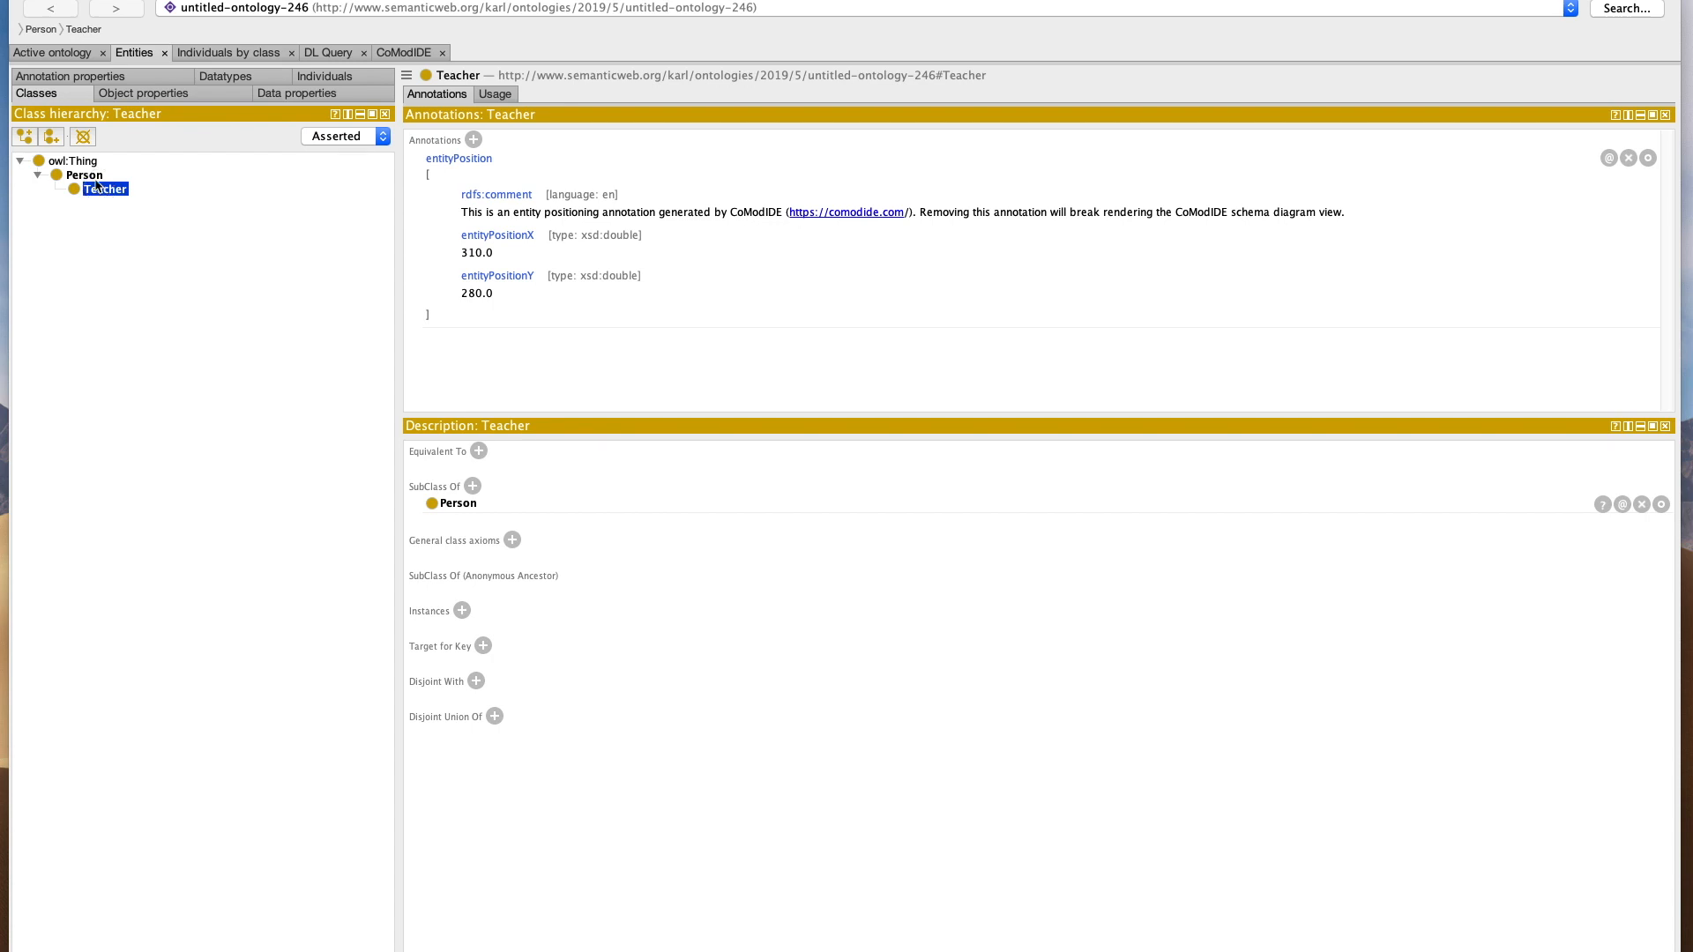
{"action": "left_click", "coordinate": [84, 175]}
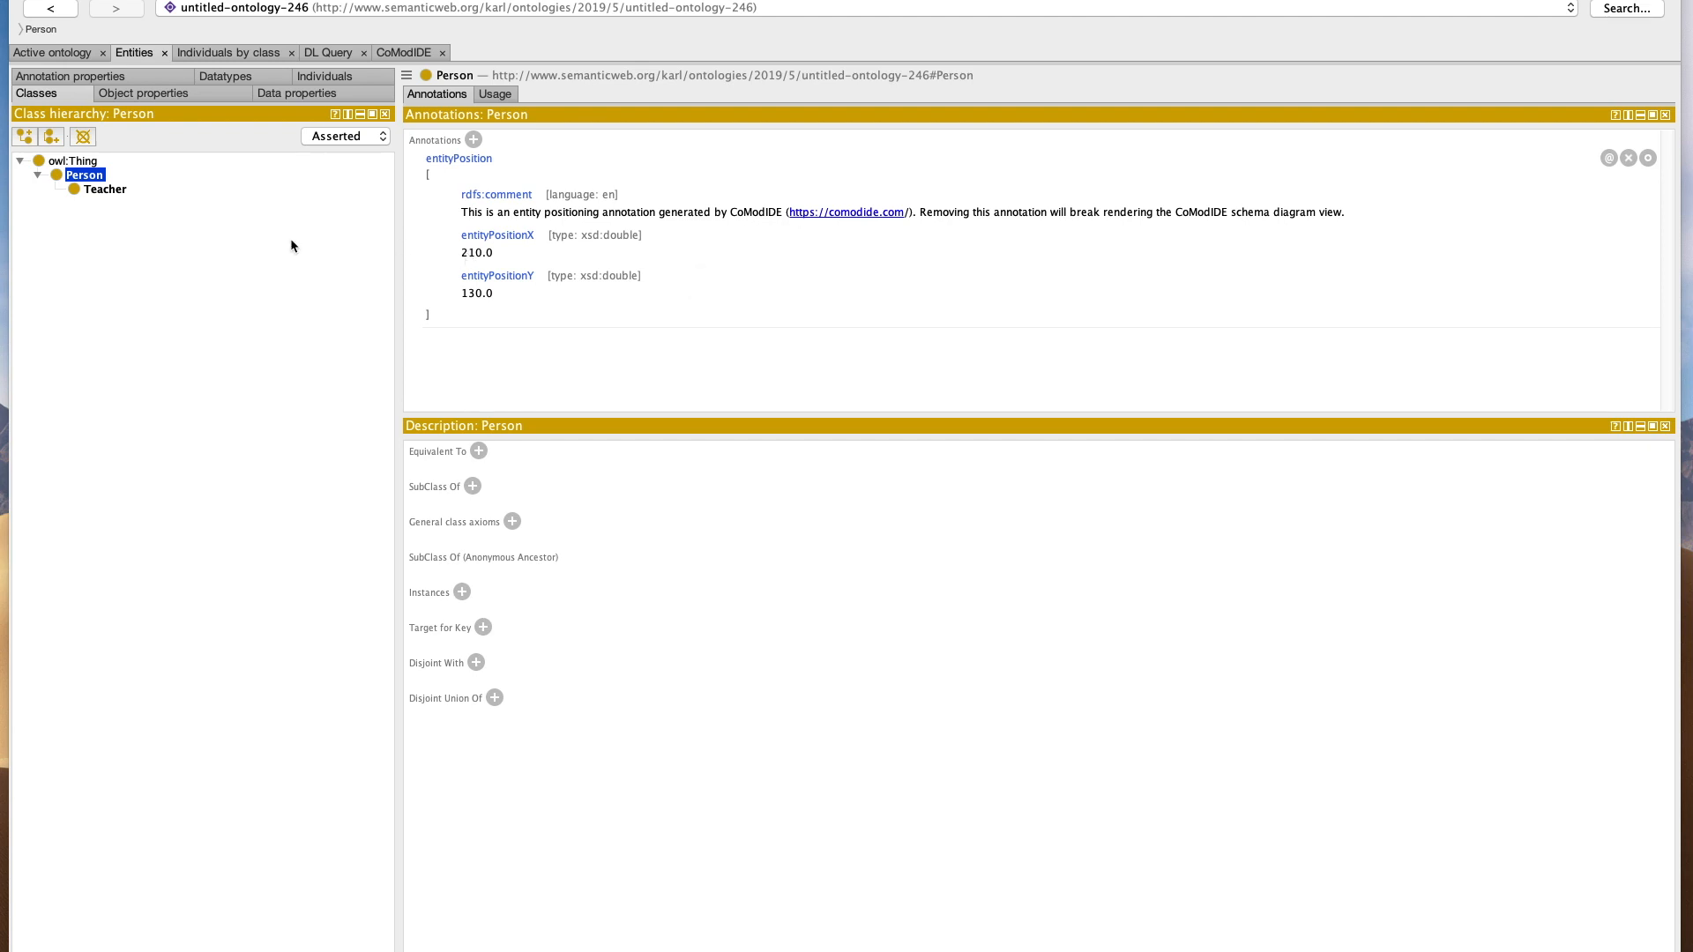
Create a Student subclass under Person in the class hierarchy and place its box beside Teacher in the schema diagram.
{"action": "left_click", "coordinate": [85, 176]}
{"action": "left_click", "coordinate": [26, 137]}
{"action": "type", "text": "Student"}
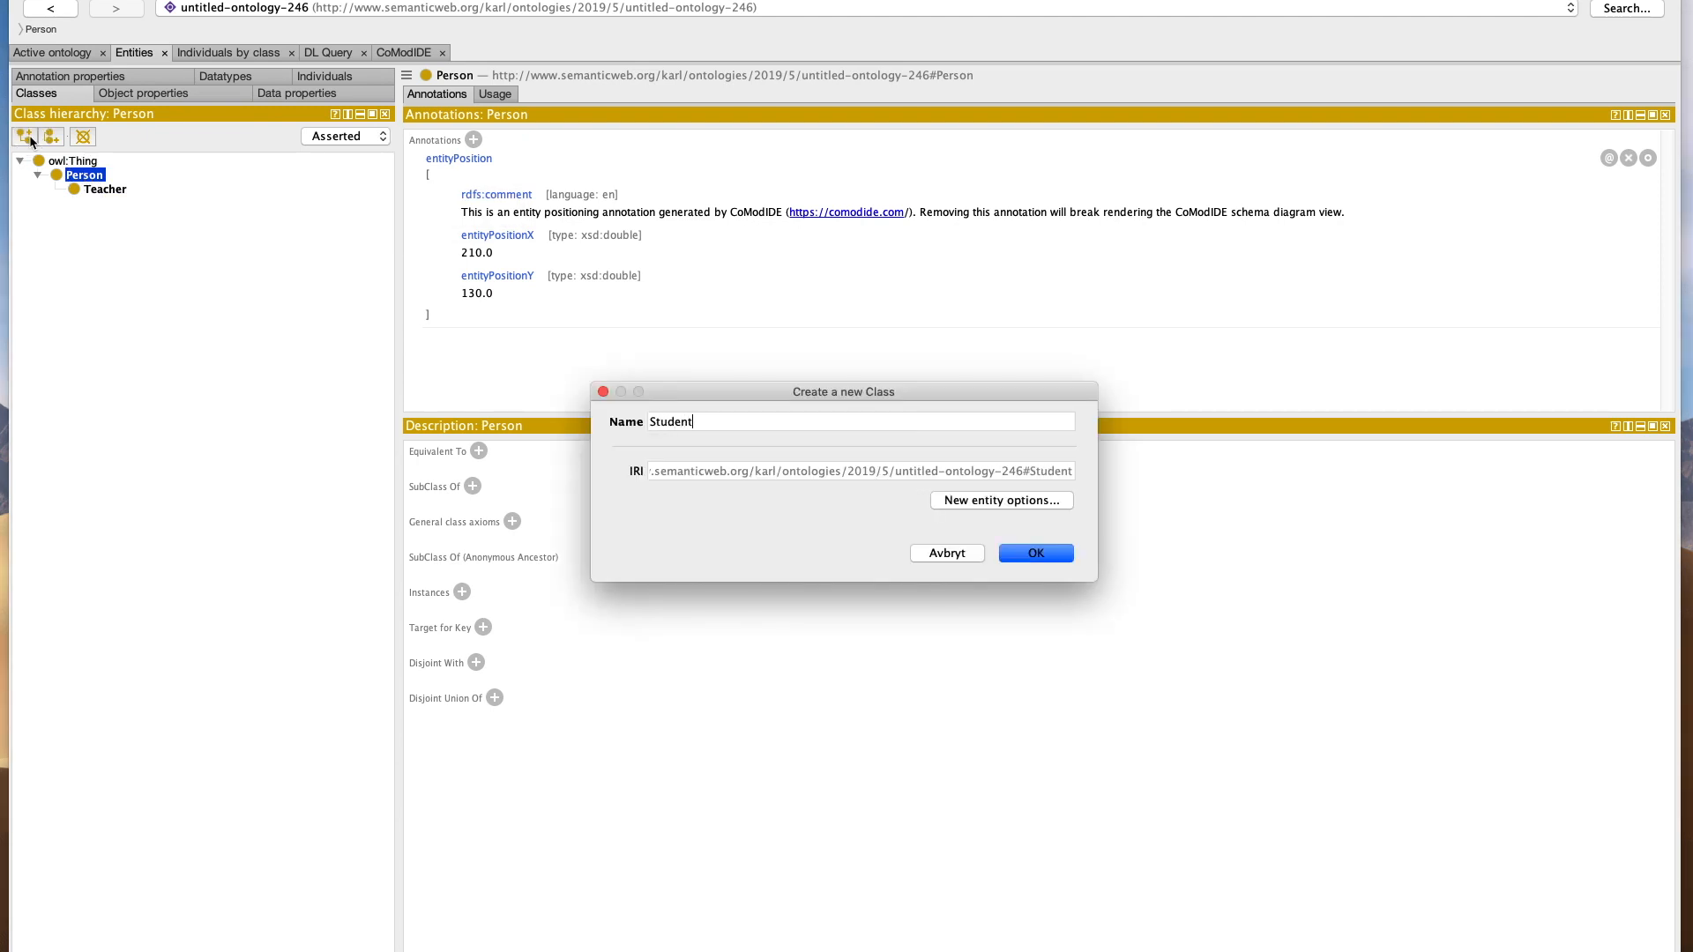
{"action": "key", "text": "Return"}
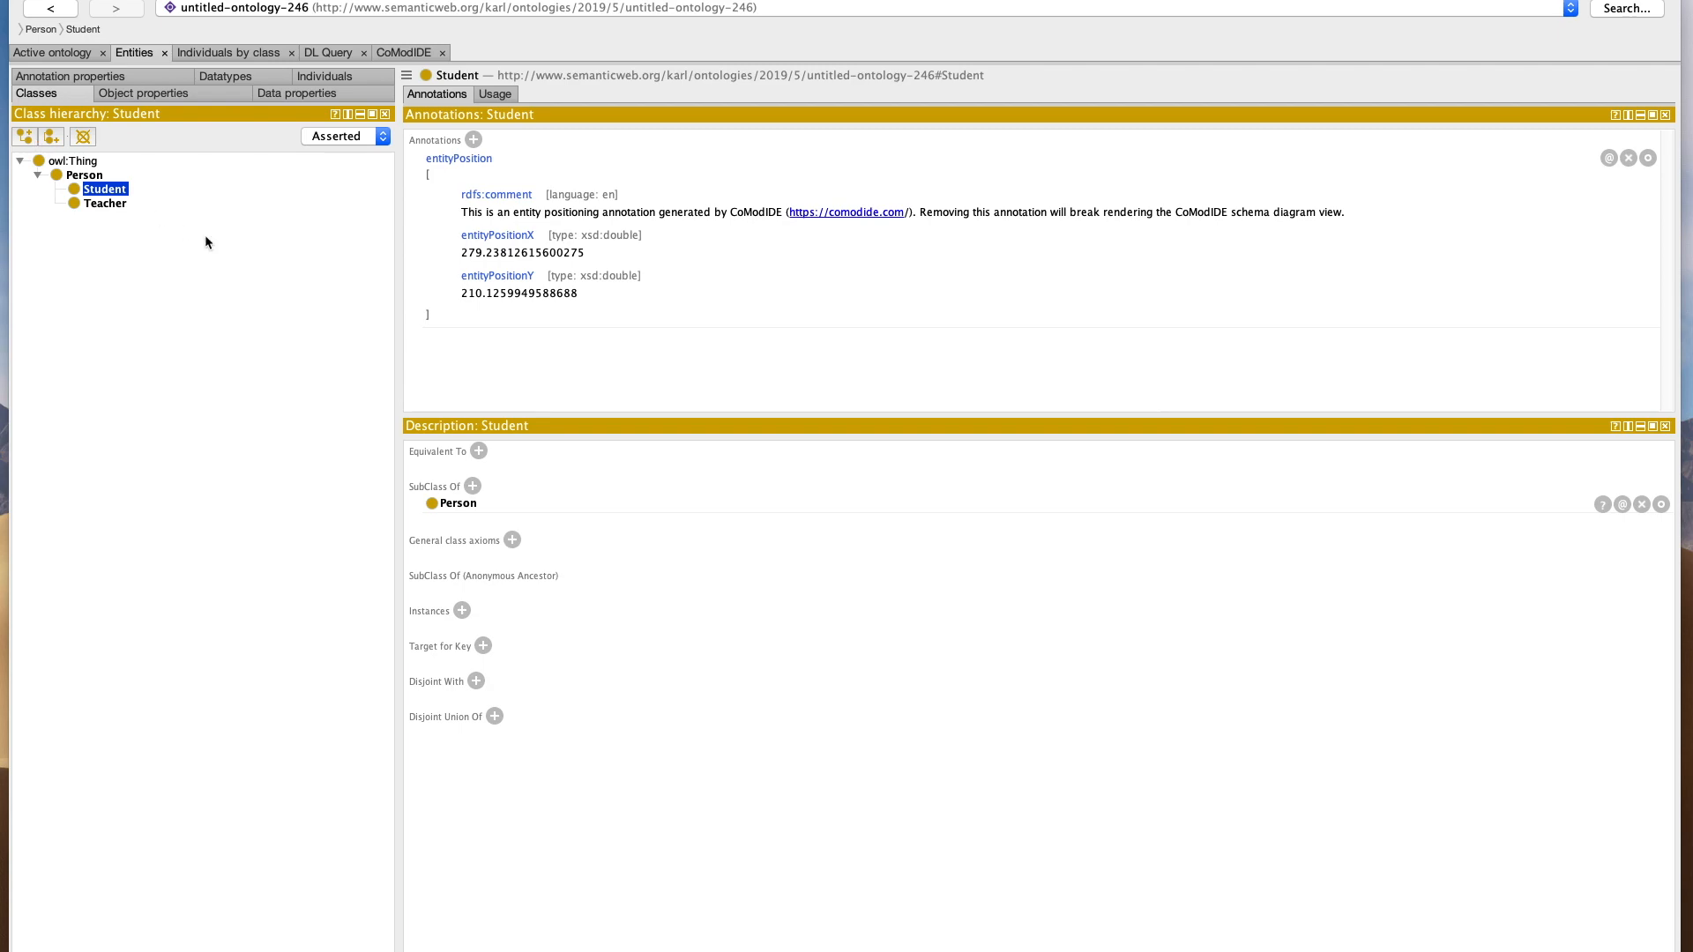
{"action": "left_click", "coordinate": [404, 55]}
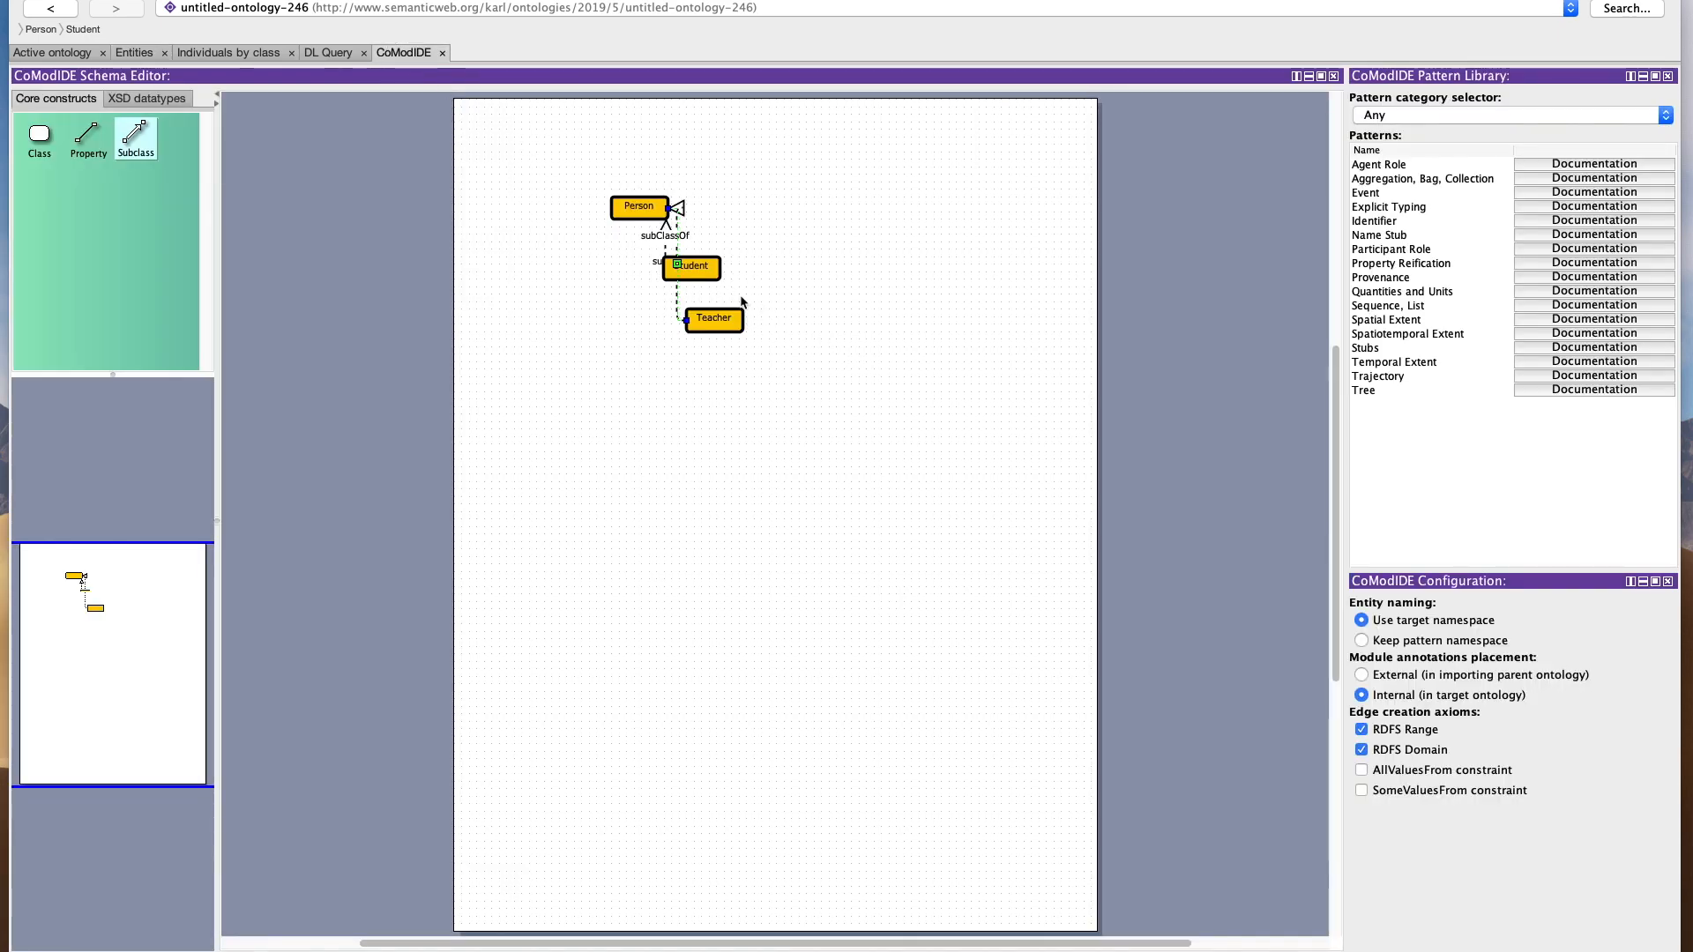
{"action": "left_click_drag", "start_coordinate": [707, 278], "coordinate": [623, 319]}
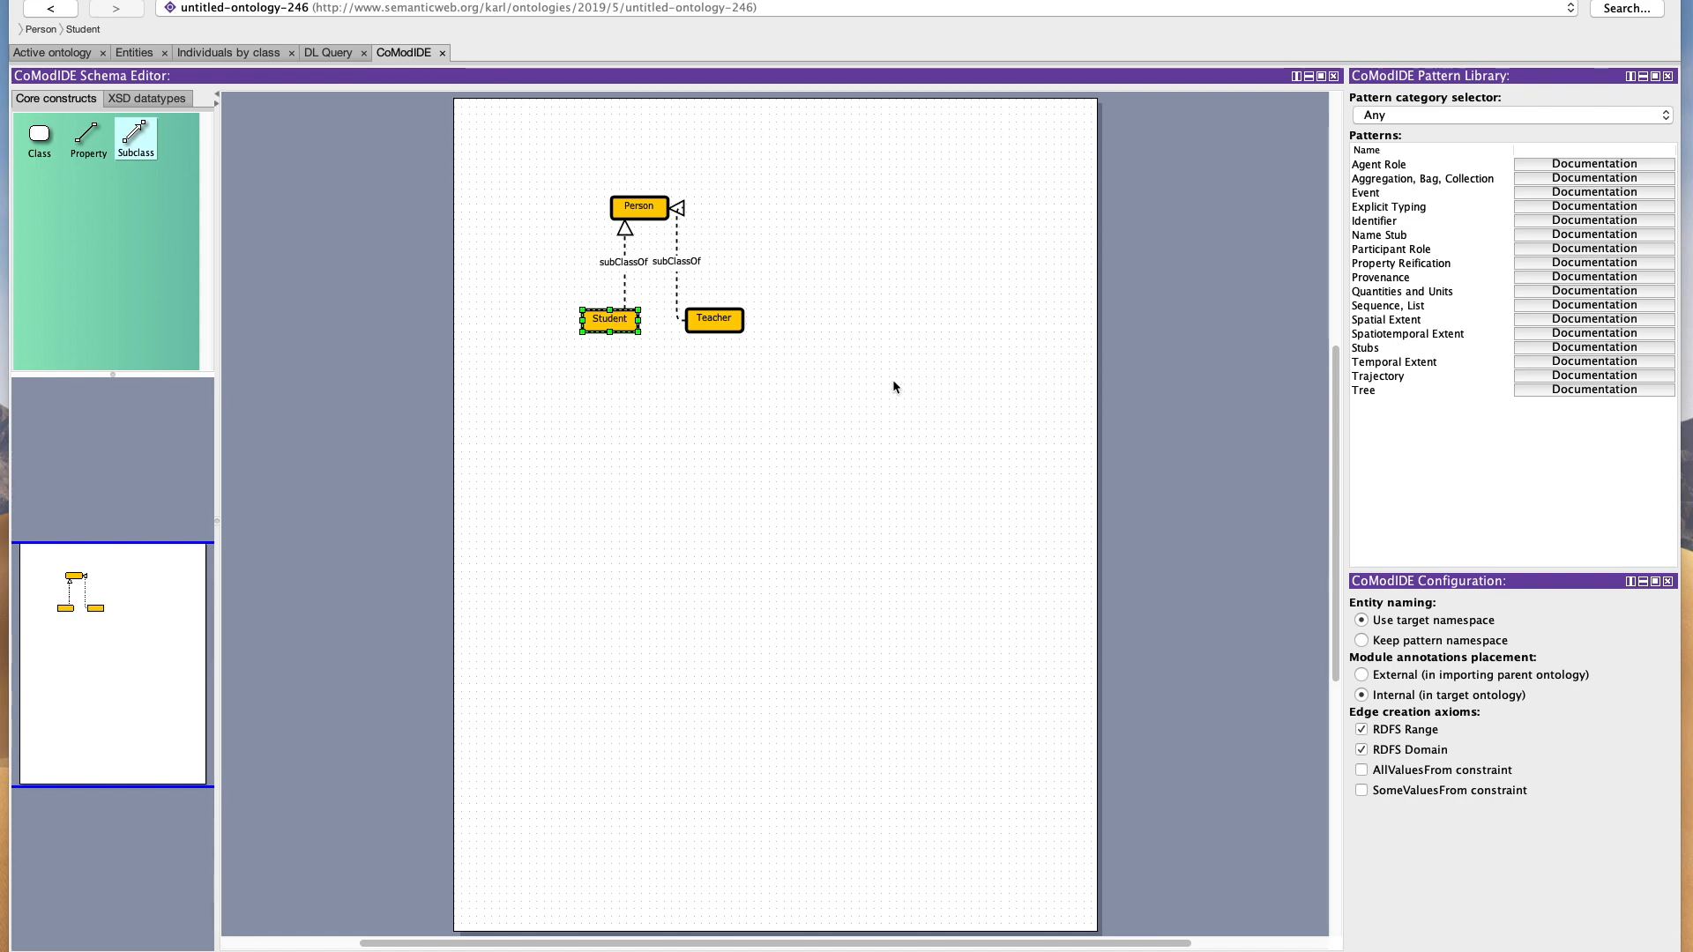
Add a string and a dateTime datatype node to the canvas, above and to either side of Person.
{"action": "left_click", "coordinate": [143, 99]}
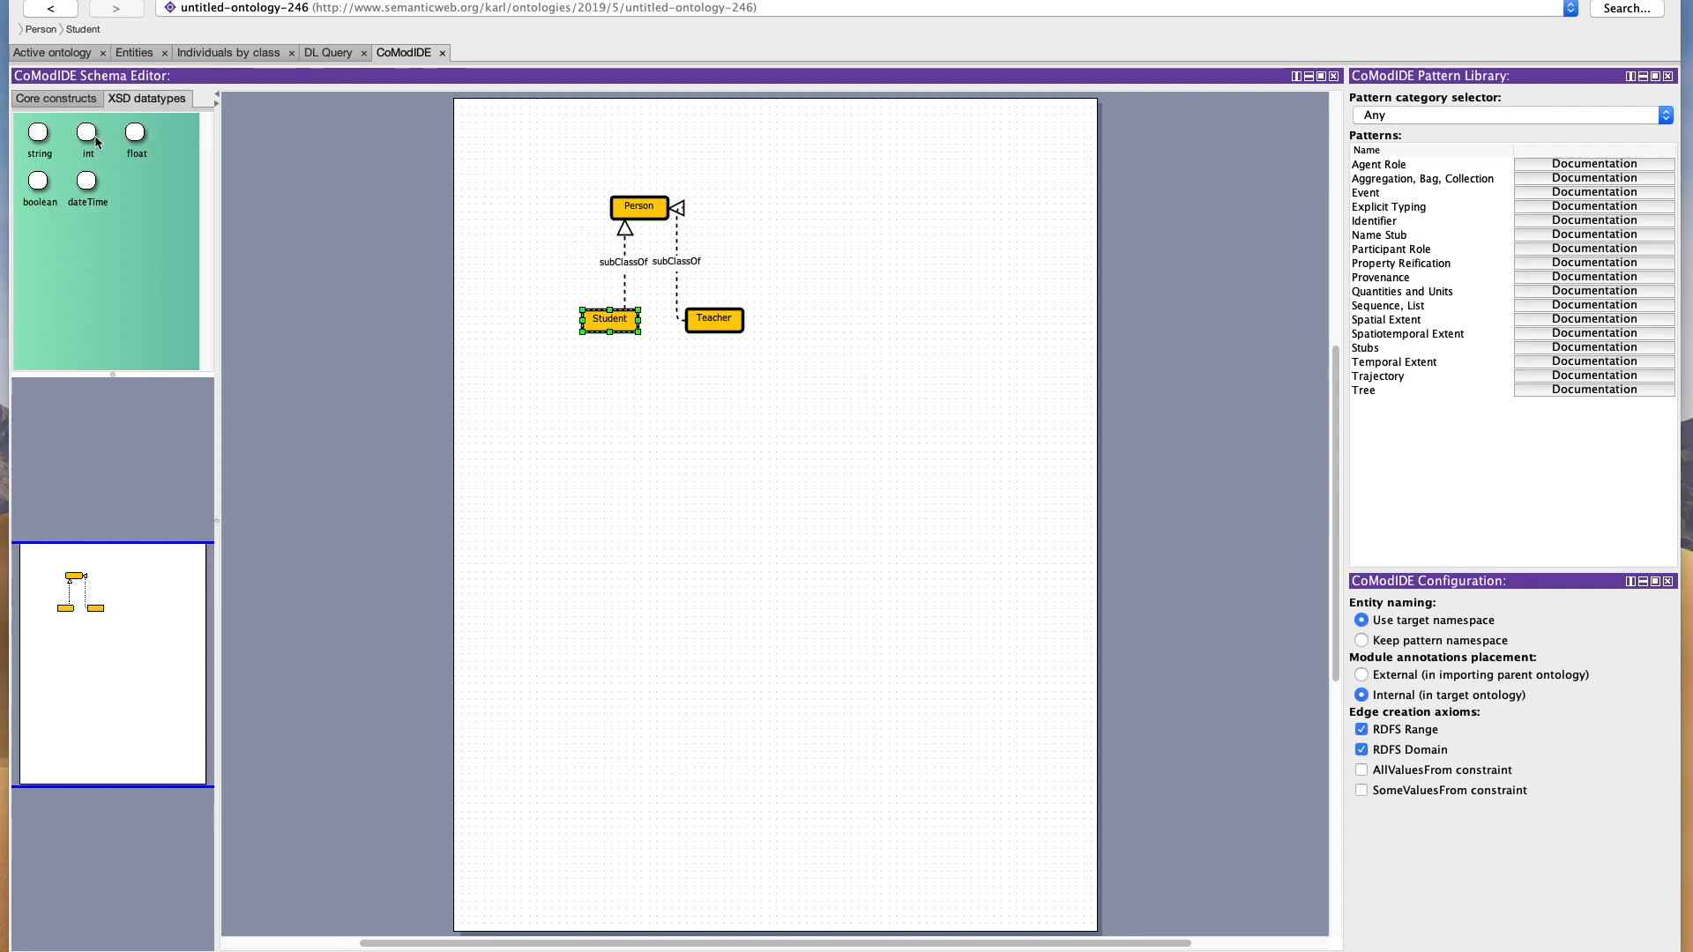
{"action": "left_click_drag", "start_coordinate": [38, 133], "coordinate": [813, 164]}
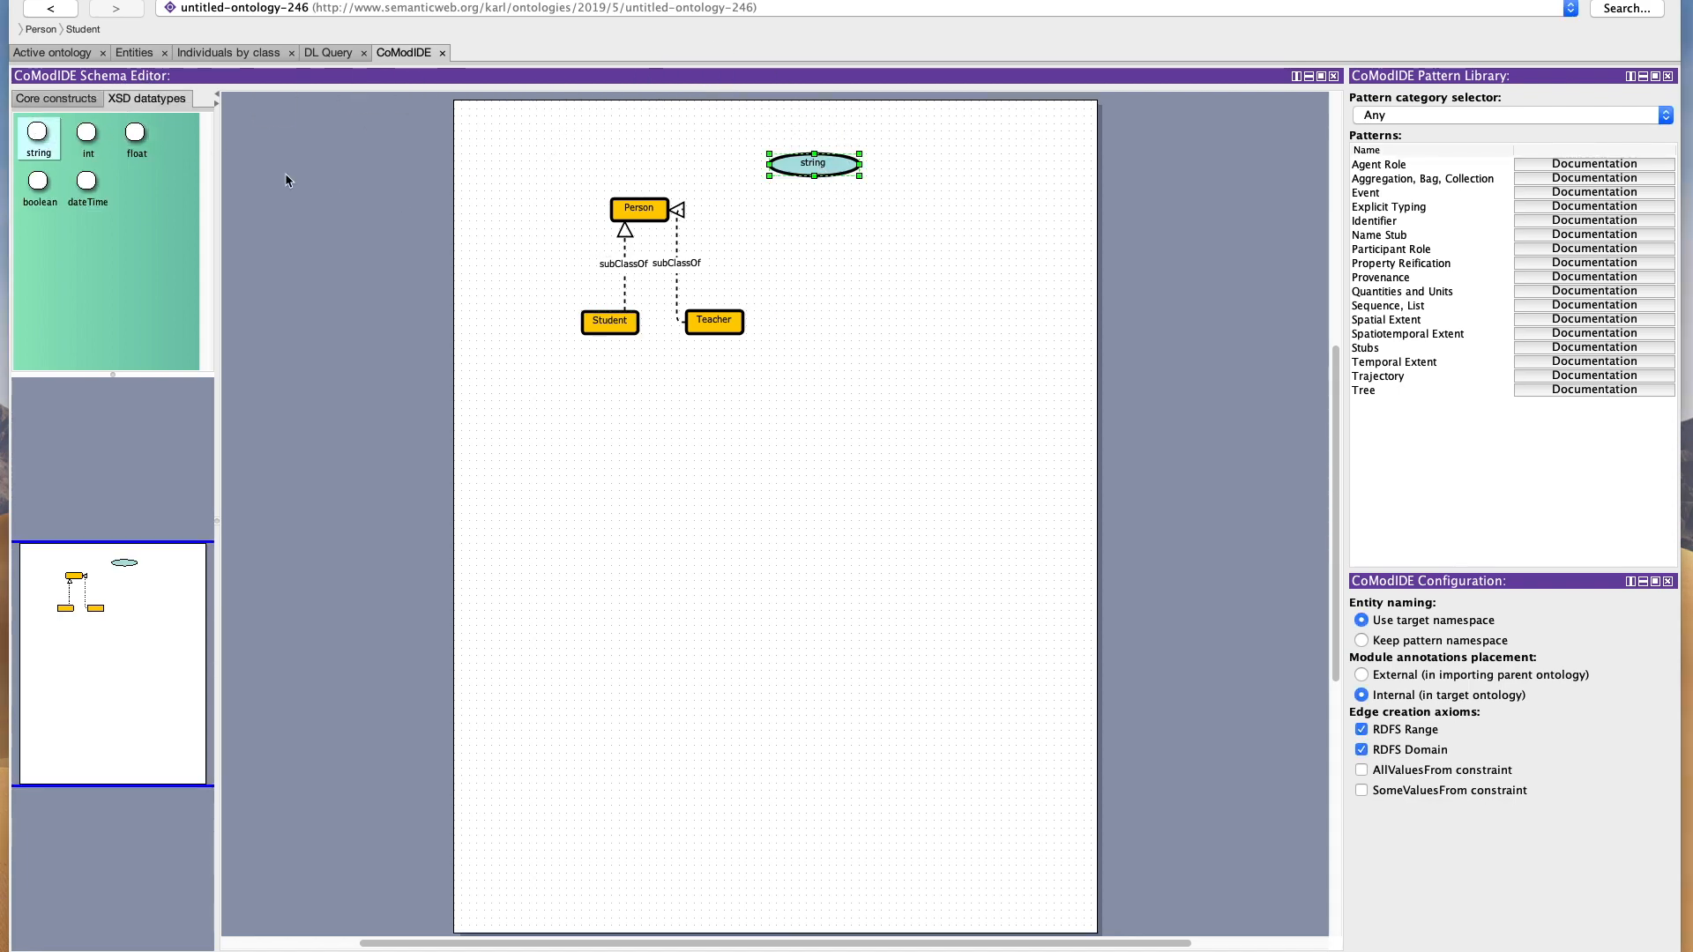
{"action": "left_click_drag", "start_coordinate": [87, 182], "coordinate": [567, 141]}
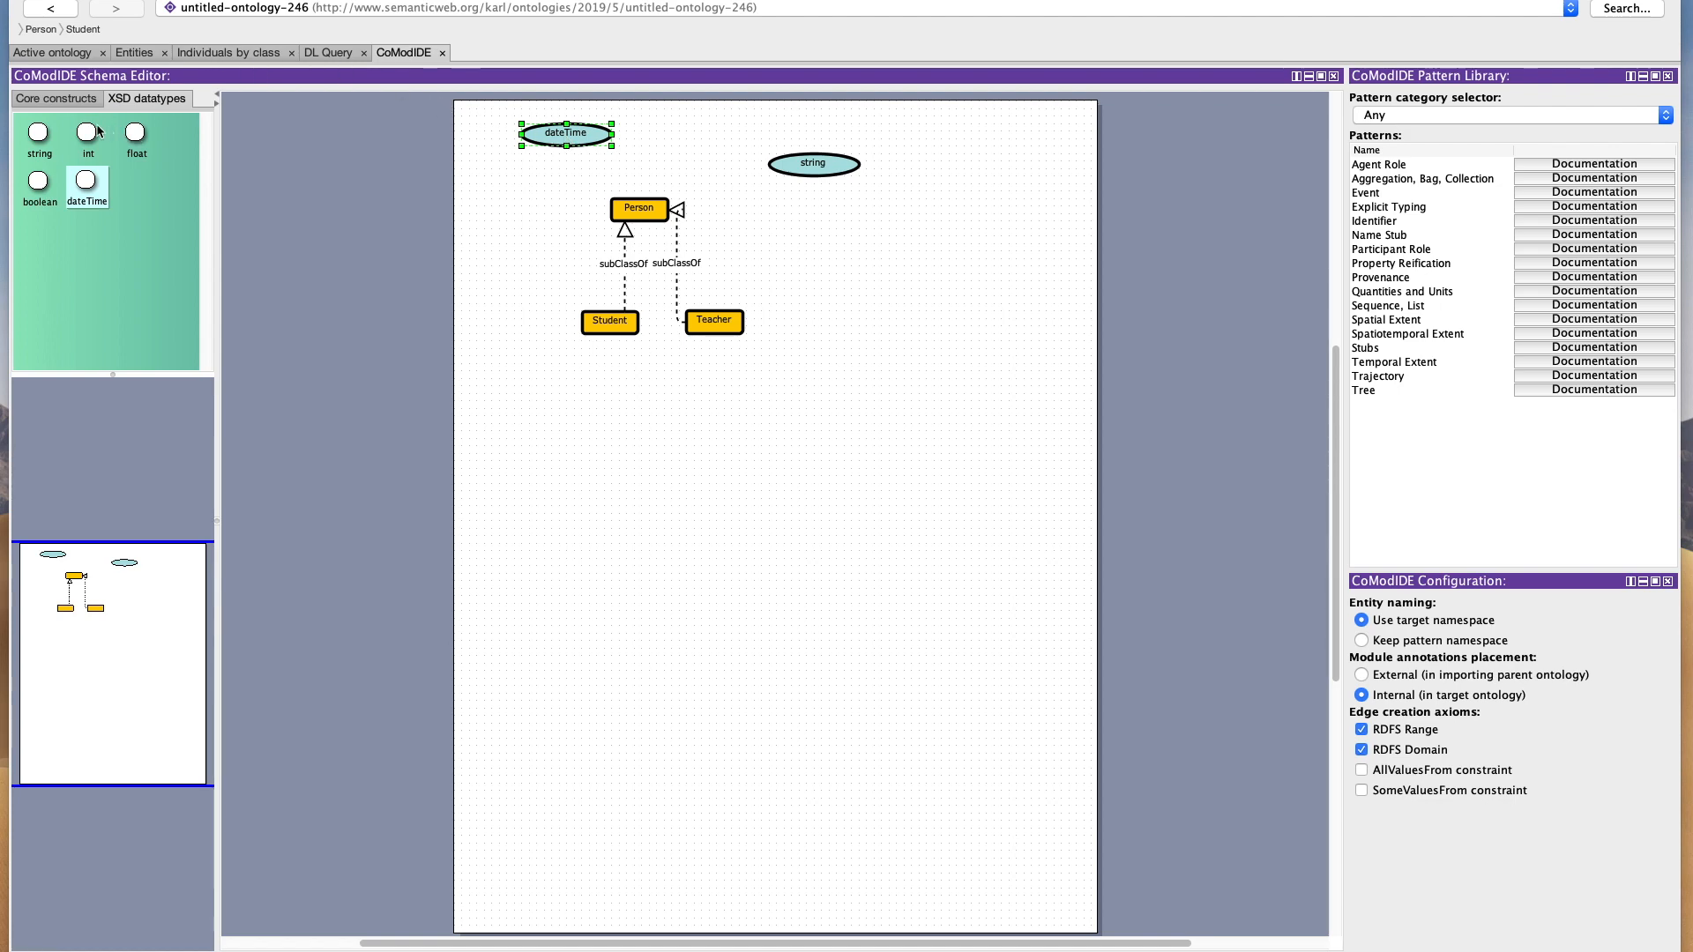
Draw a property from Person to the string datatype and label it name.
{"action": "left_click", "coordinate": [57, 99]}
{"action": "left_click", "coordinate": [88, 137]}
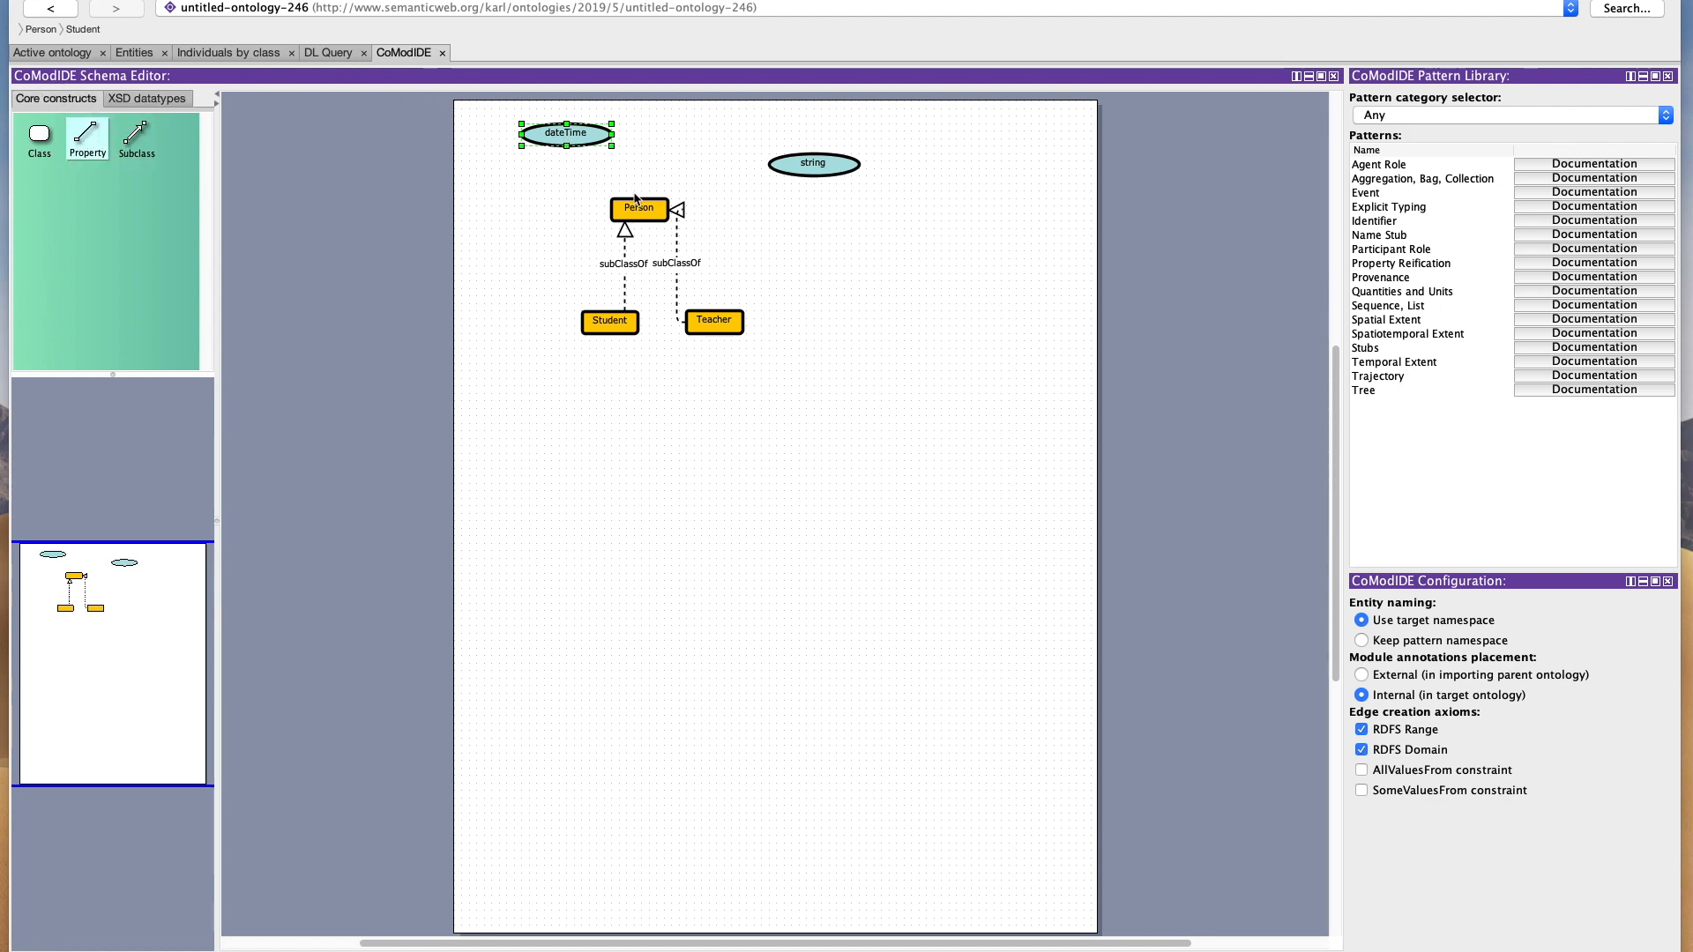
{"action": "left_click_drag", "start_coordinate": [637, 206], "coordinate": [794, 152]}
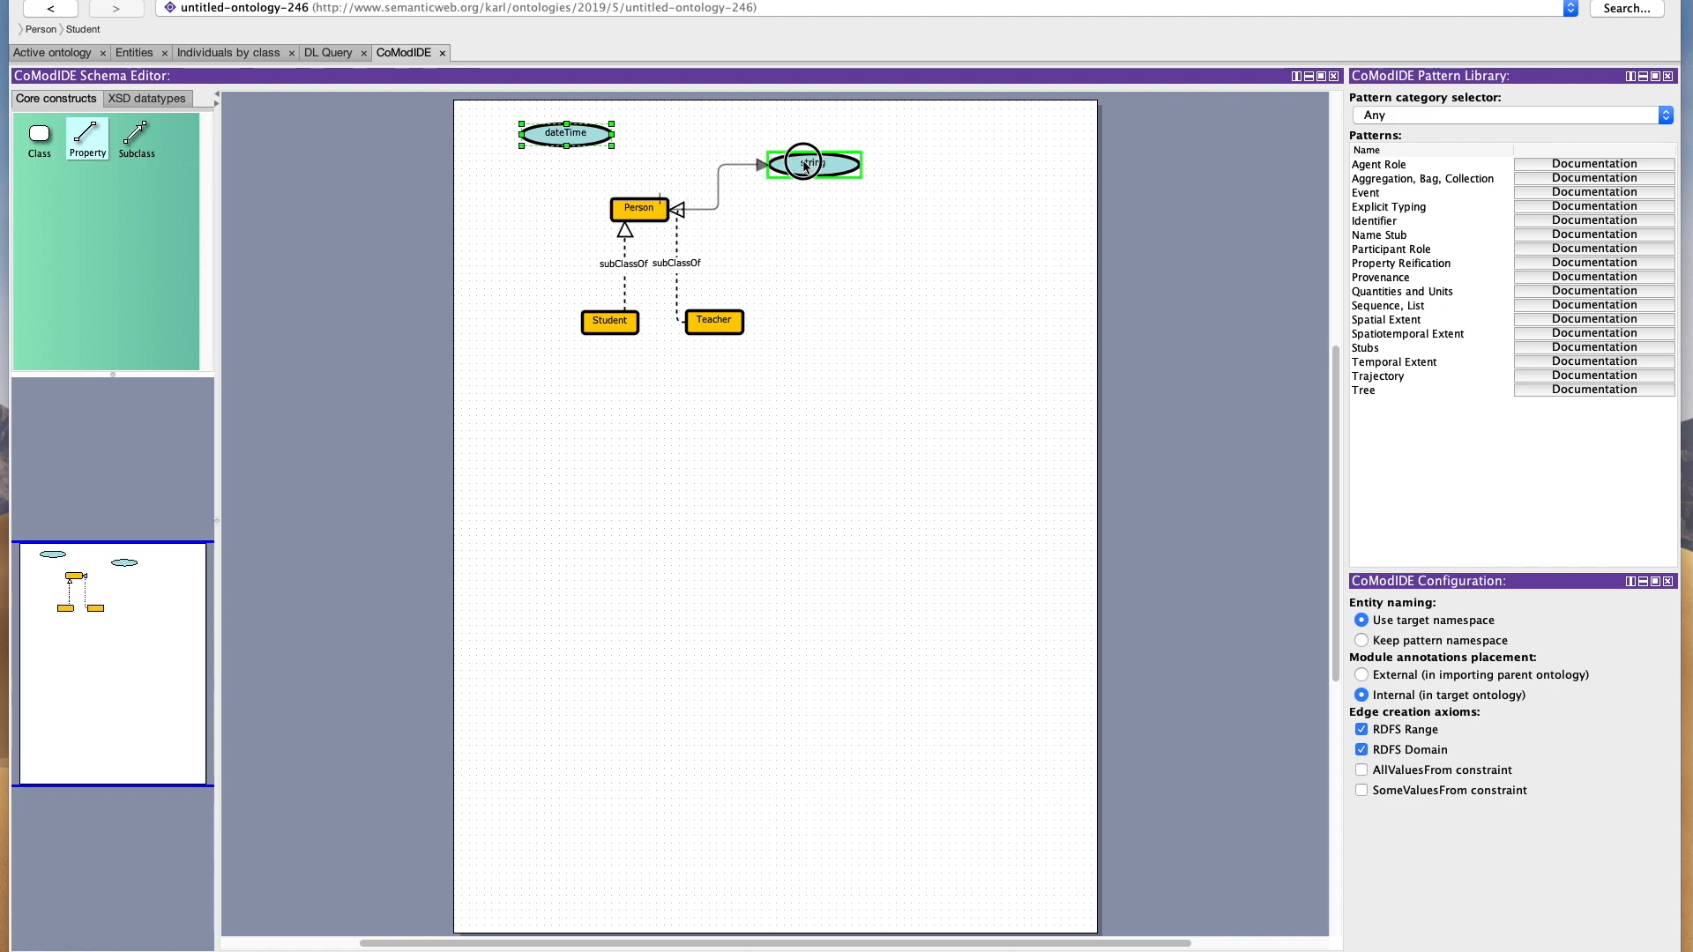
{"action": "left_click", "coordinate": [722, 186]}
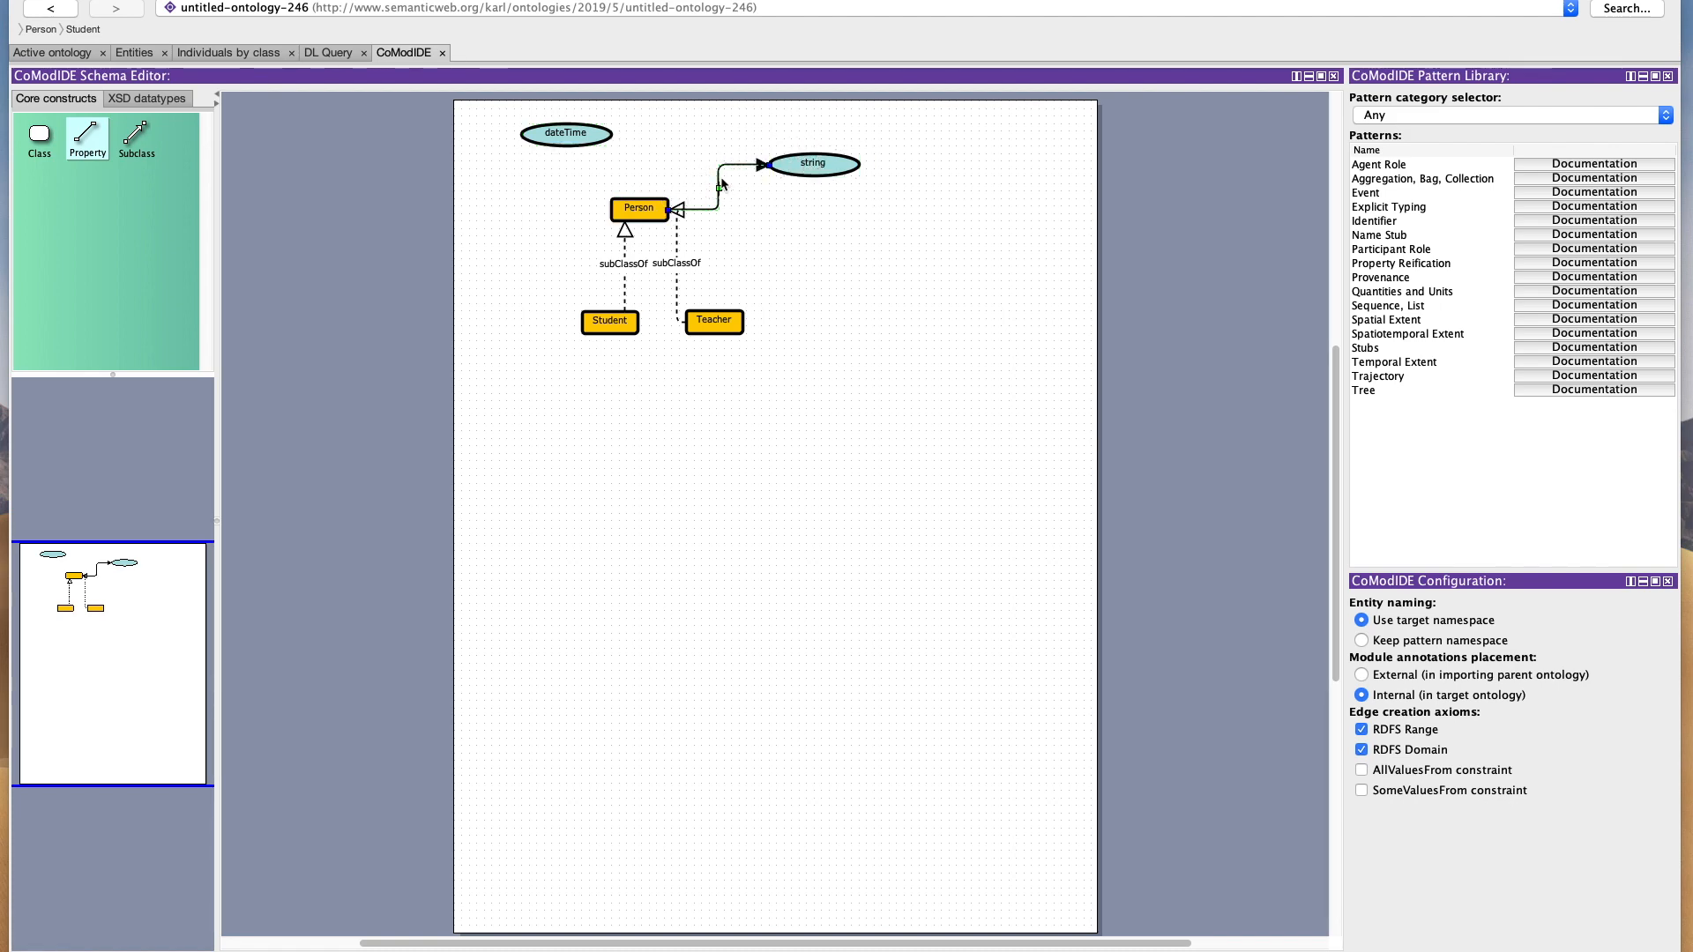
{"action": "type", "text": "name"}
{"action": "left_click", "coordinate": [838, 288]}
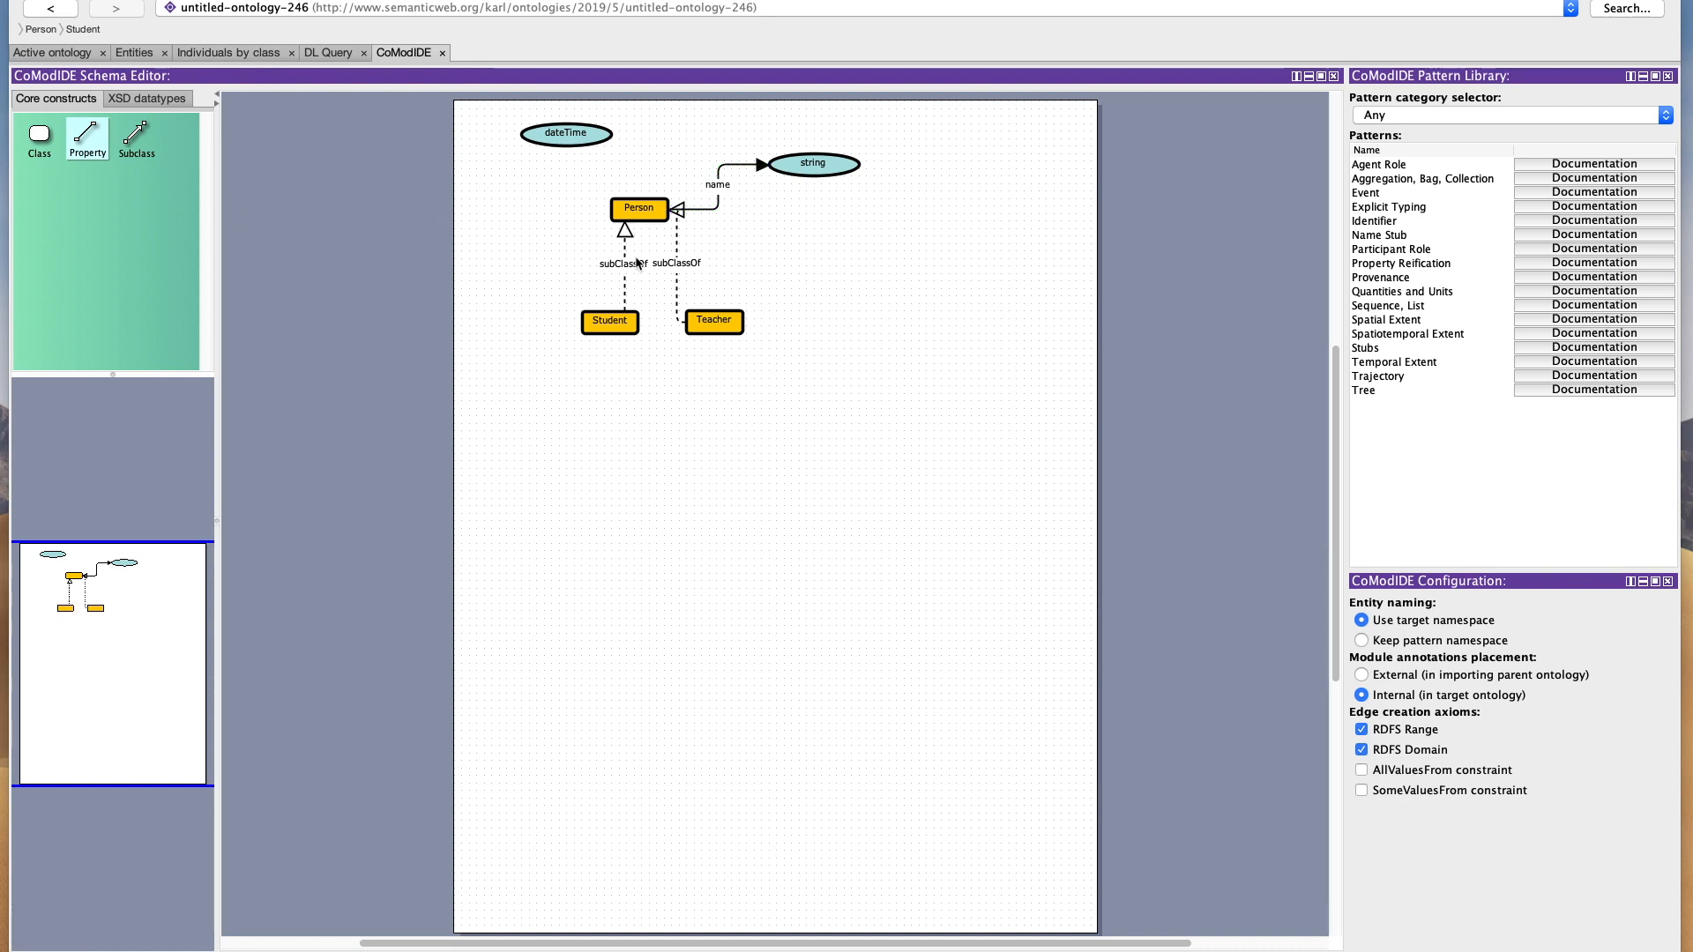
Draw a property from Person to the dateTime datatype and label it dateOfBirth.
{"action": "left_click_drag", "start_coordinate": [605, 190], "coordinate": [575, 139]}
{"action": "double_click", "coordinate": [595, 170]}
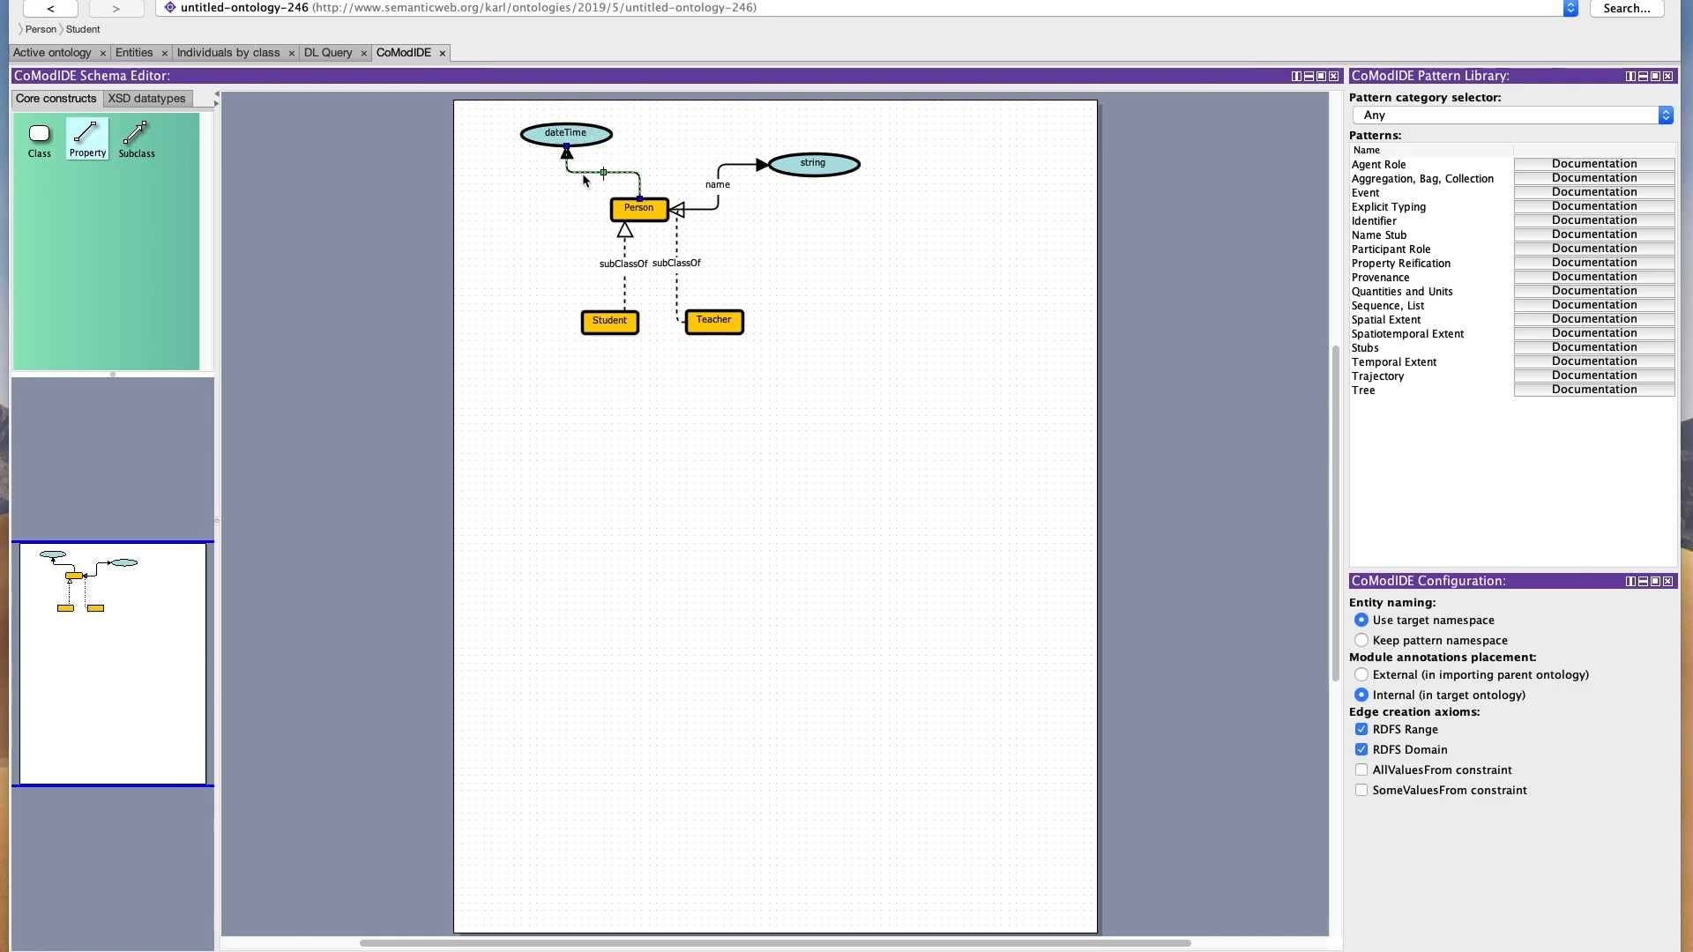
{"action": "type", "text": "dateOfBirth"}
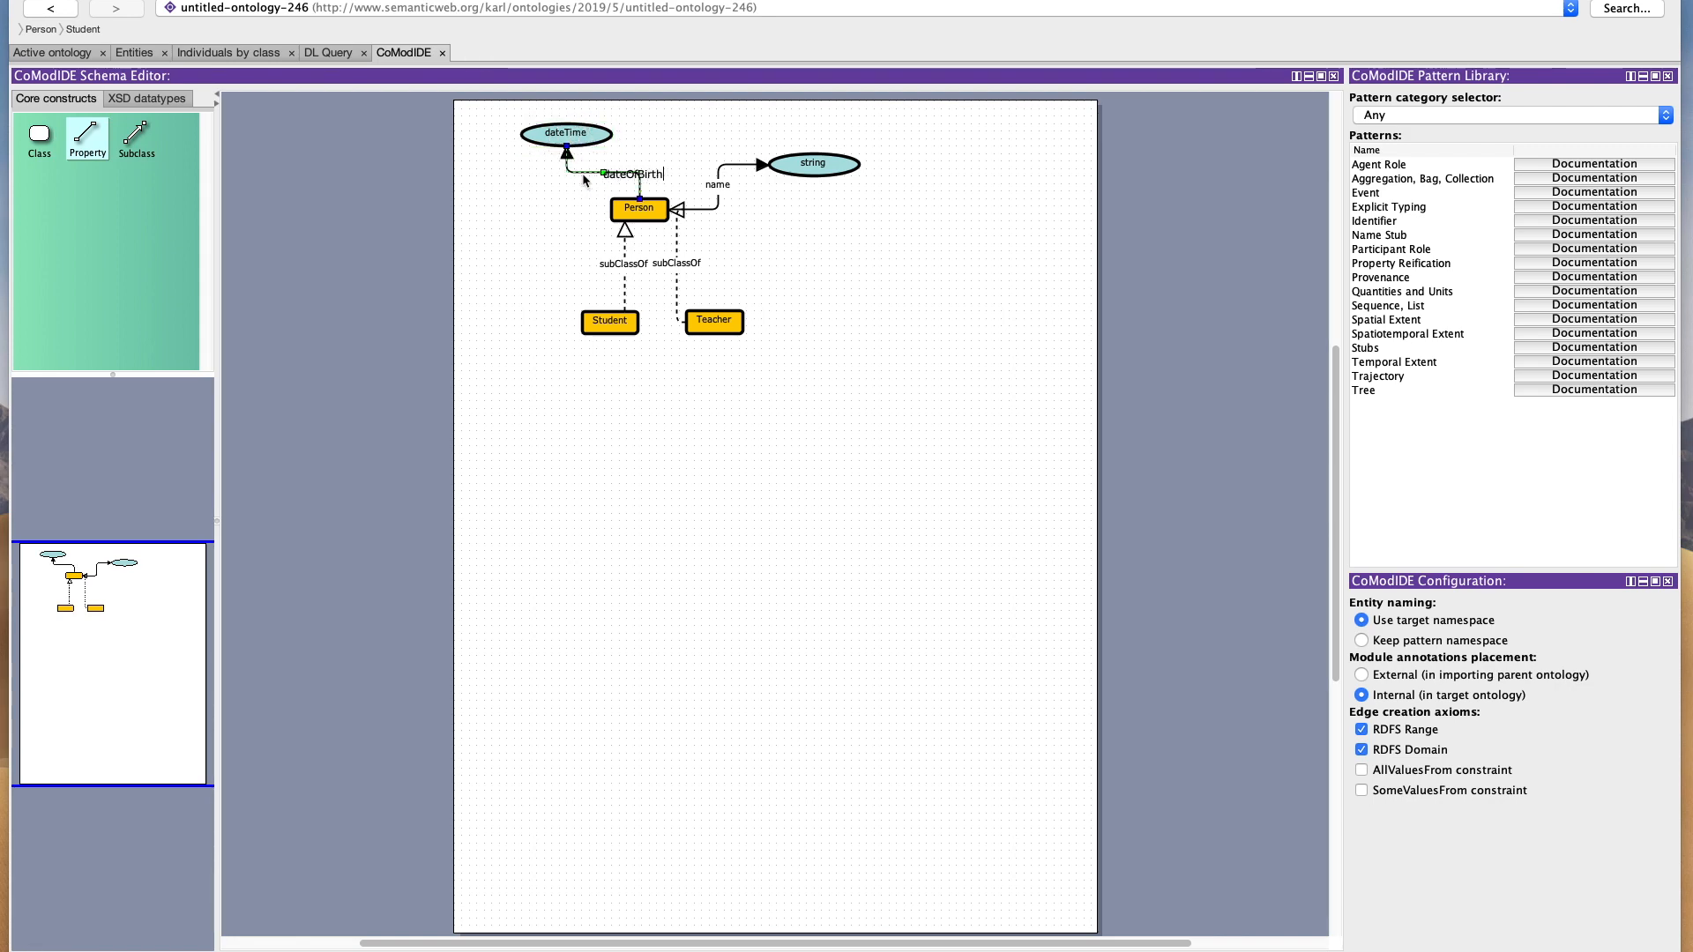
{"action": "left_click", "coordinate": [620, 325]}
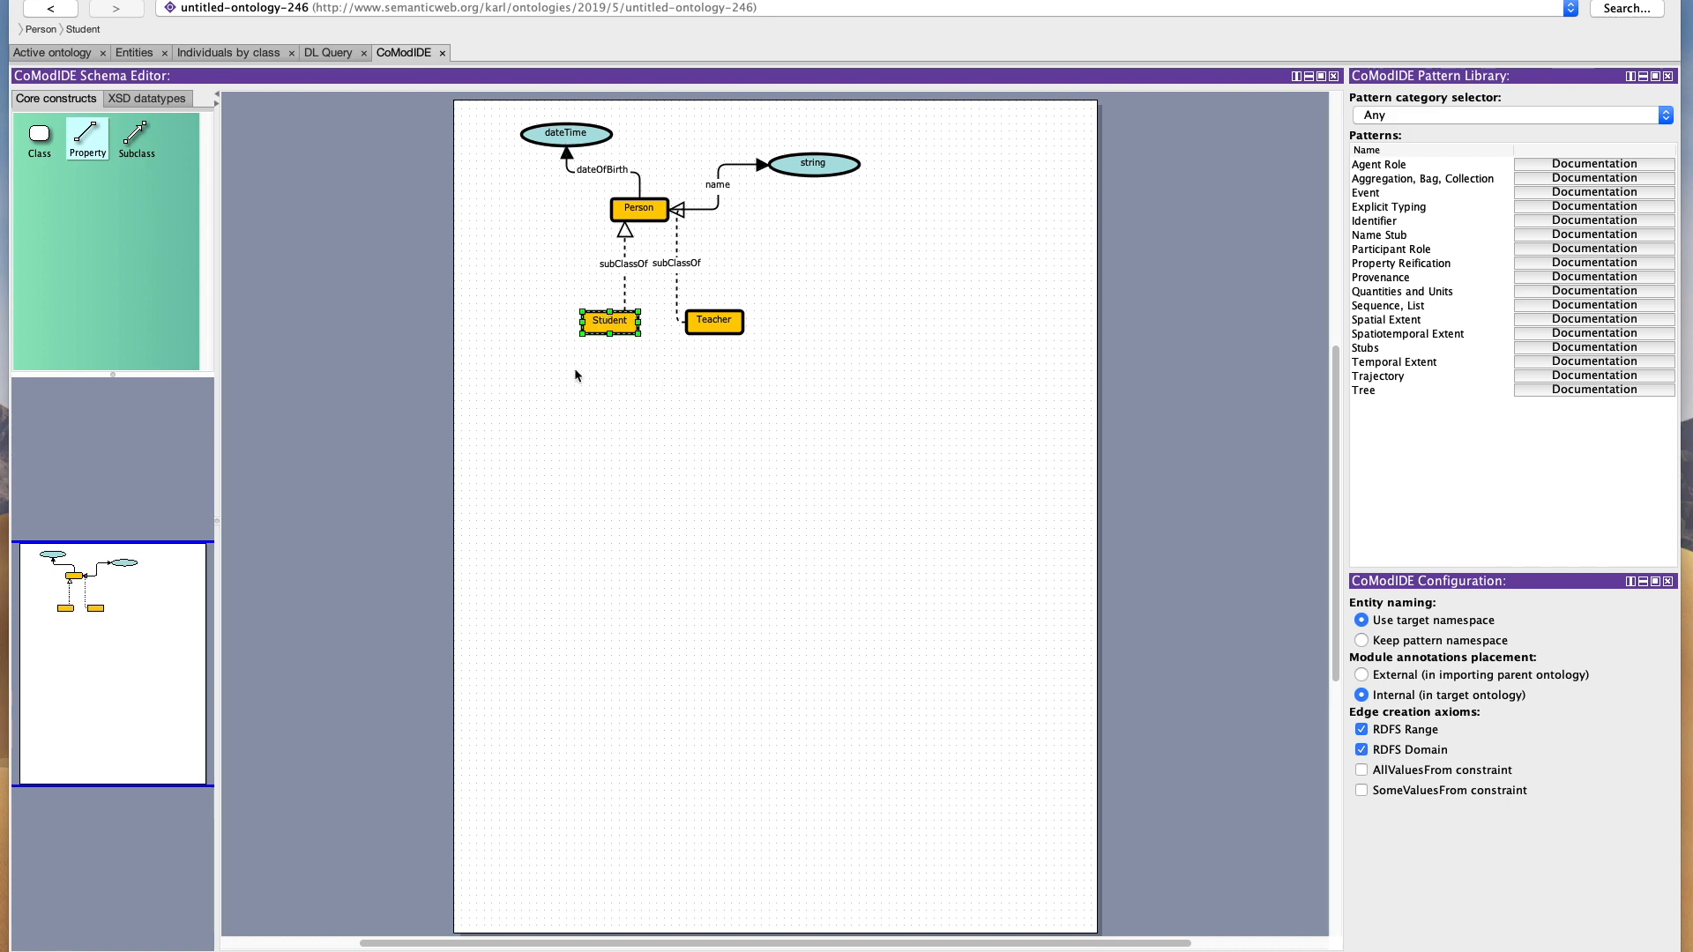
Expand the data property hierarchy in the Entities view and examine the domain and range of the name property.
{"action": "left_click", "coordinate": [135, 54]}
{"action": "left_click", "coordinate": [309, 93]}
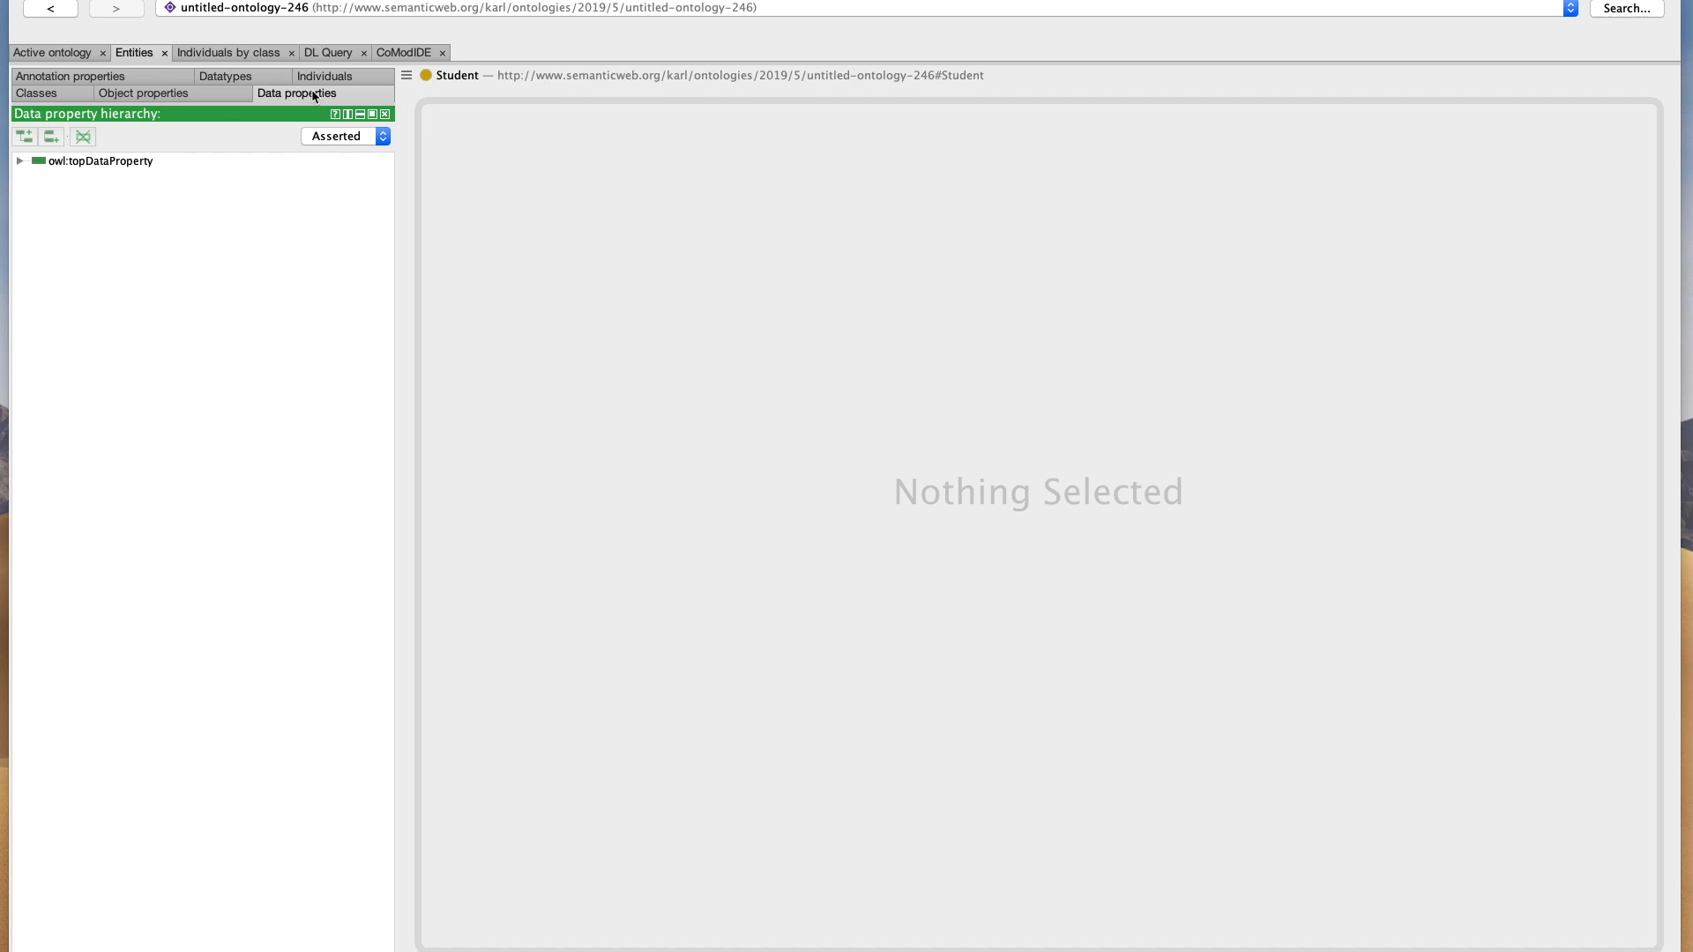
{"action": "left_click", "coordinate": [17, 161]}
{"action": "left_click", "coordinate": [80, 190]}
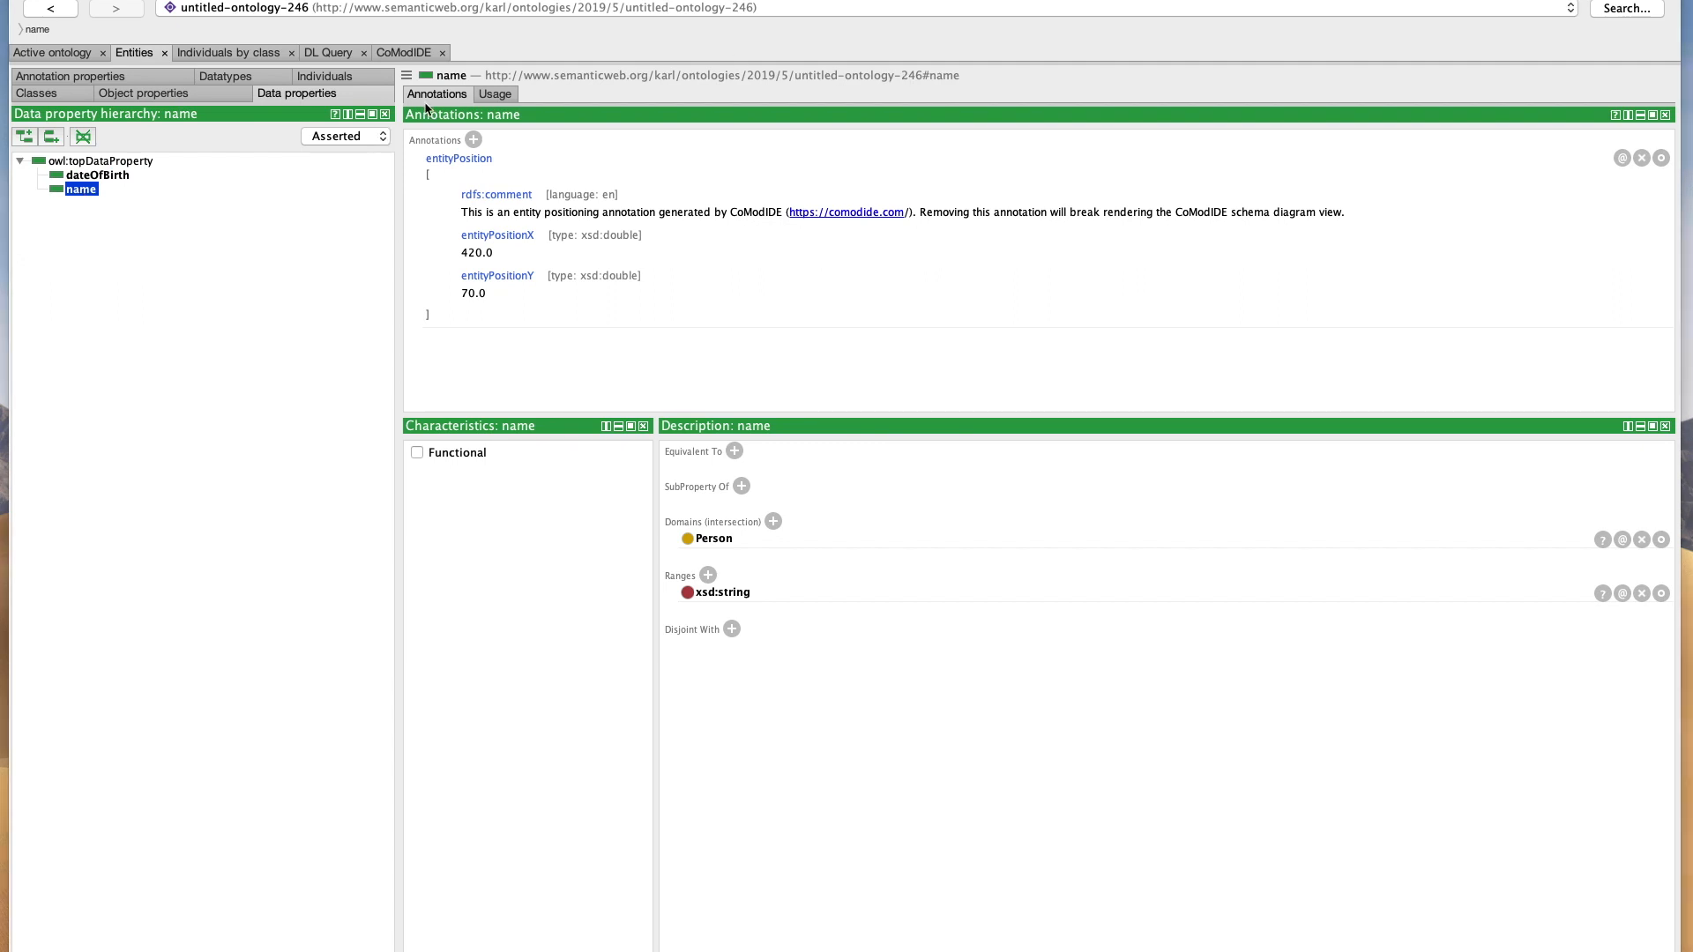
Return to the schema diagram and add a class named Lecture below Student and Teacher.
{"action": "left_click", "coordinate": [397, 54]}
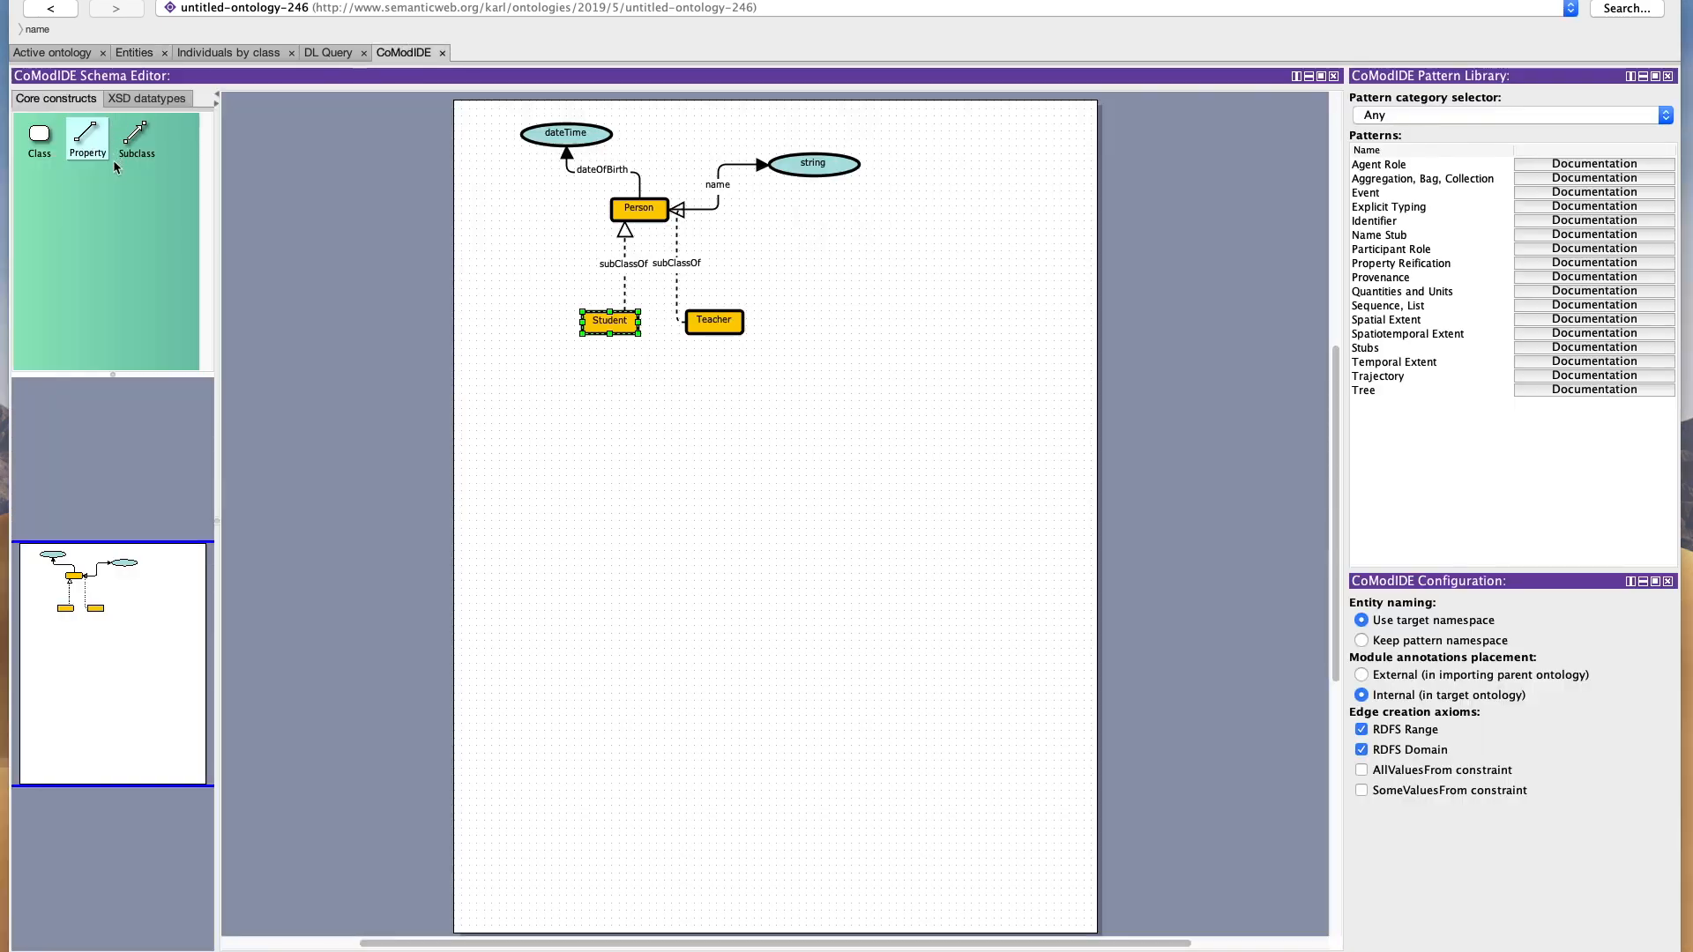
{"action": "left_click_drag", "start_coordinate": [39, 137], "coordinate": [651, 463]}
{"action": "double_click", "coordinate": [653, 464]}
{"action": "type", "text": "Lecture"}
{"action": "left_click", "coordinate": [646, 595]}
Add two dateTime datatype nodes below the Lecture class.
{"action": "left_click", "coordinate": [141, 99]}
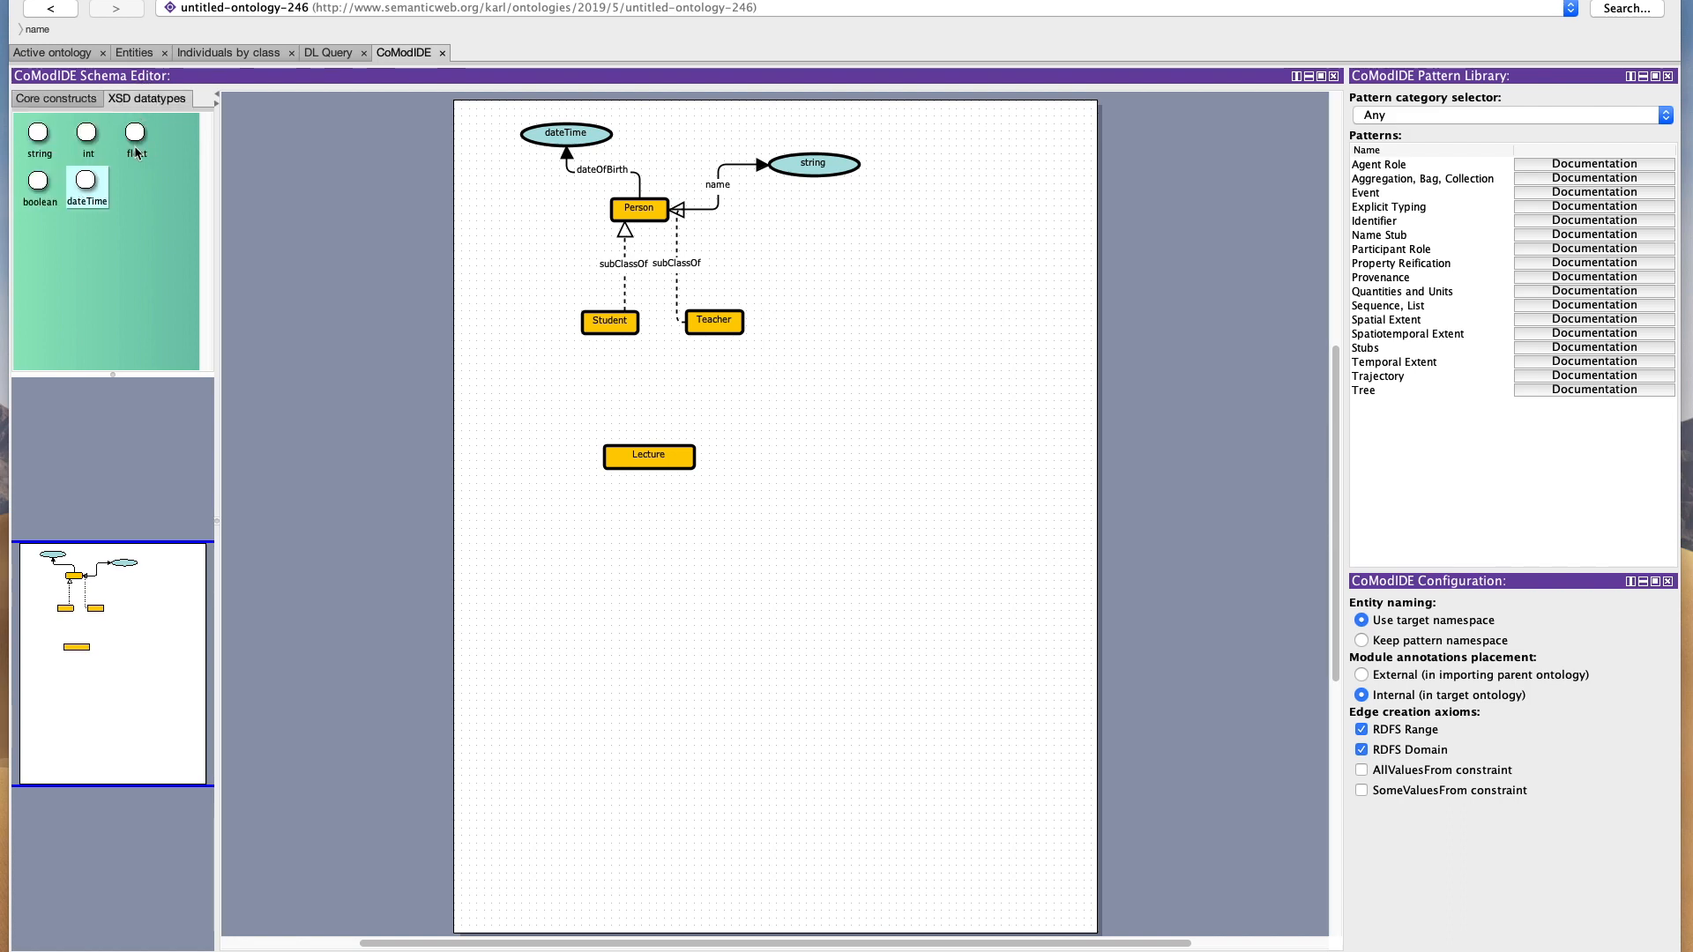
{"action": "left_click_drag", "start_coordinate": [85, 180], "coordinate": [776, 523]}
{"action": "left_click_drag", "start_coordinate": [86, 181], "coordinate": [604, 592]}
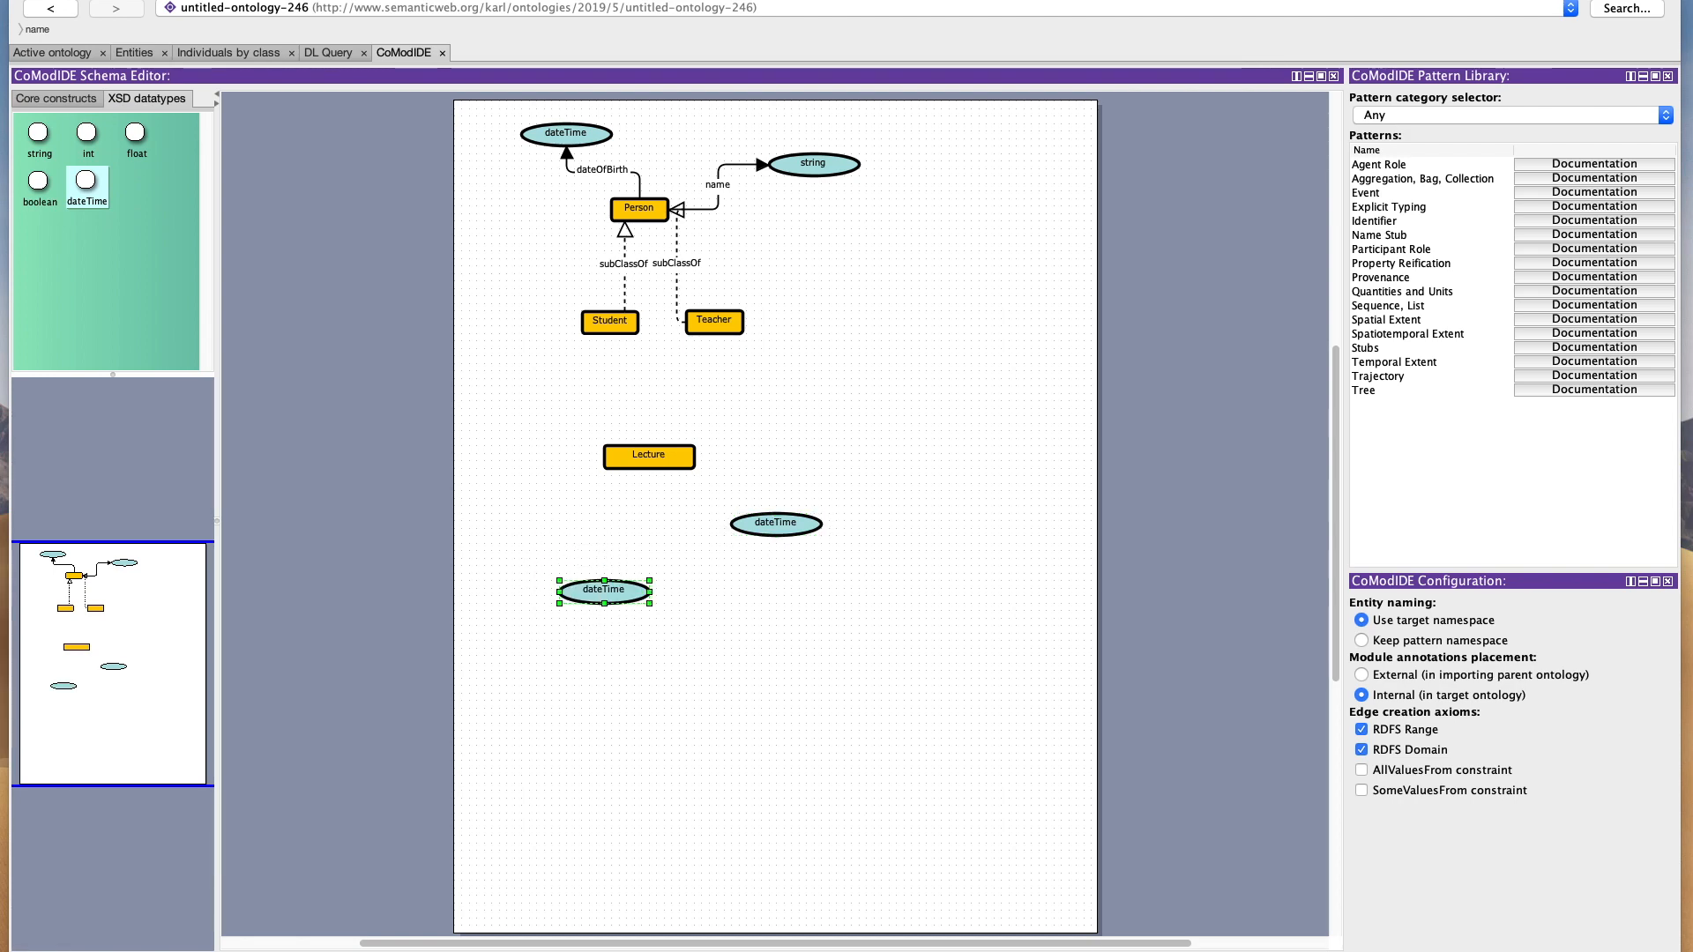
Draw a property from Lecture to the upper of the two new dateTime nodes and label it startsAt.
{"action": "left_click", "coordinate": [53, 98]}
{"action": "left_click", "coordinate": [87, 135]}
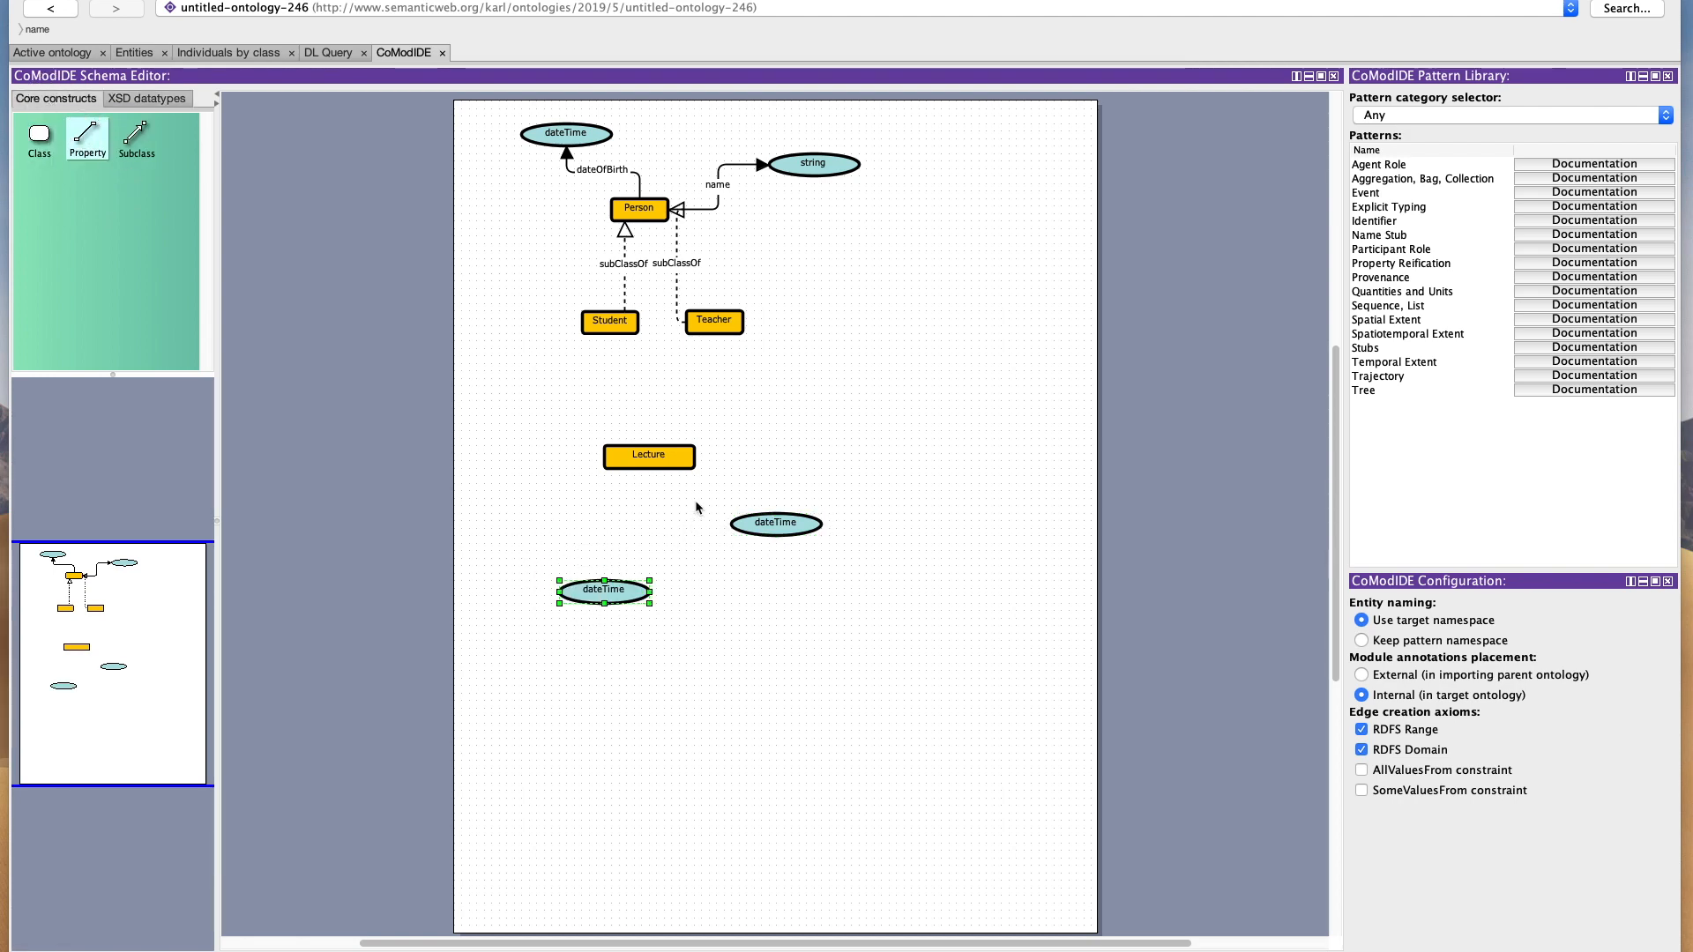
{"action": "left_click_drag", "start_coordinate": [660, 460], "coordinate": [767, 524]}
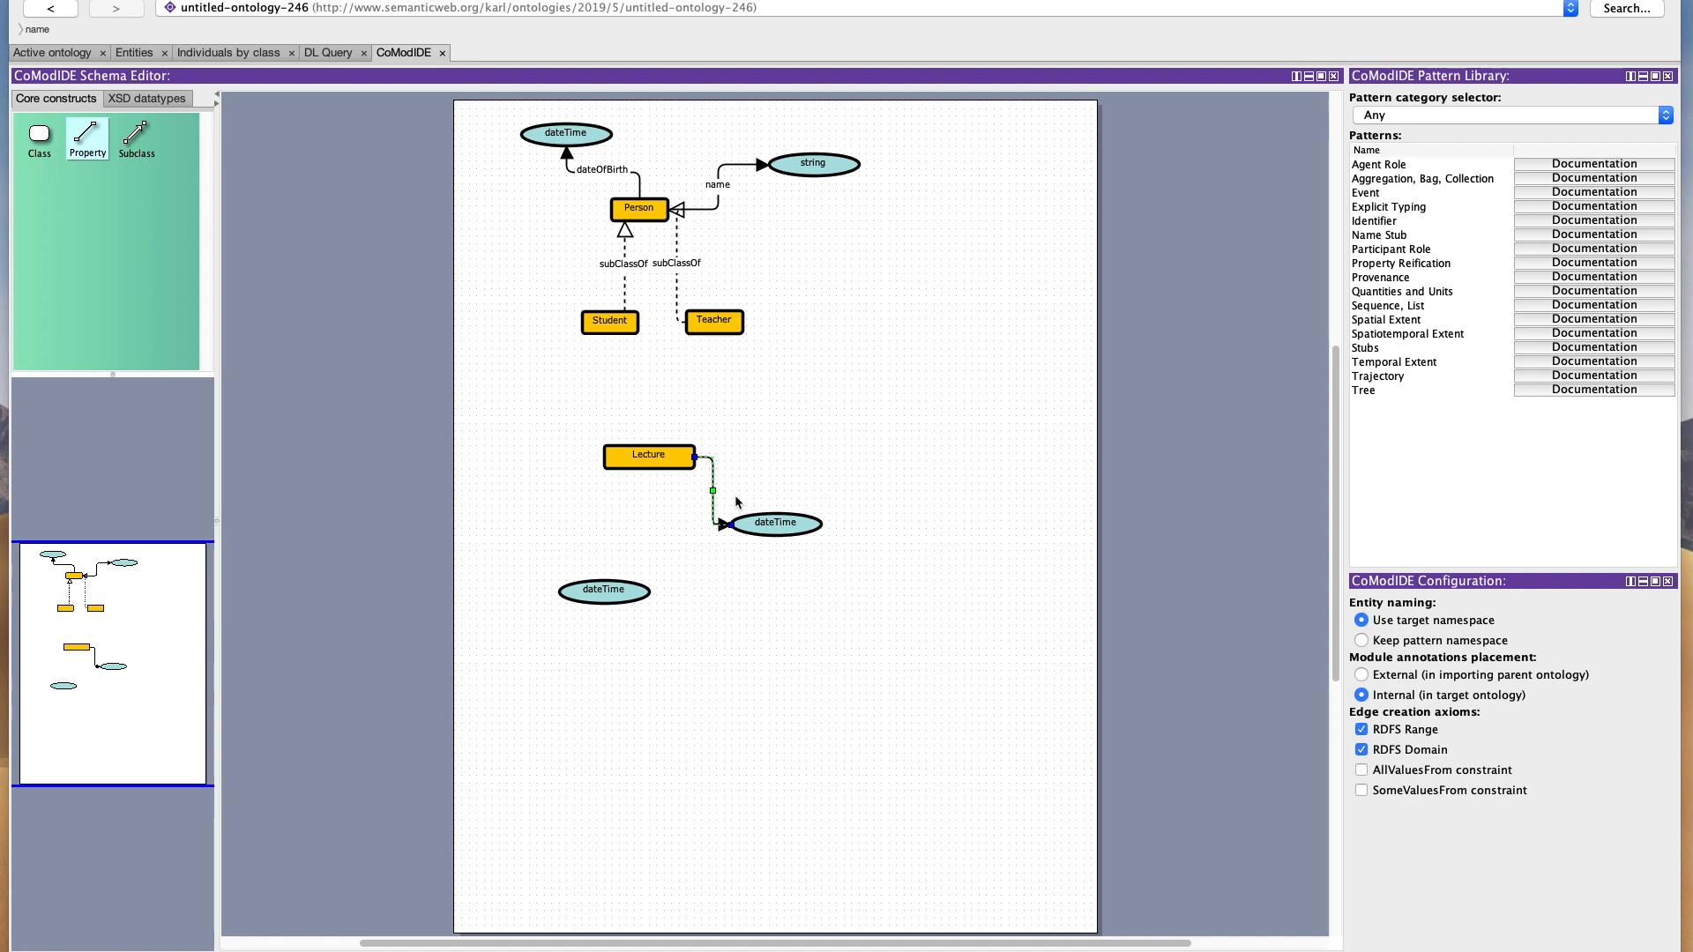
{"action": "type", "text": "artsAt"}
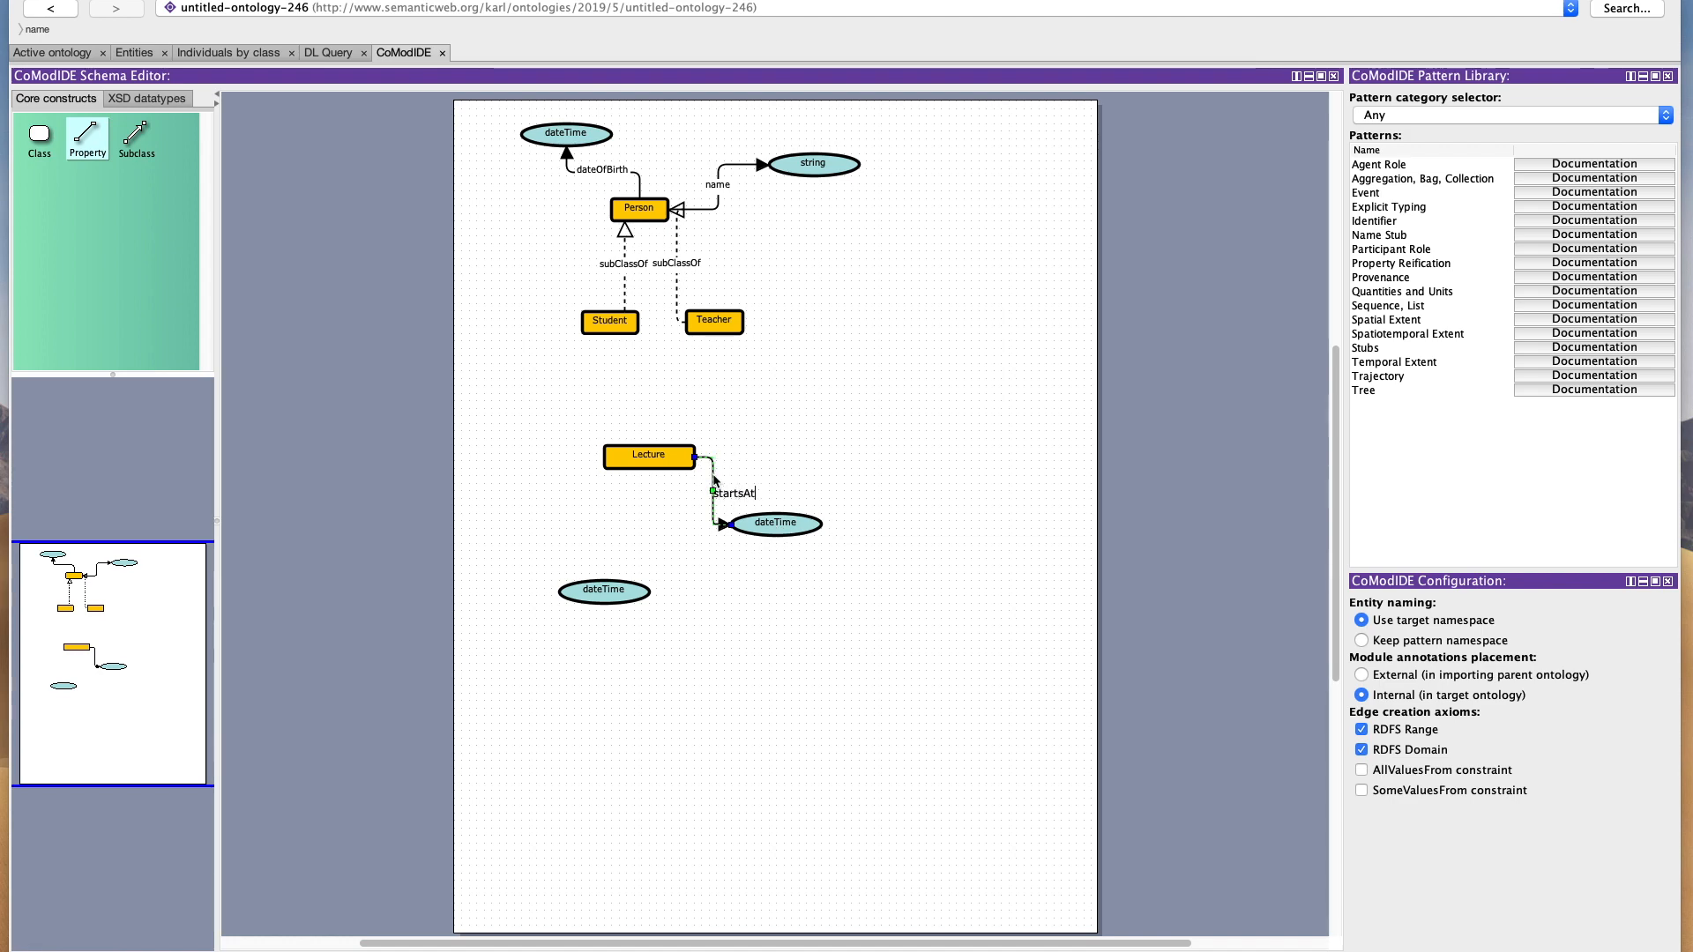
{"action": "left_click", "coordinate": [628, 593]}
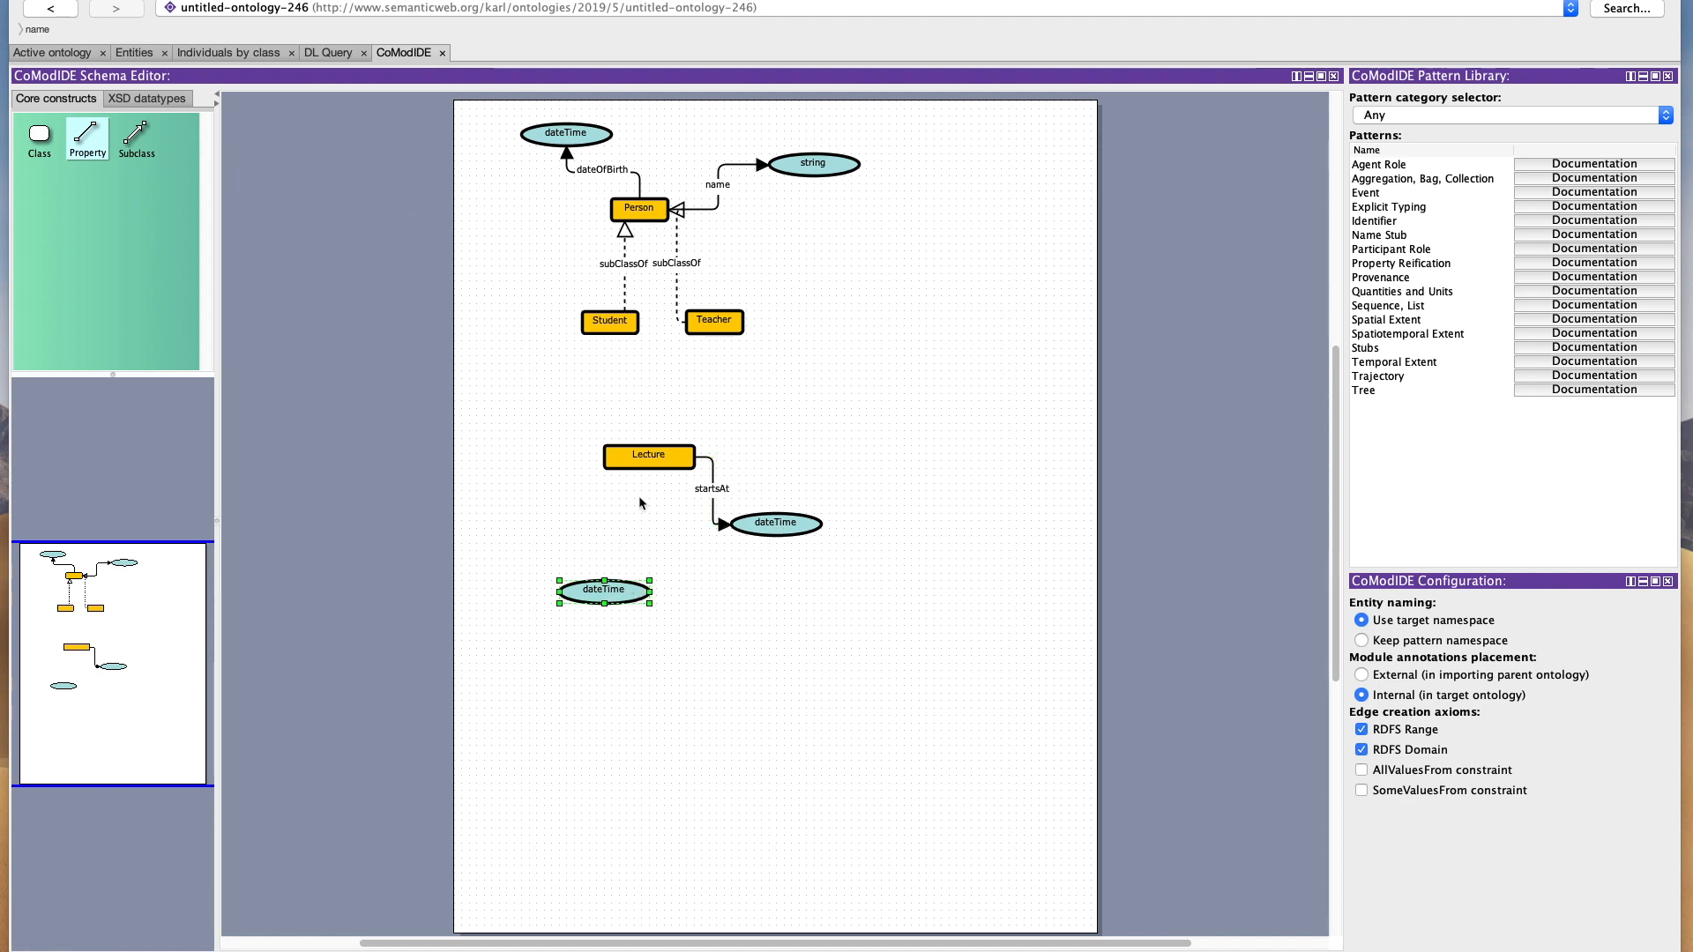
Draw a property from Lecture to the lower dateTime node and label it endsAt.
{"action": "left_click", "coordinate": [647, 463]}
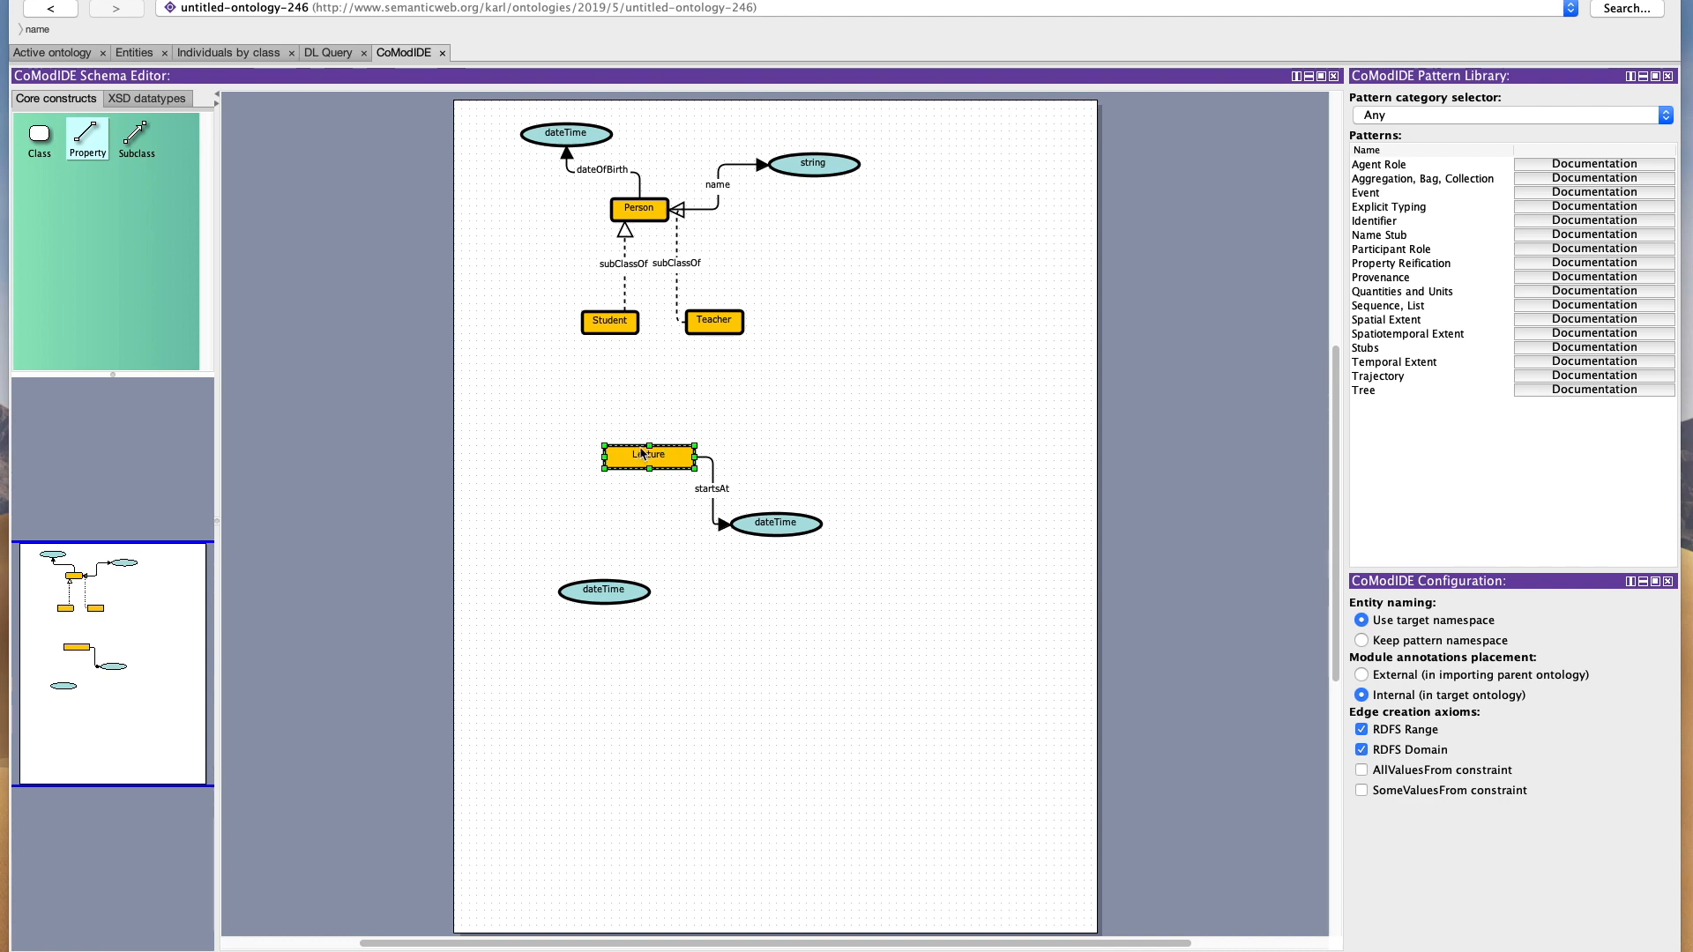
{"action": "left_click_drag", "start_coordinate": [649, 465], "coordinate": [612, 591]}
{"action": "left_click_drag", "start_coordinate": [637, 459], "coordinate": [612, 592]}
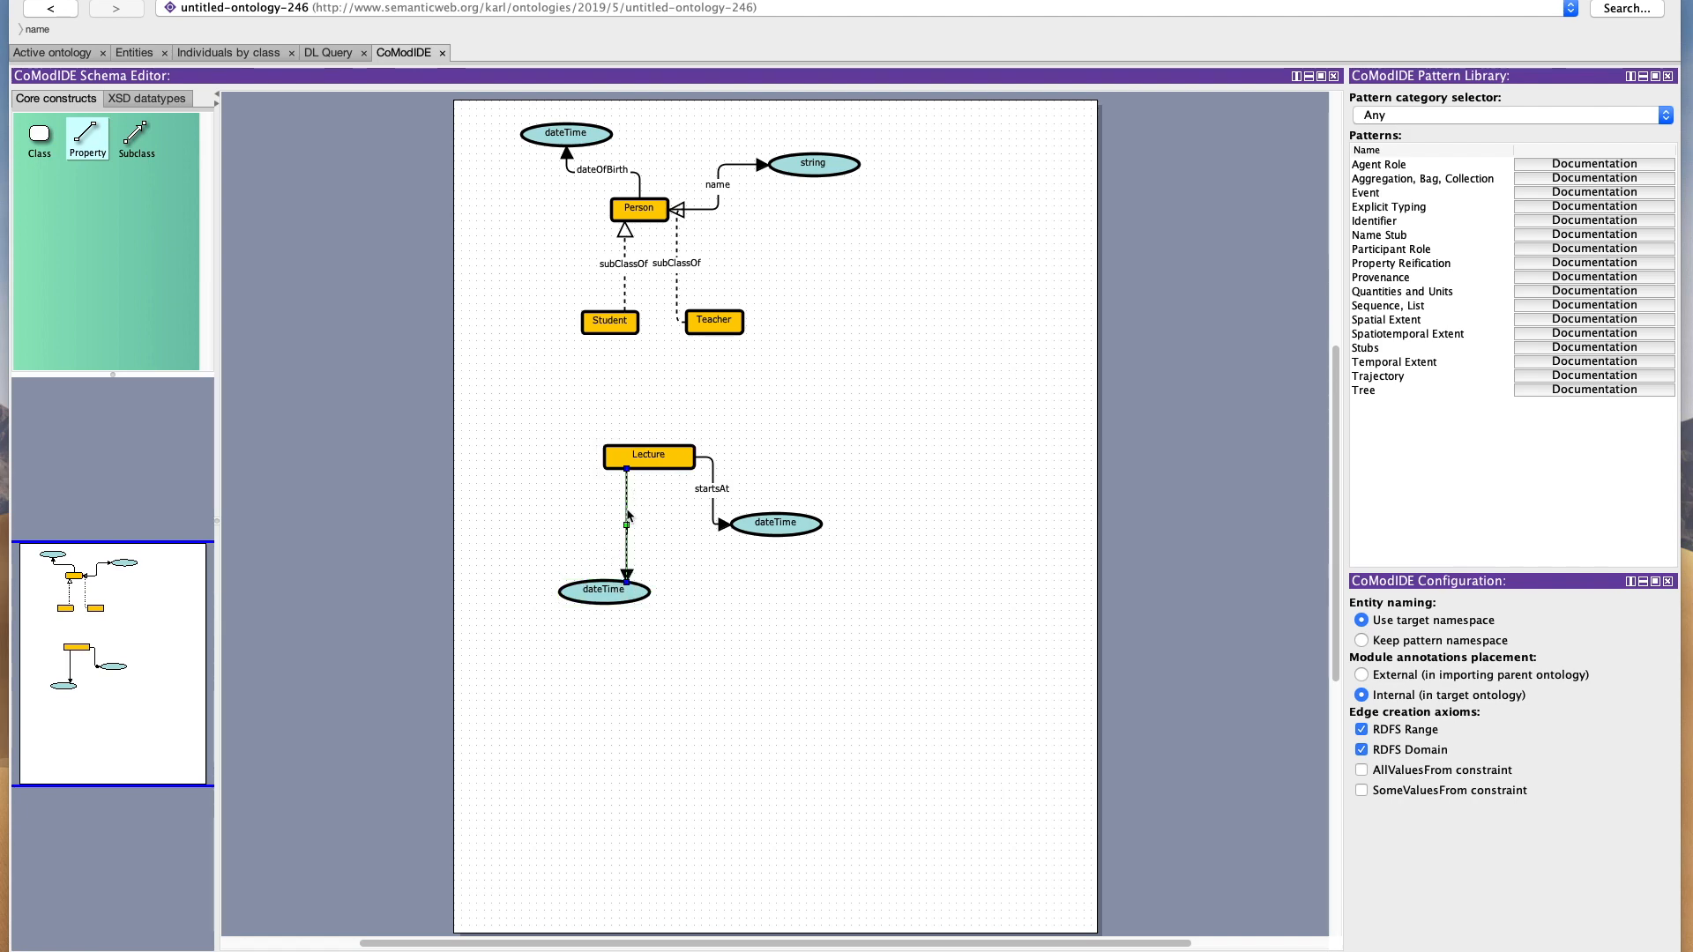
{"action": "double_click", "coordinate": [629, 516]}
{"action": "type", "text": "endsAt"}
{"action": "left_click", "coordinate": [884, 685]}
Draw a property from Student to Lecture and label it attends.
{"action": "left_click_drag", "start_coordinate": [612, 328], "coordinate": [653, 454]}
{"action": "type", "text": "attends"}
{"action": "left_click", "coordinate": [714, 401]}
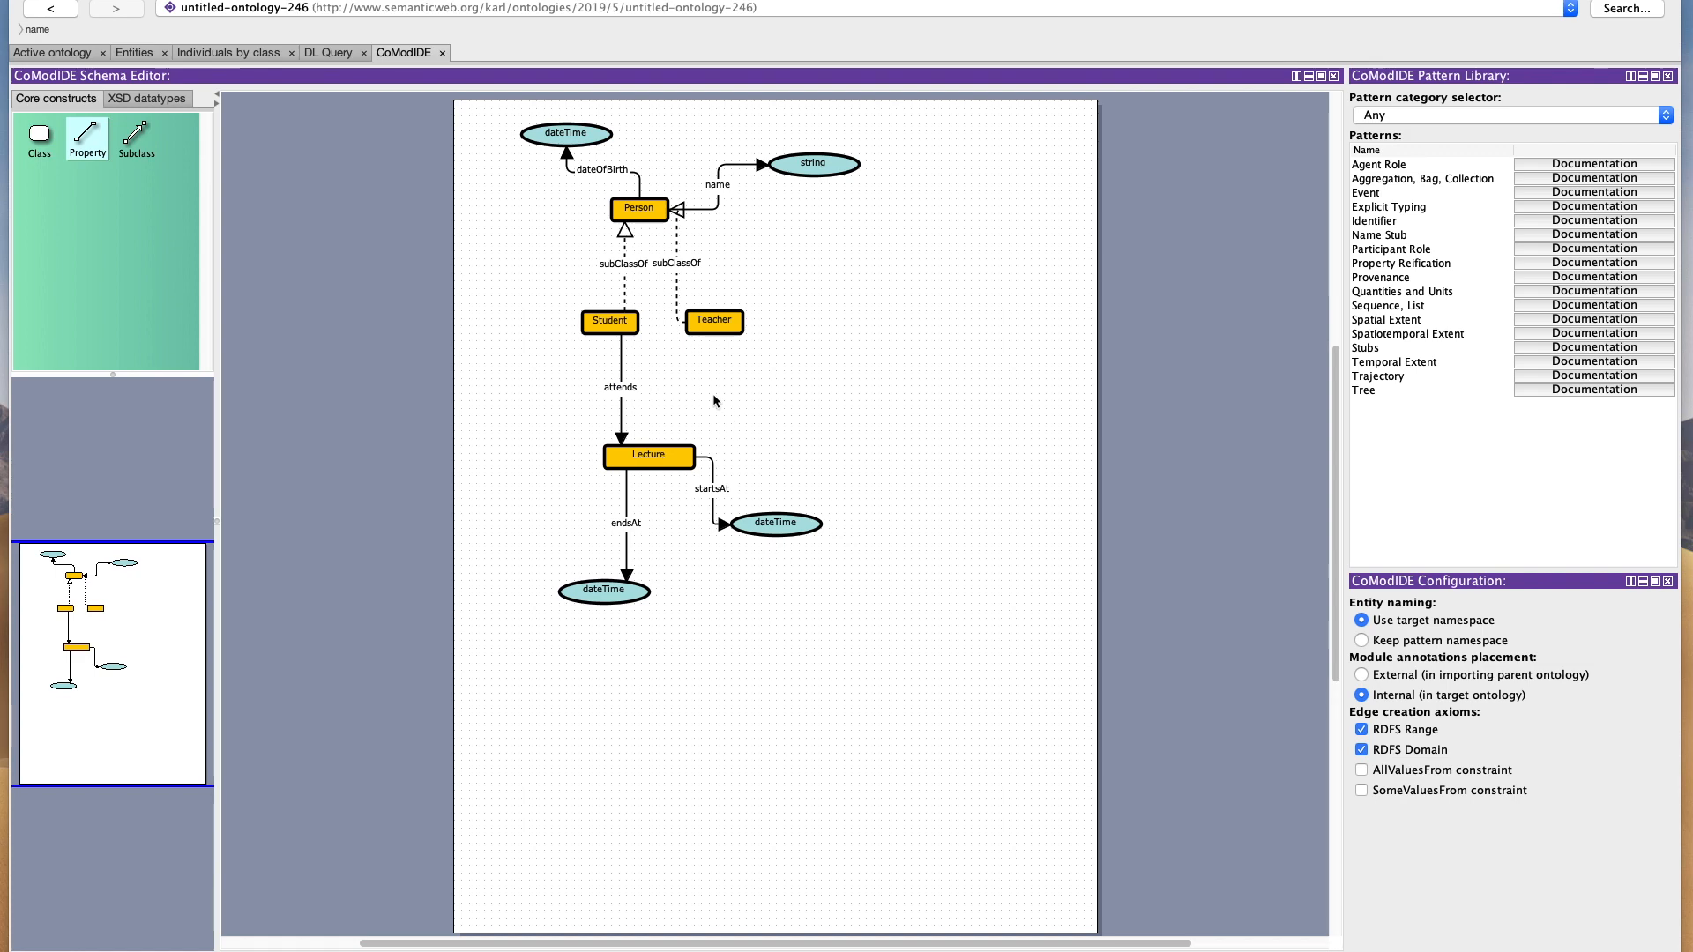
Draw a property from Teacher to Lecture and label it teaches.
{"action": "left_click_drag", "start_coordinate": [714, 328], "coordinate": [679, 453]}
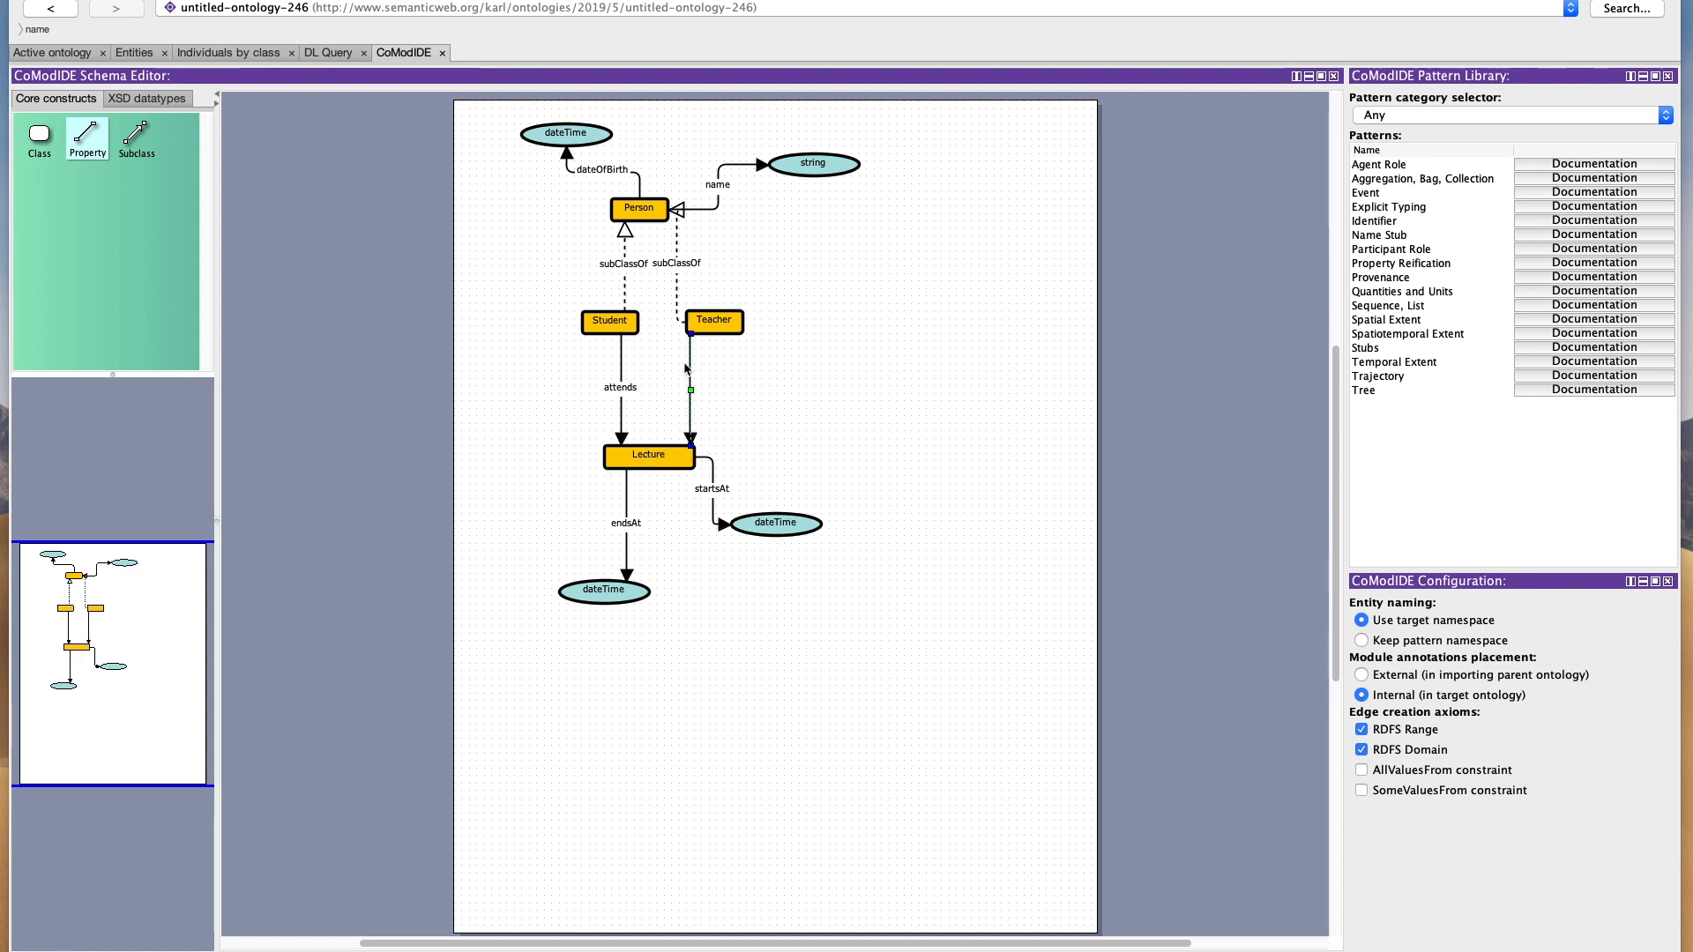
{"action": "type", "text": "teaches"}
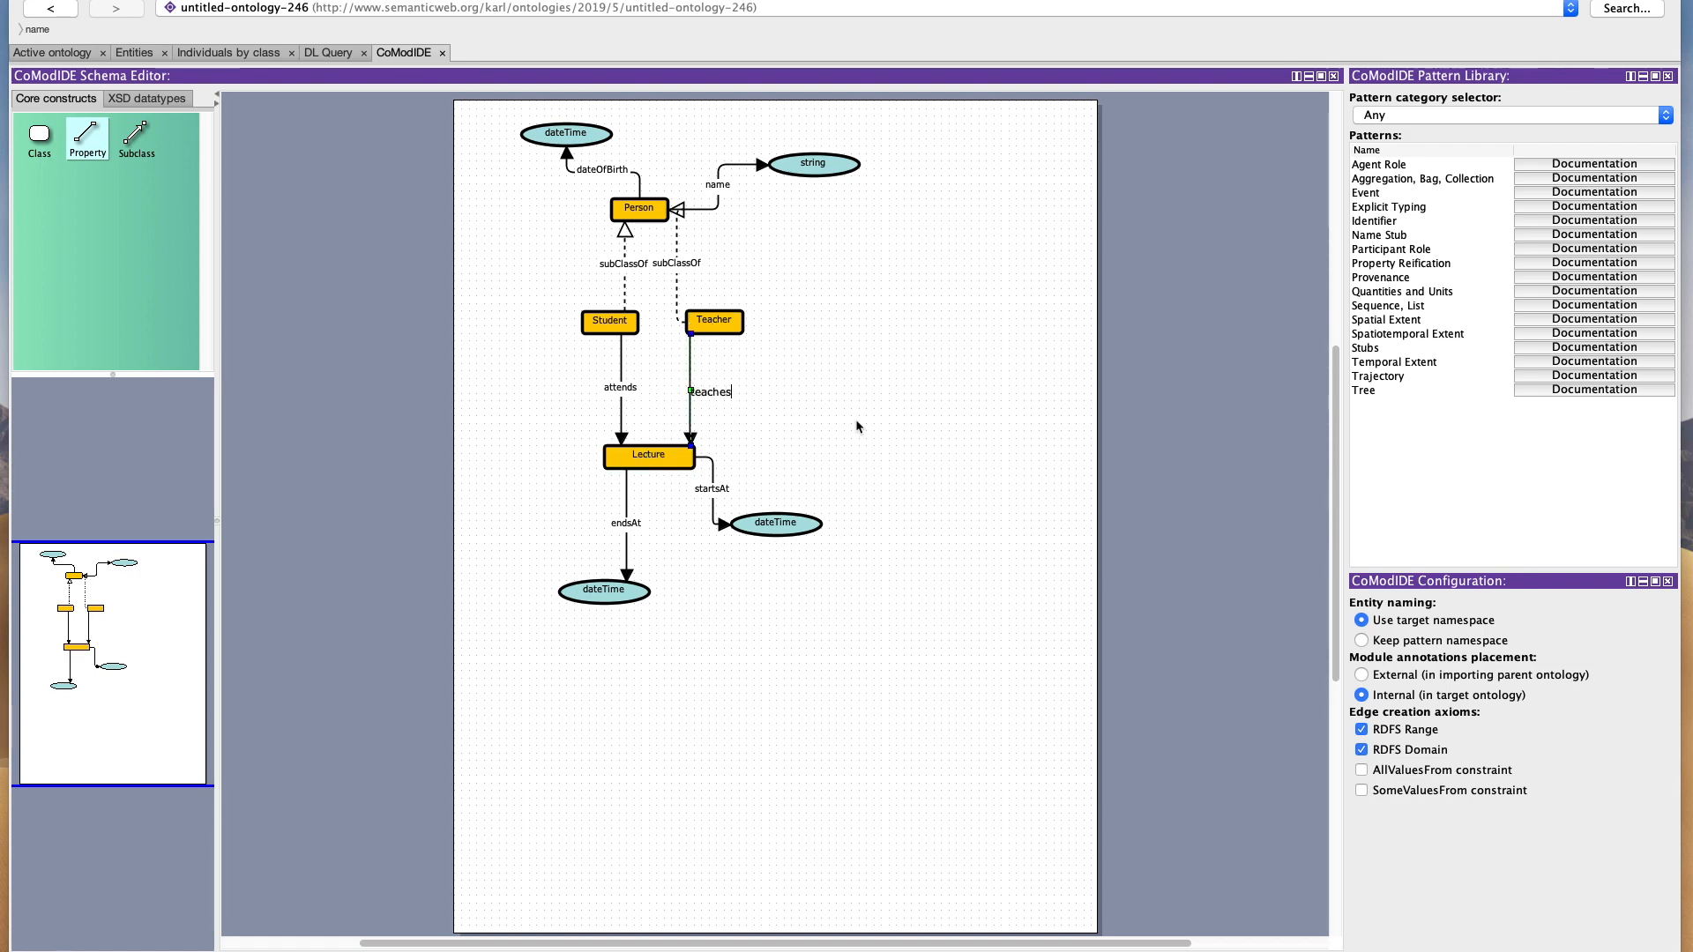
{"action": "left_click", "coordinate": [924, 474]}
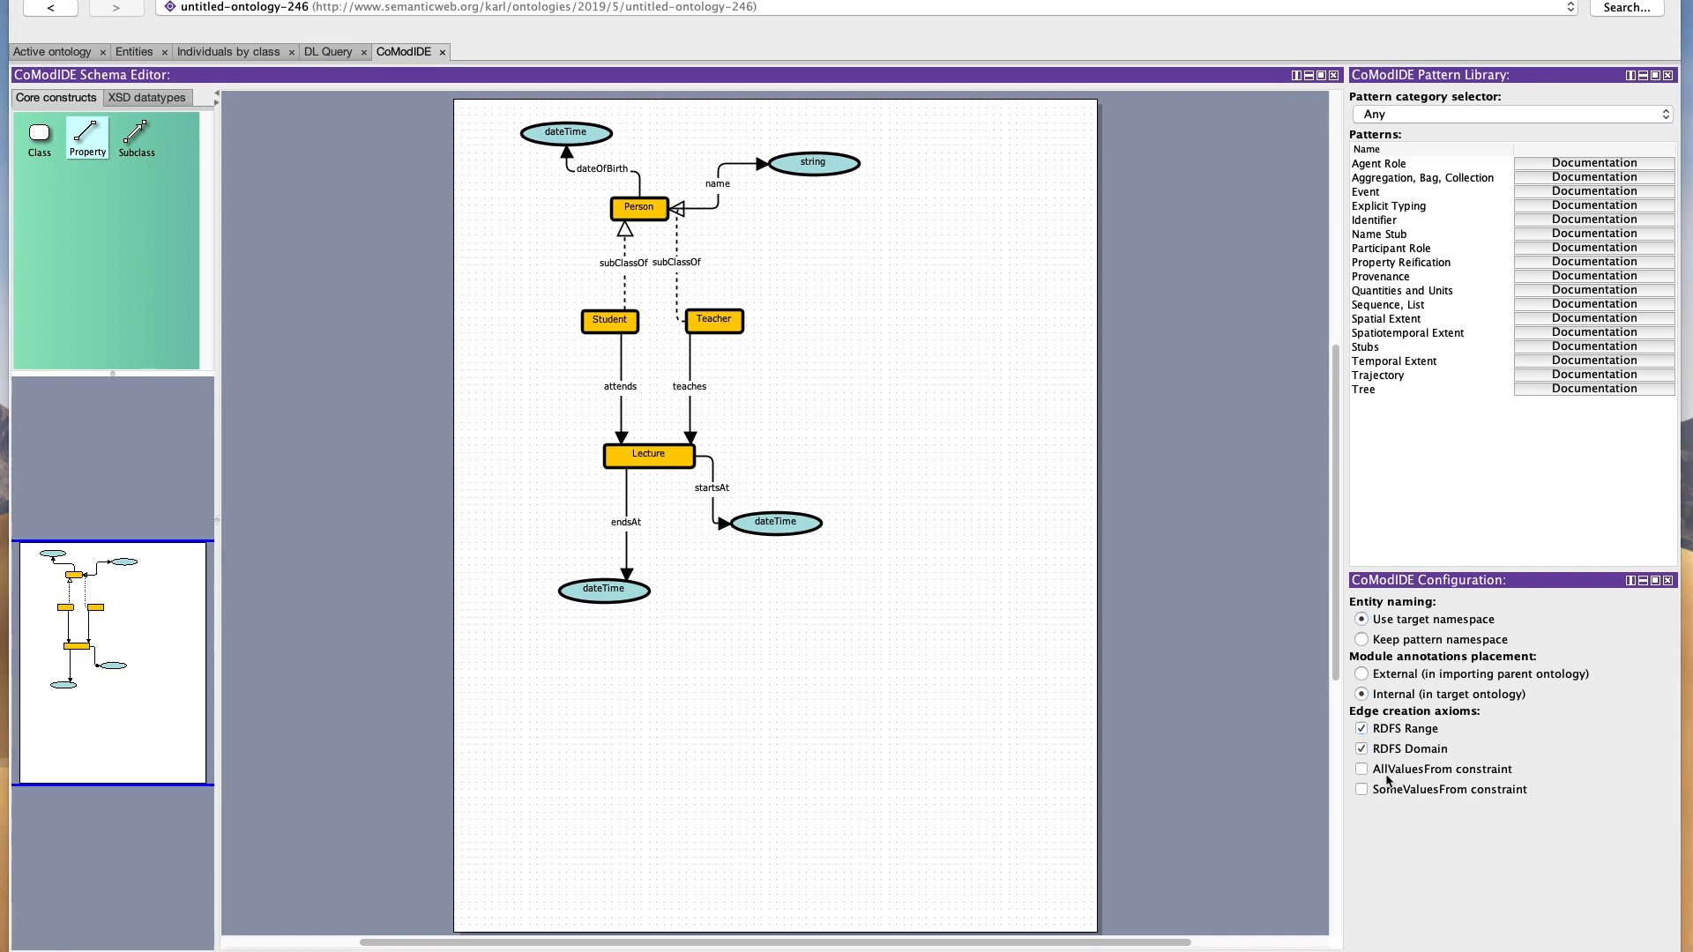
Enable the AllValuesFrom and SomeValuesFrom edge creation axioms and add a class named Course beside Lecture in the diagram.
{"action": "left_click", "coordinate": [1368, 771]}
{"action": "left_click", "coordinate": [1364, 788]}
{"action": "left_click_drag", "start_coordinate": [43, 140], "coordinate": [868, 453]}
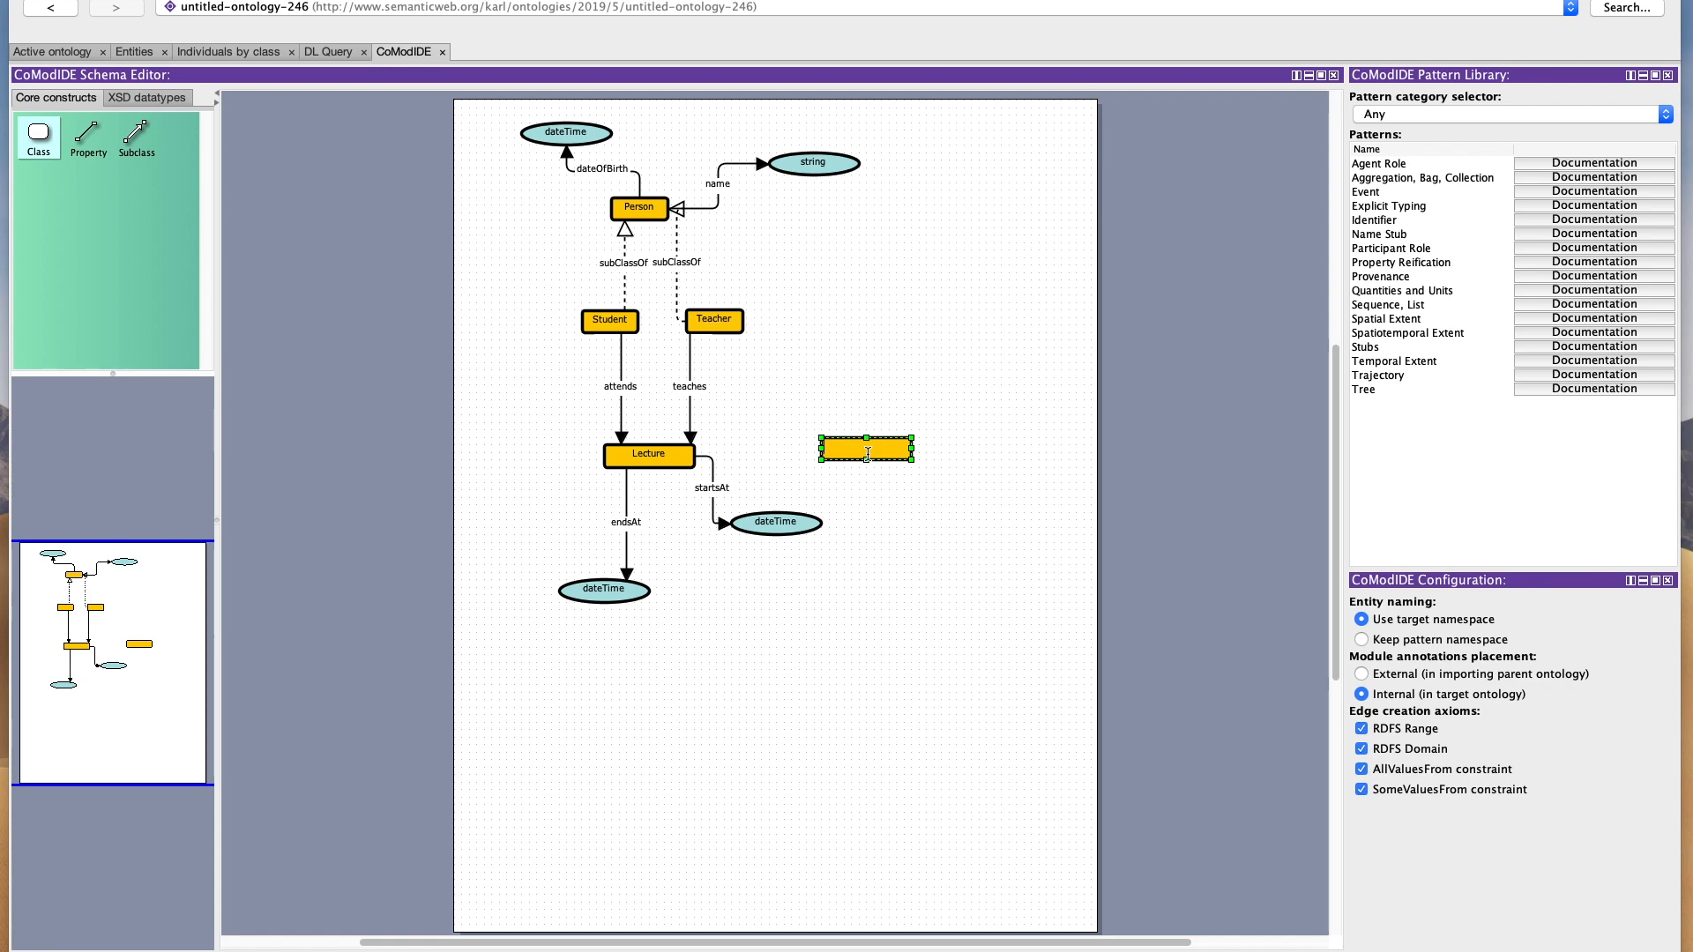
{"action": "type", "text": "Coue"}
{"action": "type", "text": "se"}
{"action": "left_click", "coordinate": [929, 547]}
Draw a property from Course to Lecture and label it containsLecture.
{"action": "left_click", "coordinate": [84, 141]}
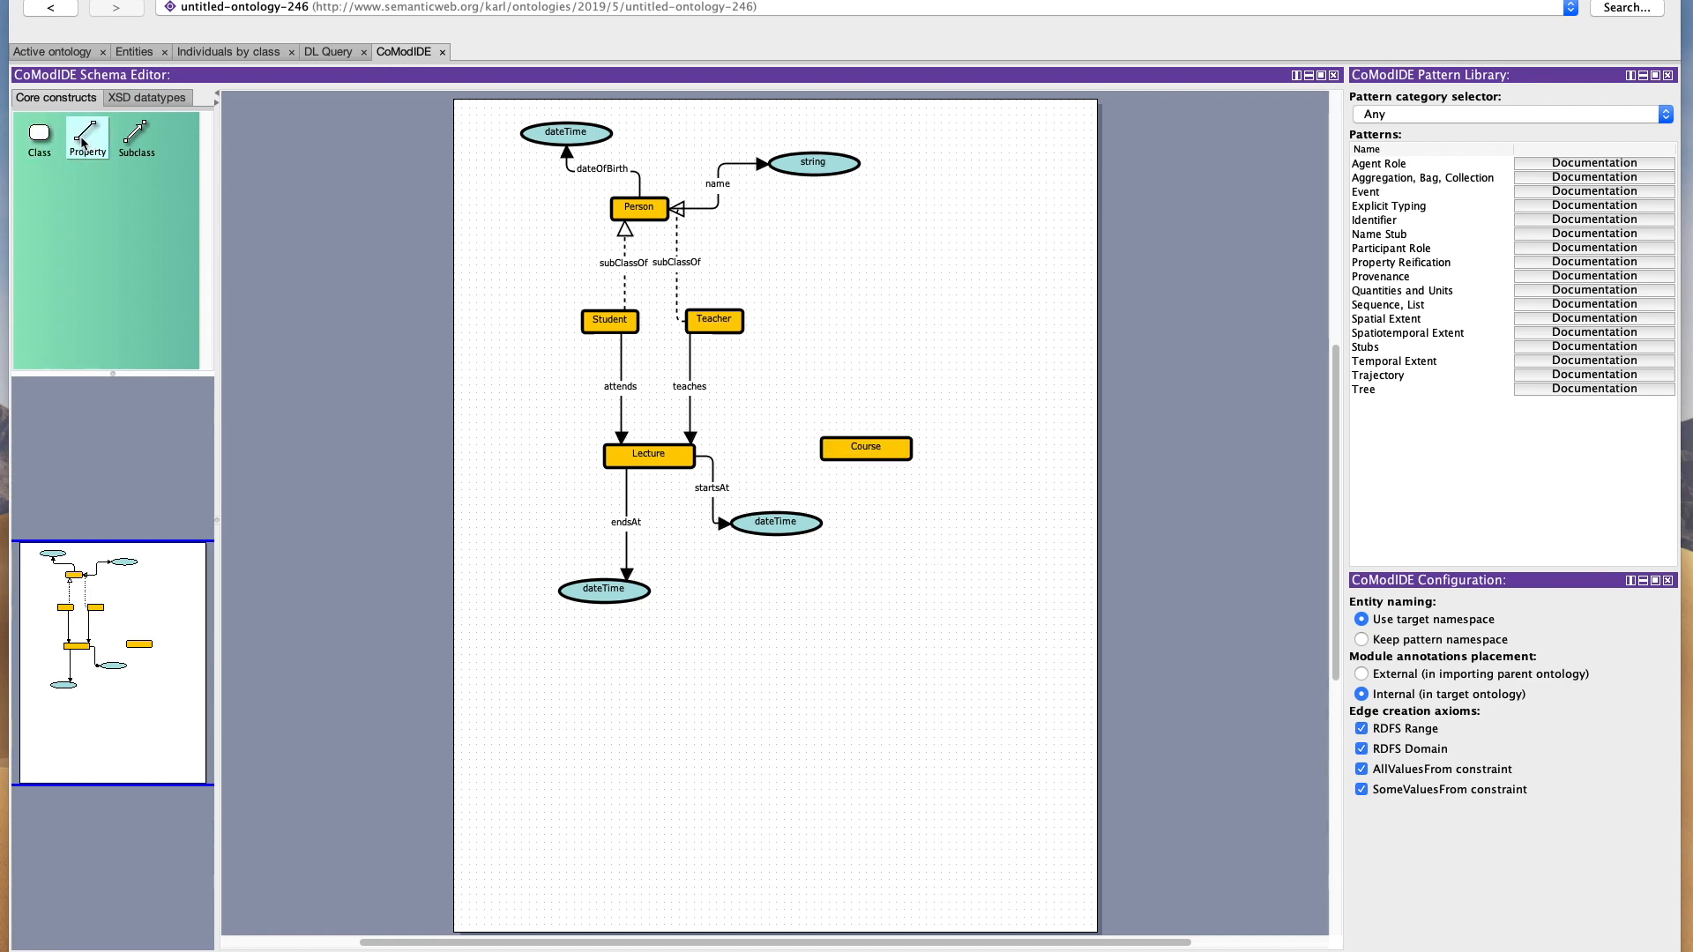
{"action": "left_click_drag", "start_coordinate": [860, 448], "coordinate": [690, 454]}
{"action": "type", "text": "containsLecture"}
{"action": "left_click", "coordinate": [1104, 656]}
Examine the domains and ranges of the containsLecture, attends and teaches object properties, and the axioms on the Course class.
{"action": "left_click", "coordinate": [139, 55]}
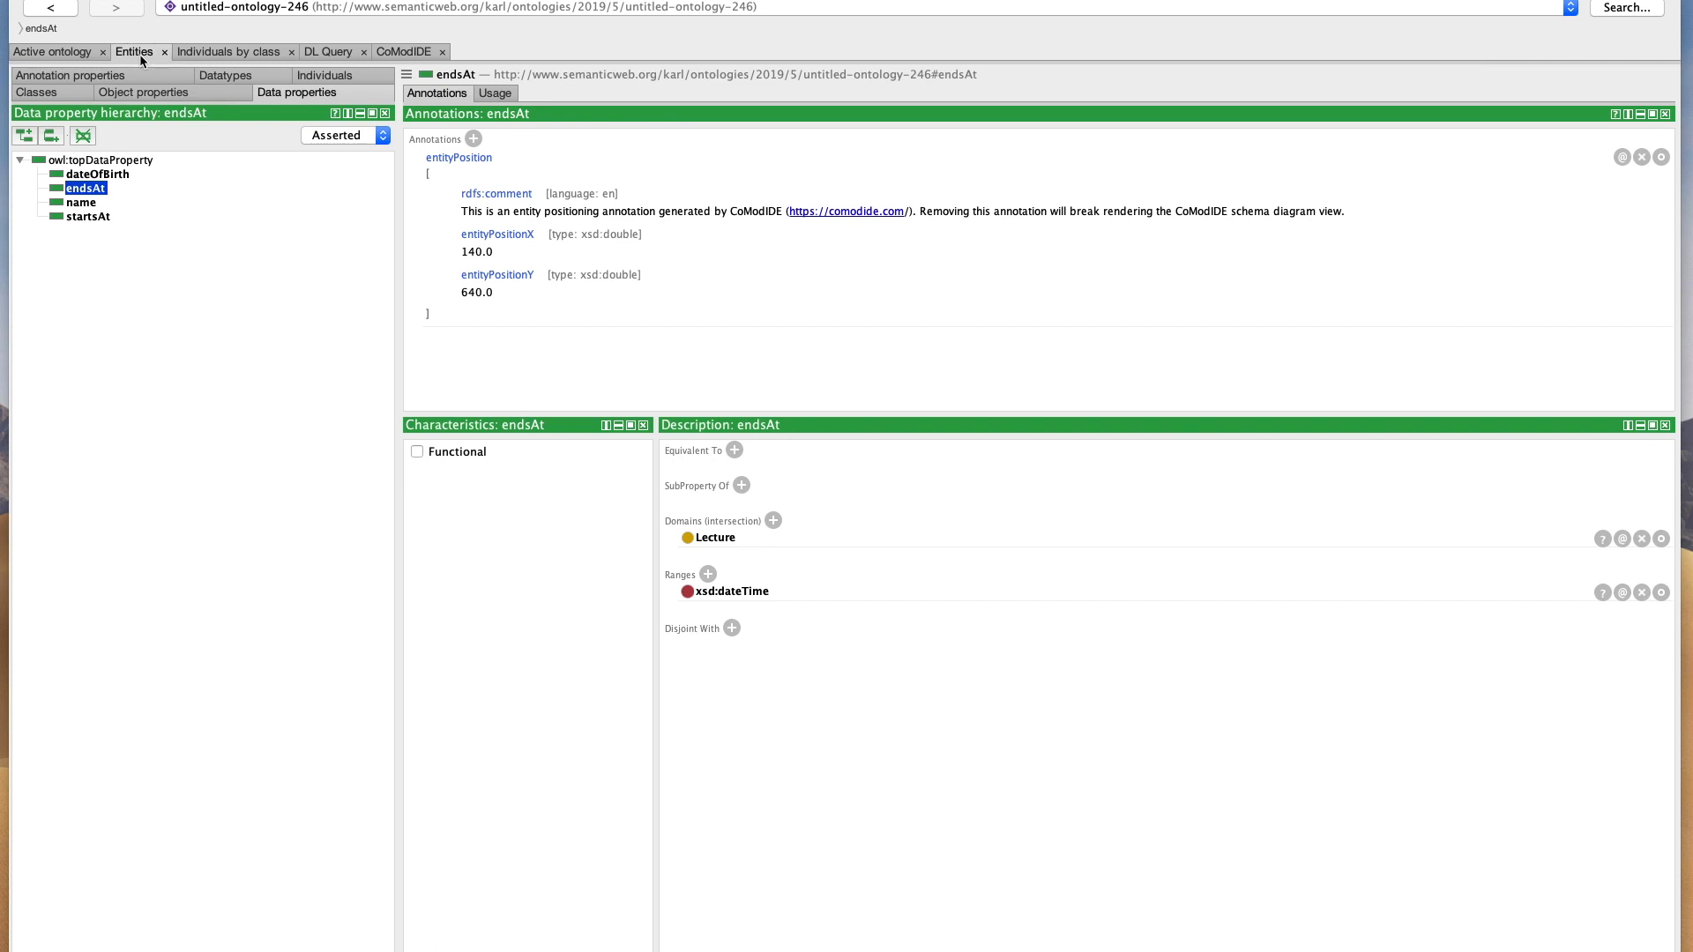
{"action": "left_click", "coordinate": [146, 97]}
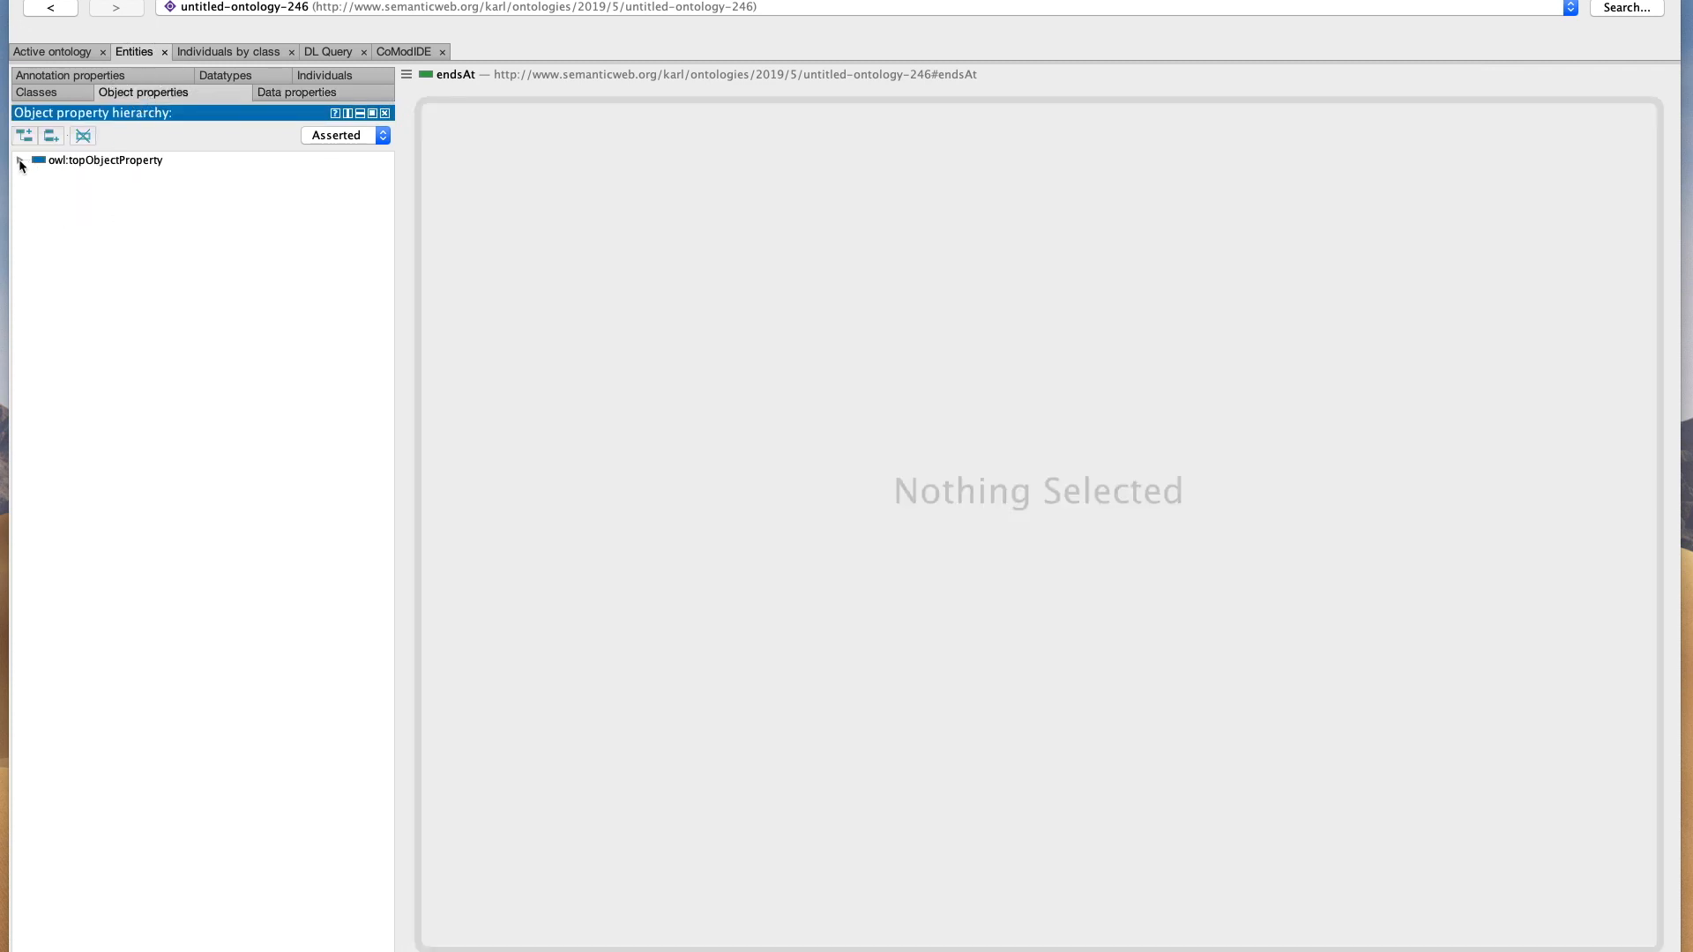
{"action": "left_click", "coordinate": [19, 160]}
{"action": "left_click", "coordinate": [115, 175]}
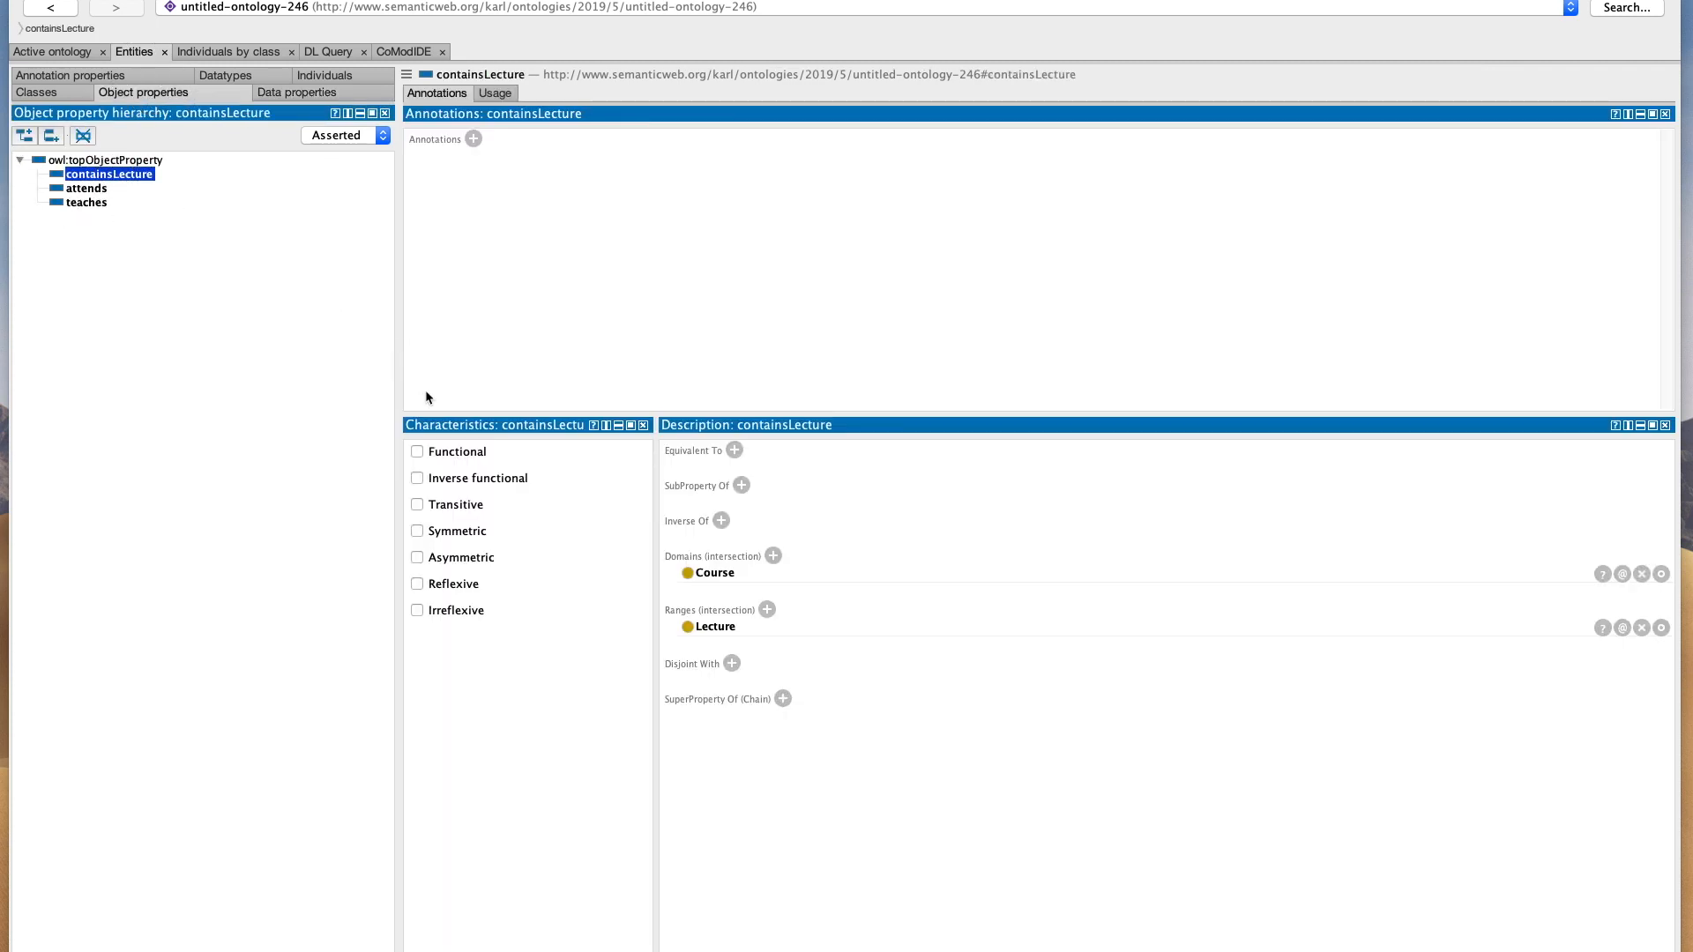
{"action": "left_click", "coordinate": [90, 192]}
{"action": "left_click", "coordinate": [92, 201]}
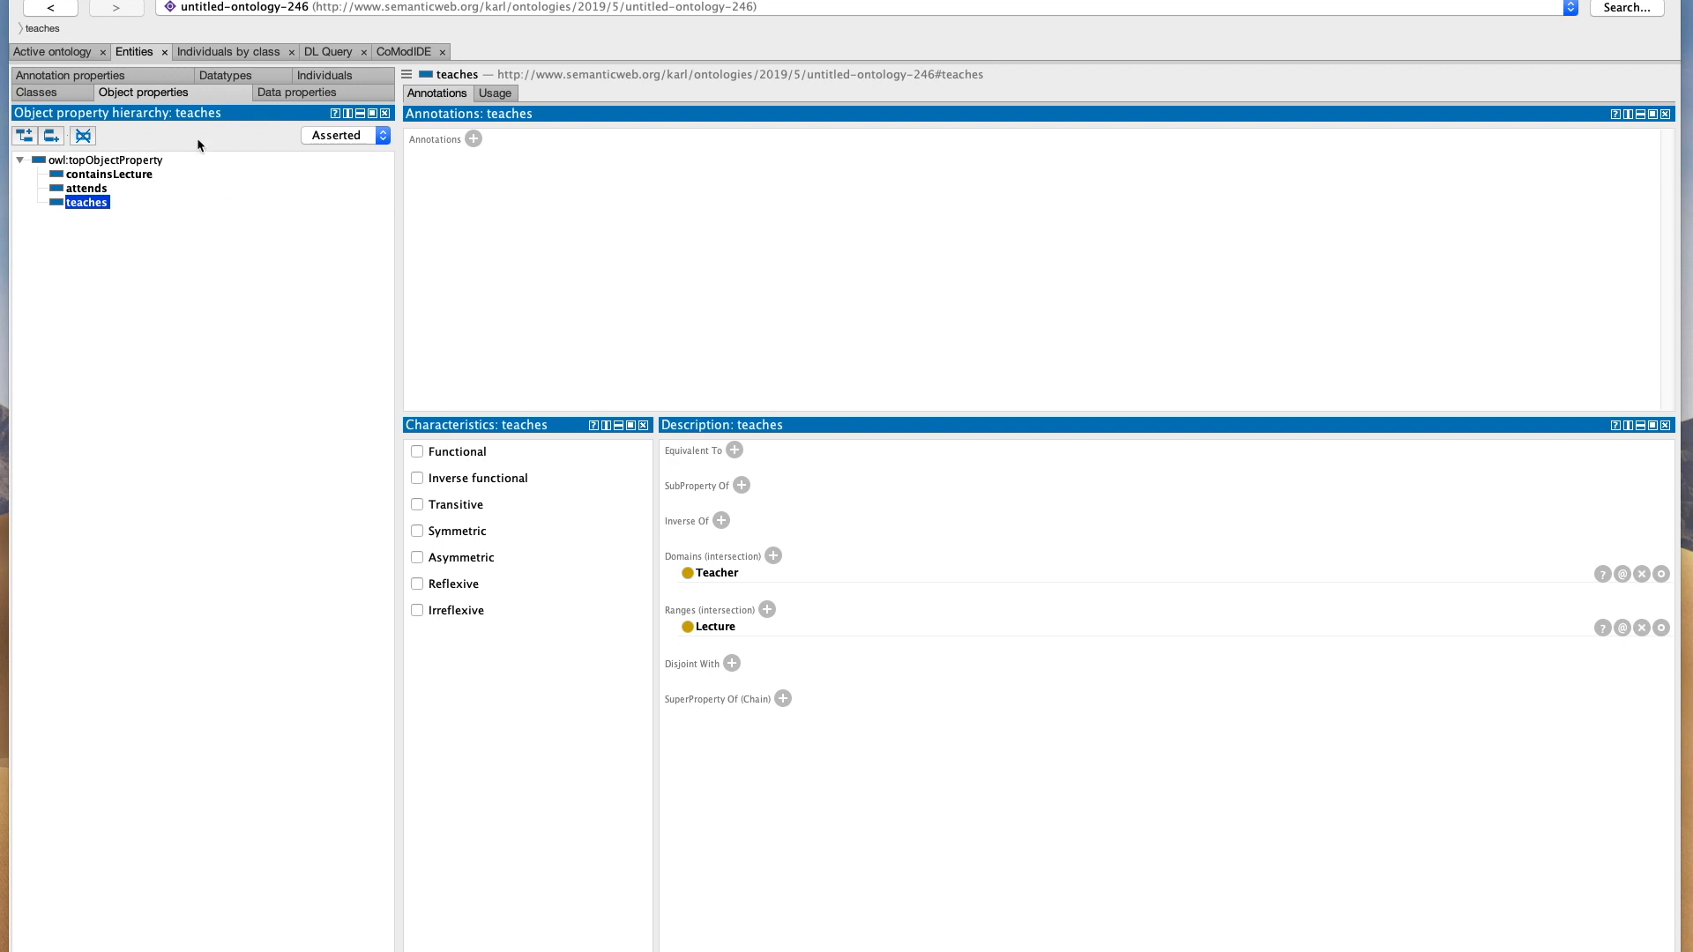
{"action": "left_click", "coordinate": [71, 95]}
{"action": "left_click", "coordinate": [77, 175]}
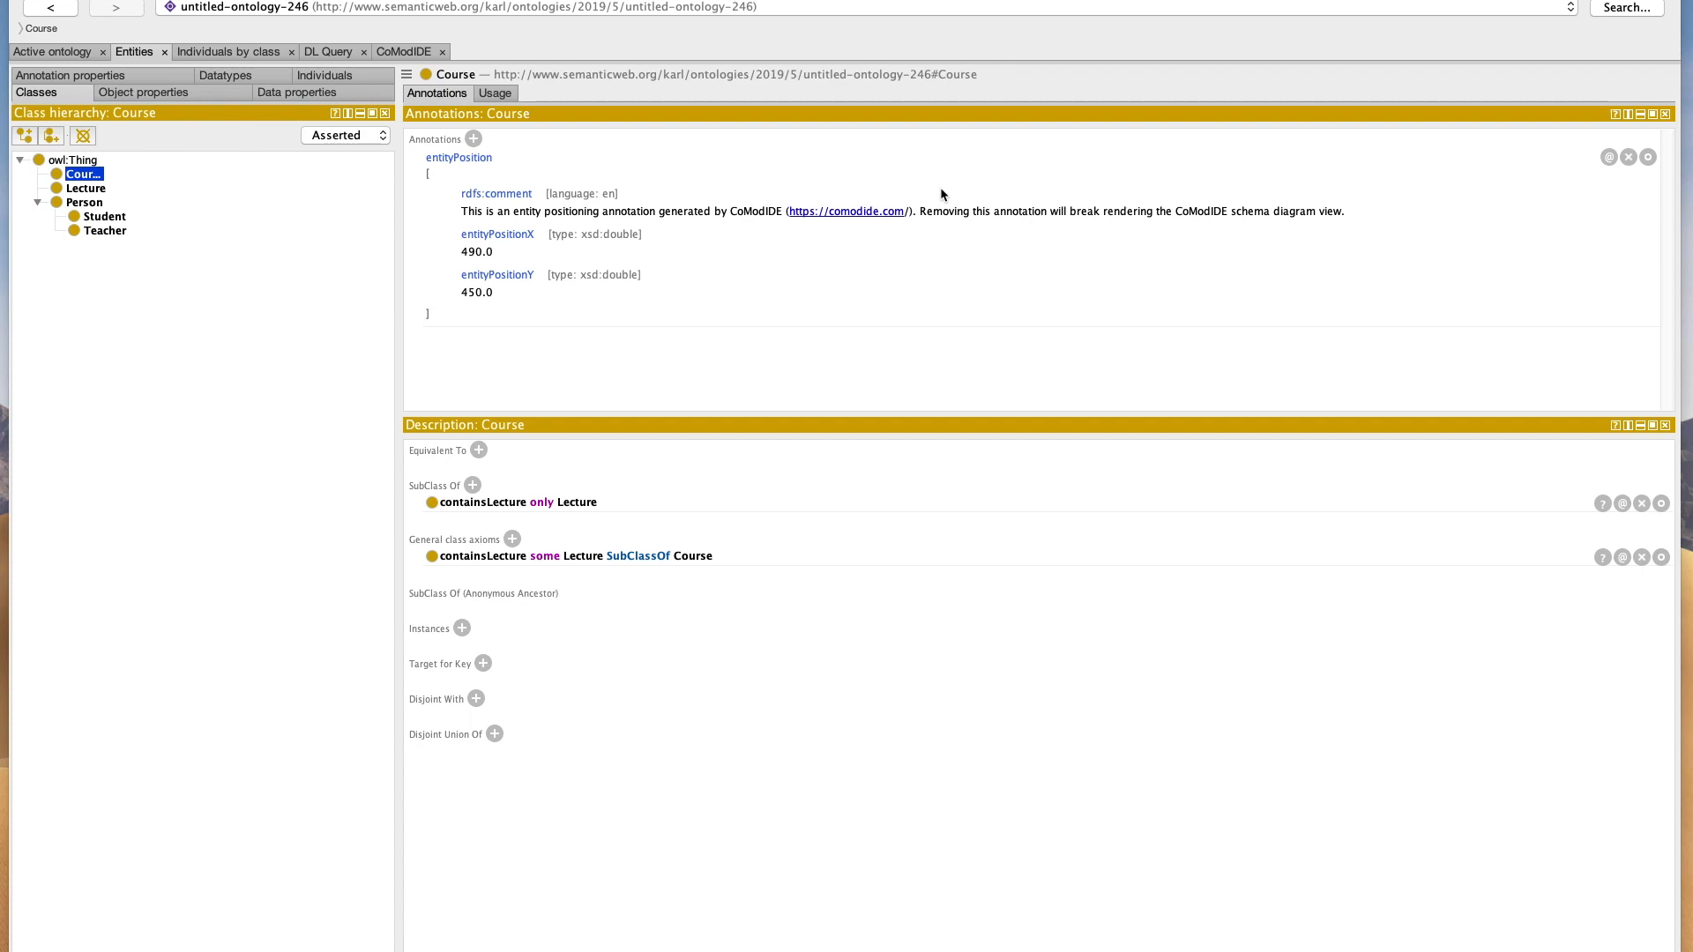
Return to the schema diagram and browse the pattern categories Agents and Roles and Description and Details, ending with Any.
{"action": "left_click", "coordinate": [413, 53]}
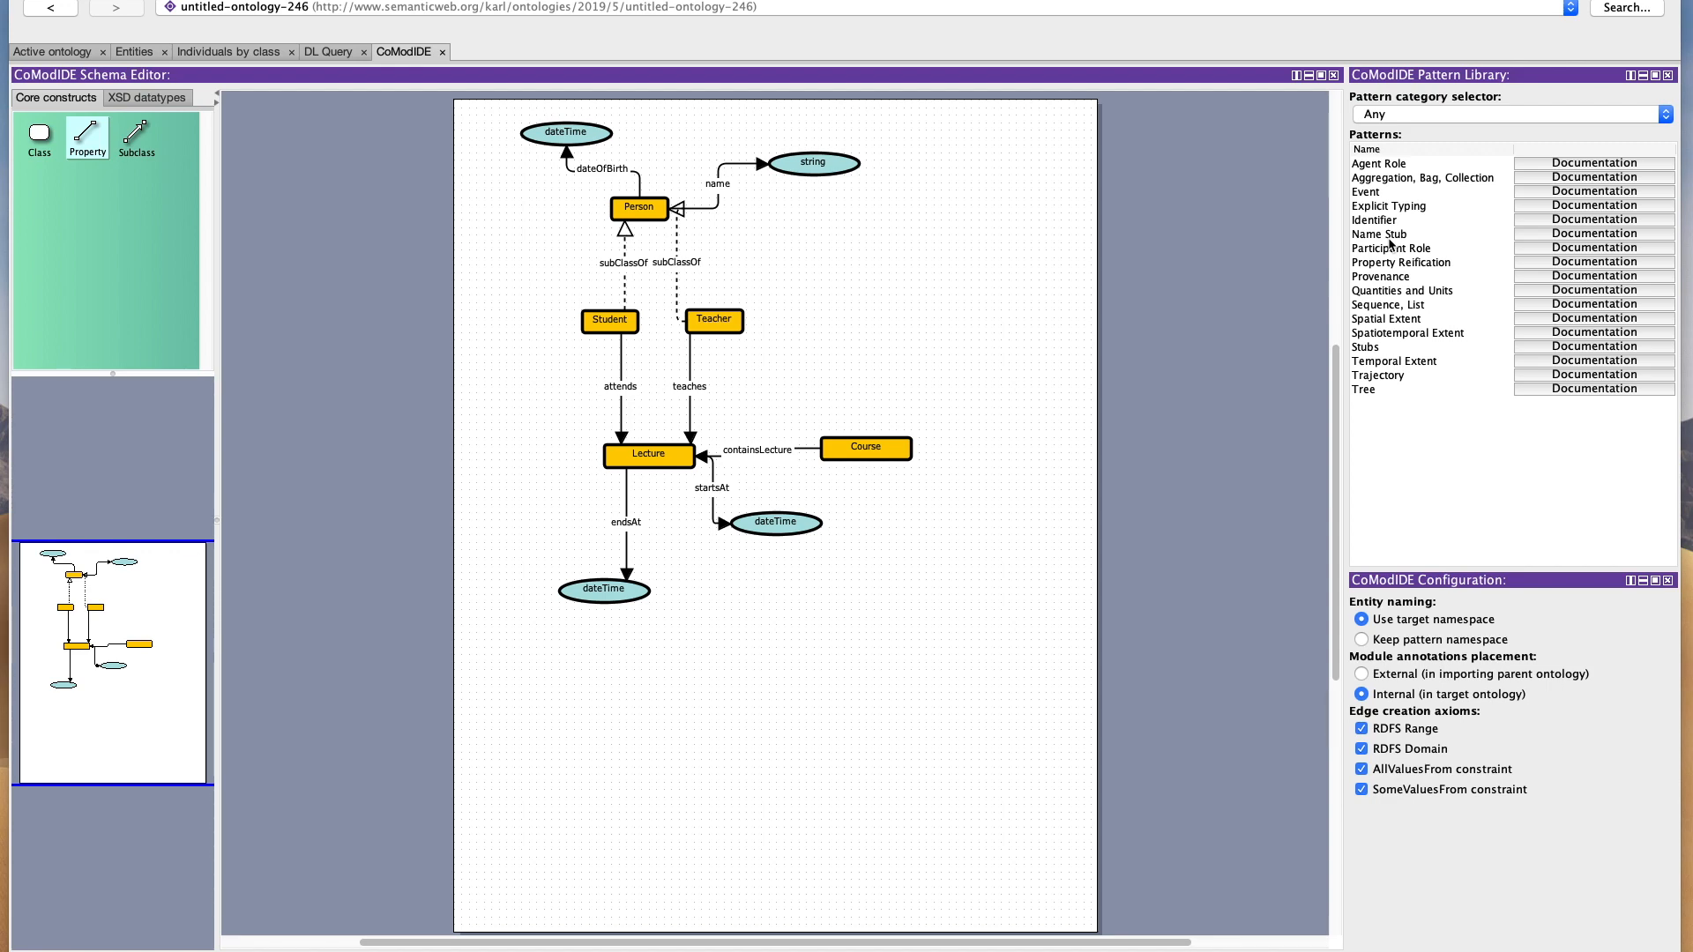
{"action": "left_click", "coordinate": [1411, 115]}
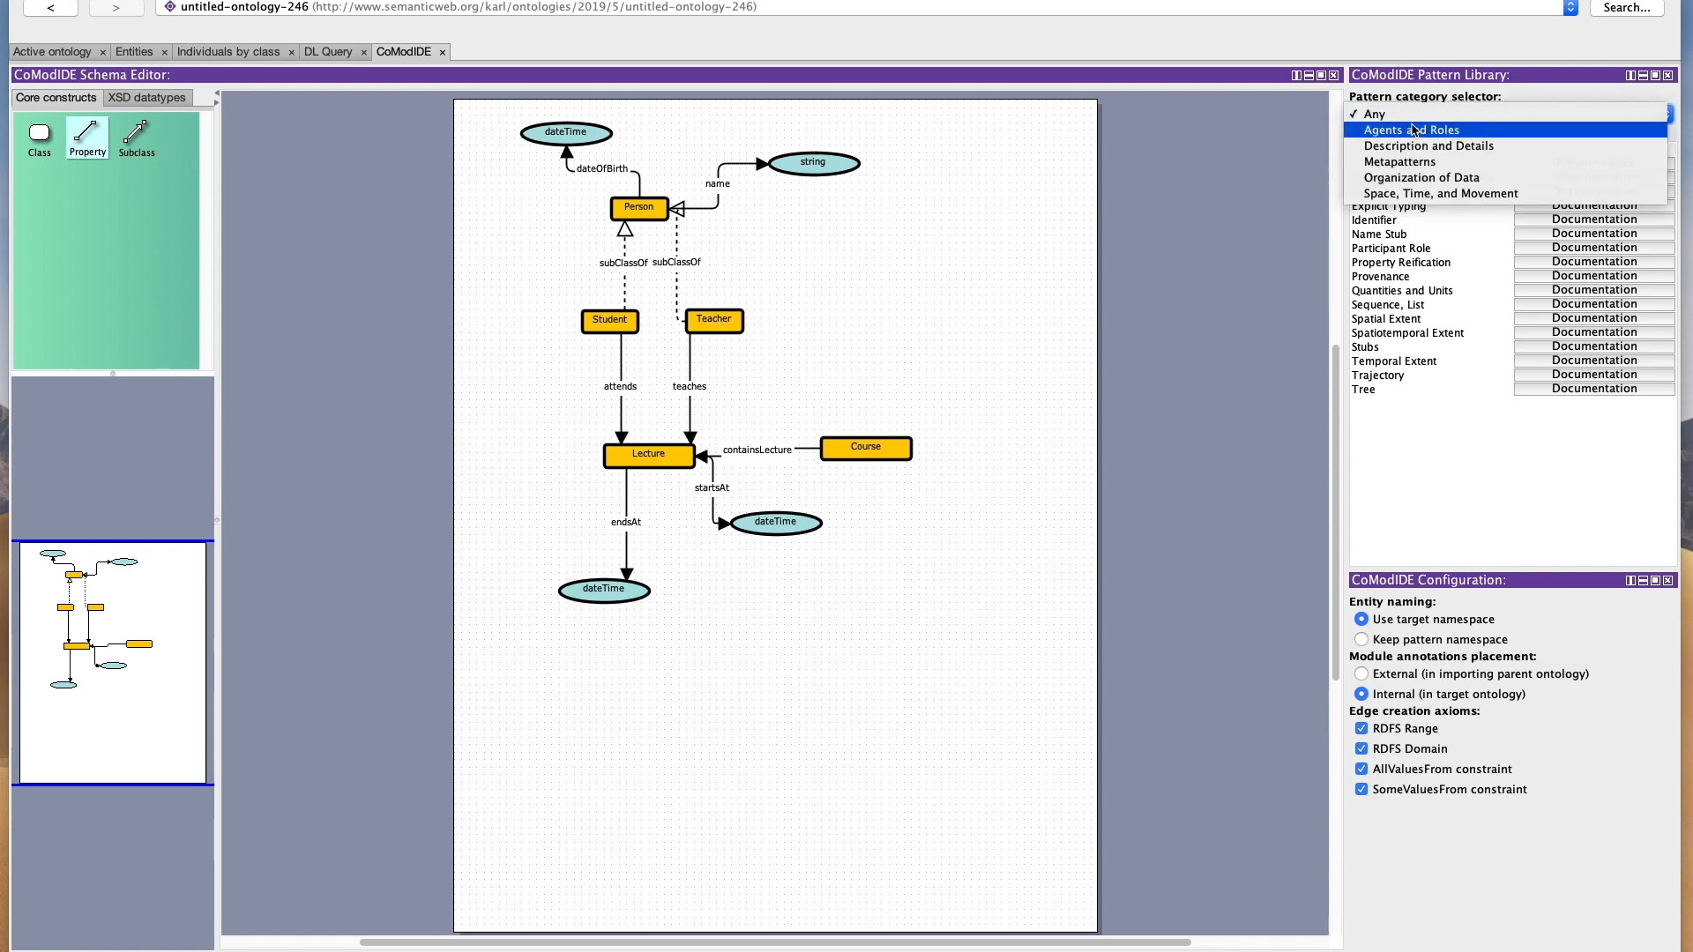
{"action": "left_click", "coordinate": [1411, 130]}
{"action": "left_click", "coordinate": [1405, 115]}
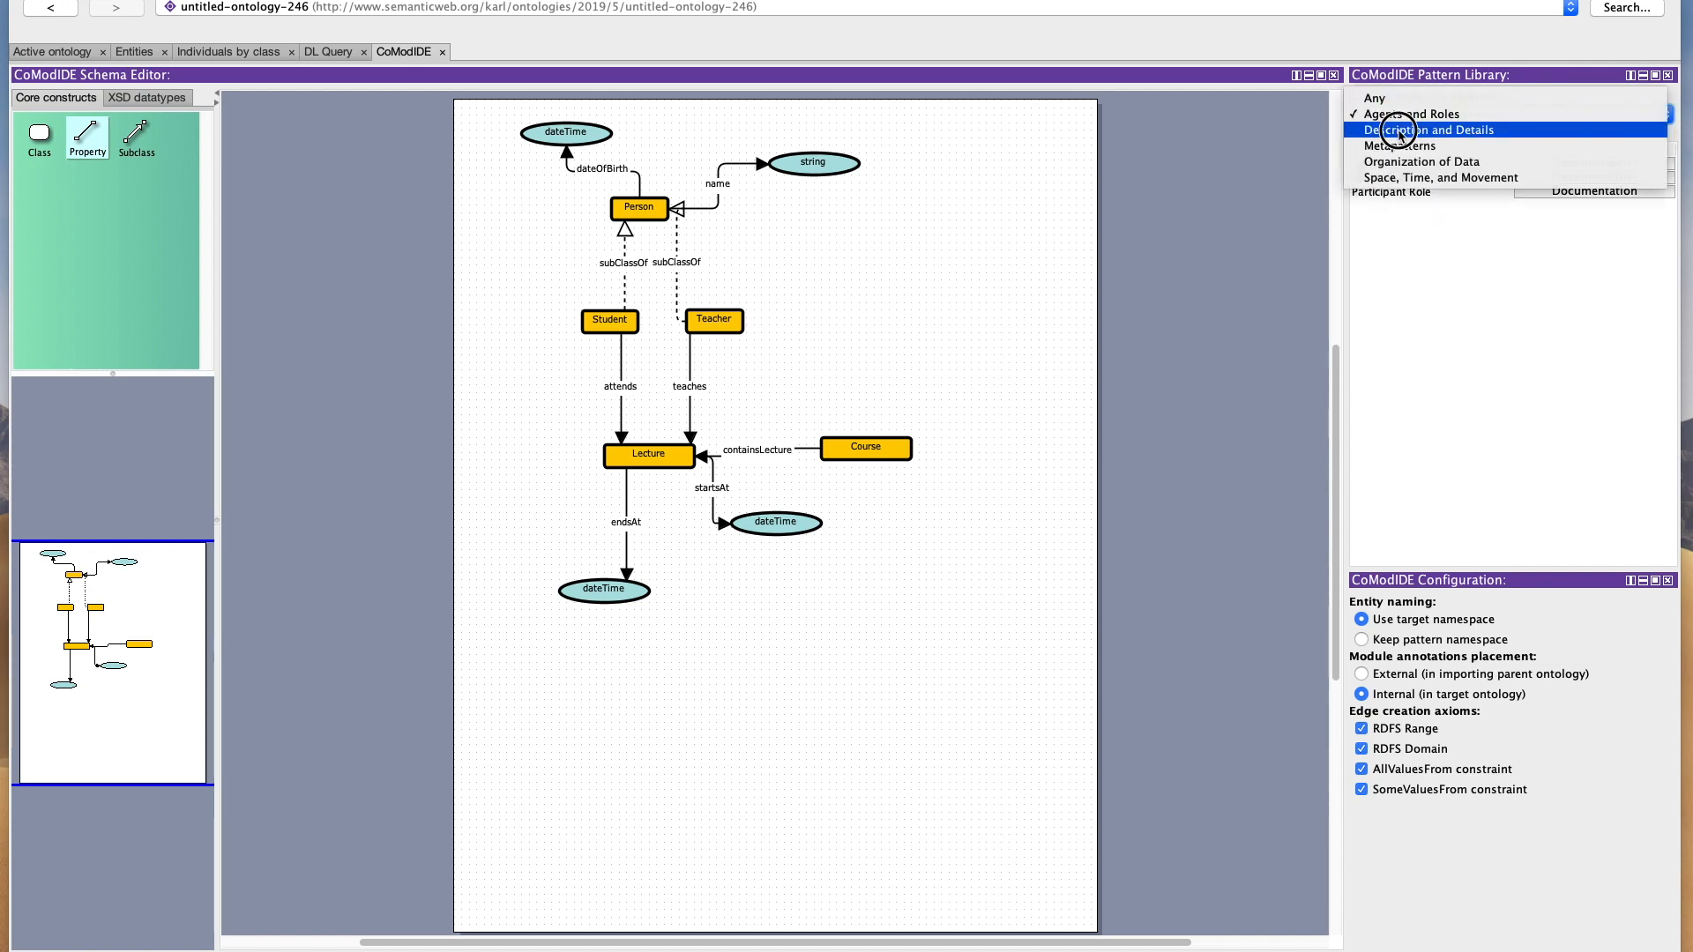
{"action": "left_click", "coordinate": [1403, 131]}
{"action": "left_click", "coordinate": [1398, 113]}
{"action": "left_click", "coordinate": [1394, 88]}
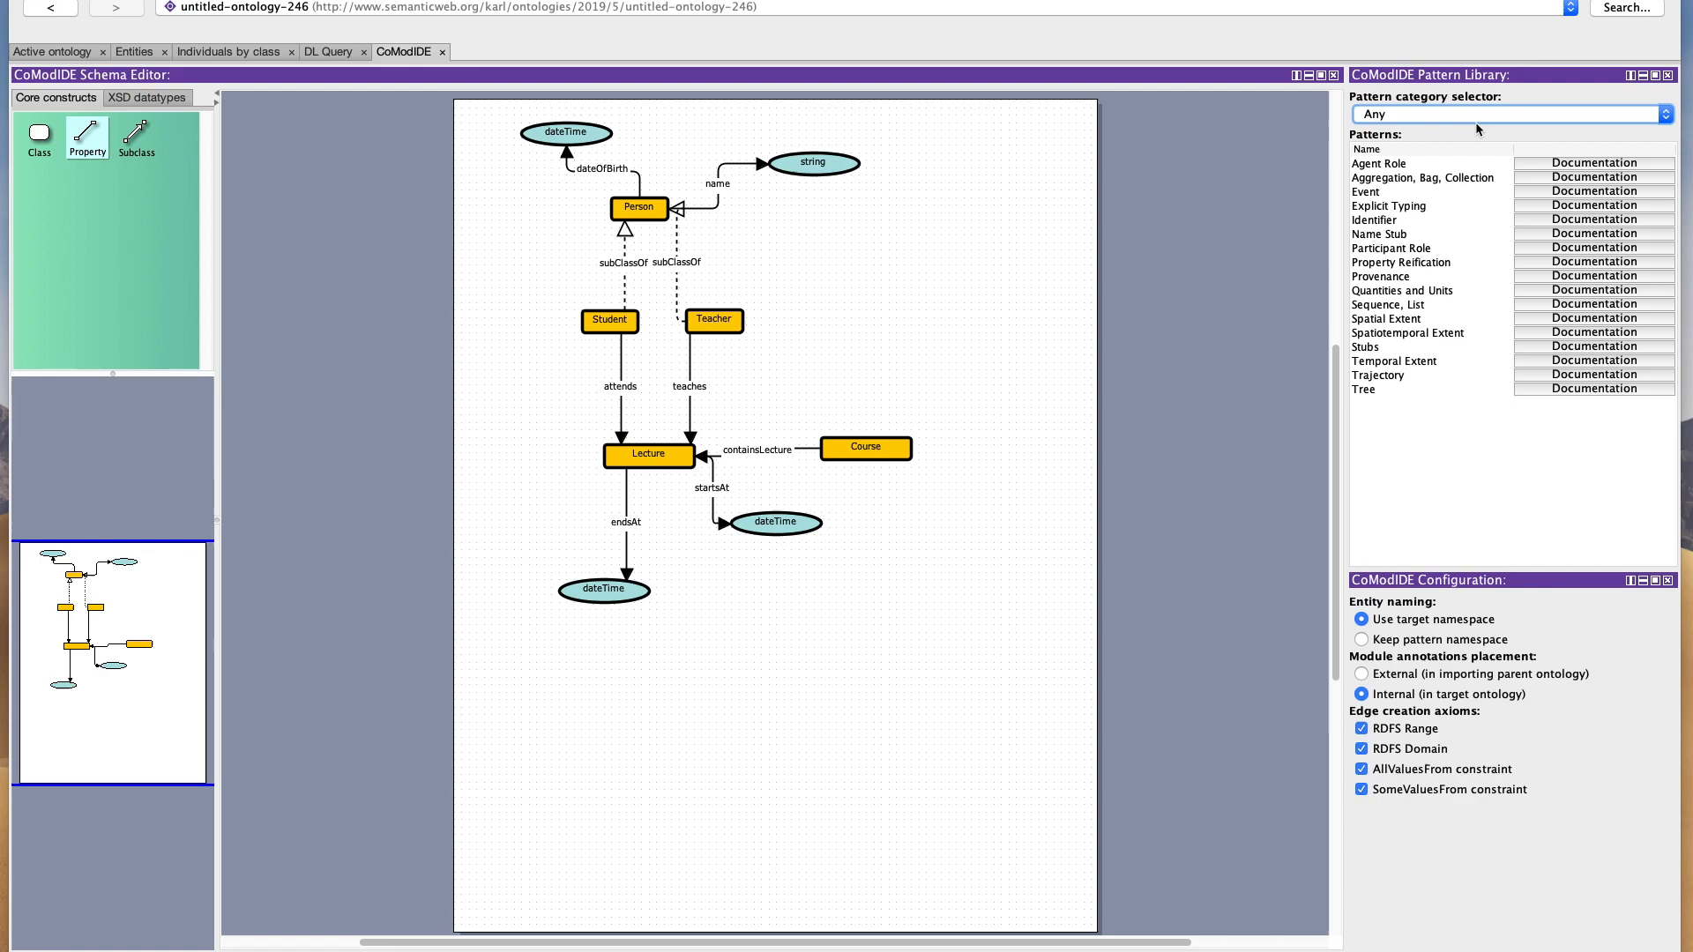
Read the documentation of the Explicit Typing pattern and close it.
{"action": "left_click", "coordinate": [1579, 206]}
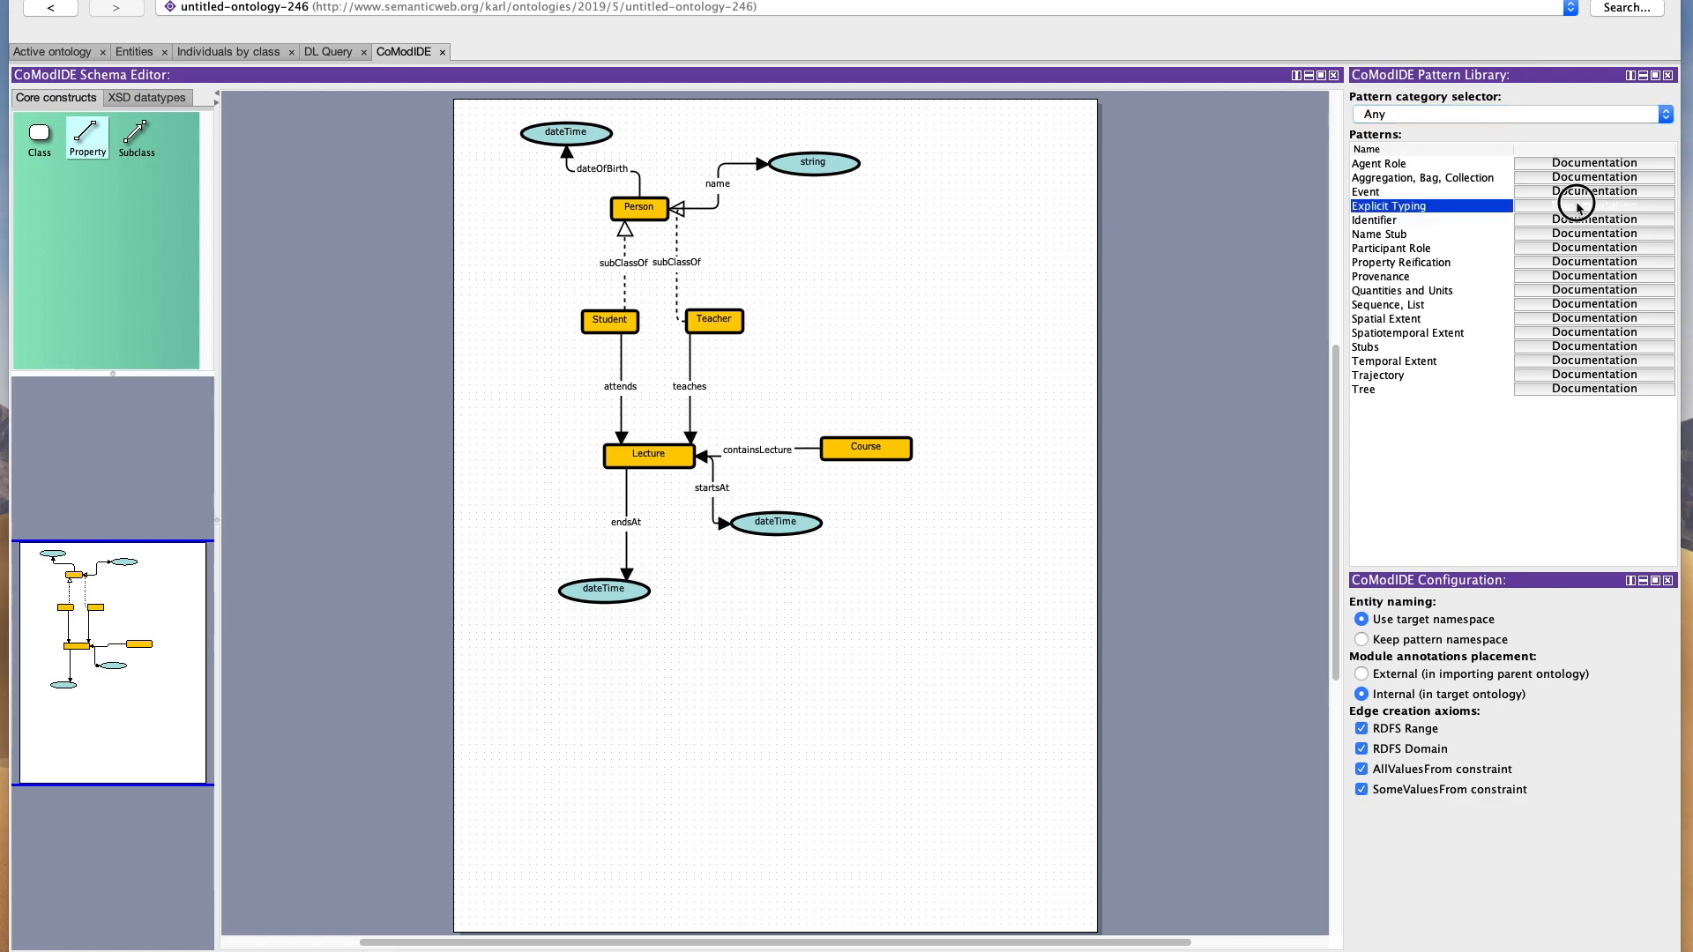
{"action": "left_click_drag", "start_coordinate": [1692, 26], "coordinate": [941, 91]}
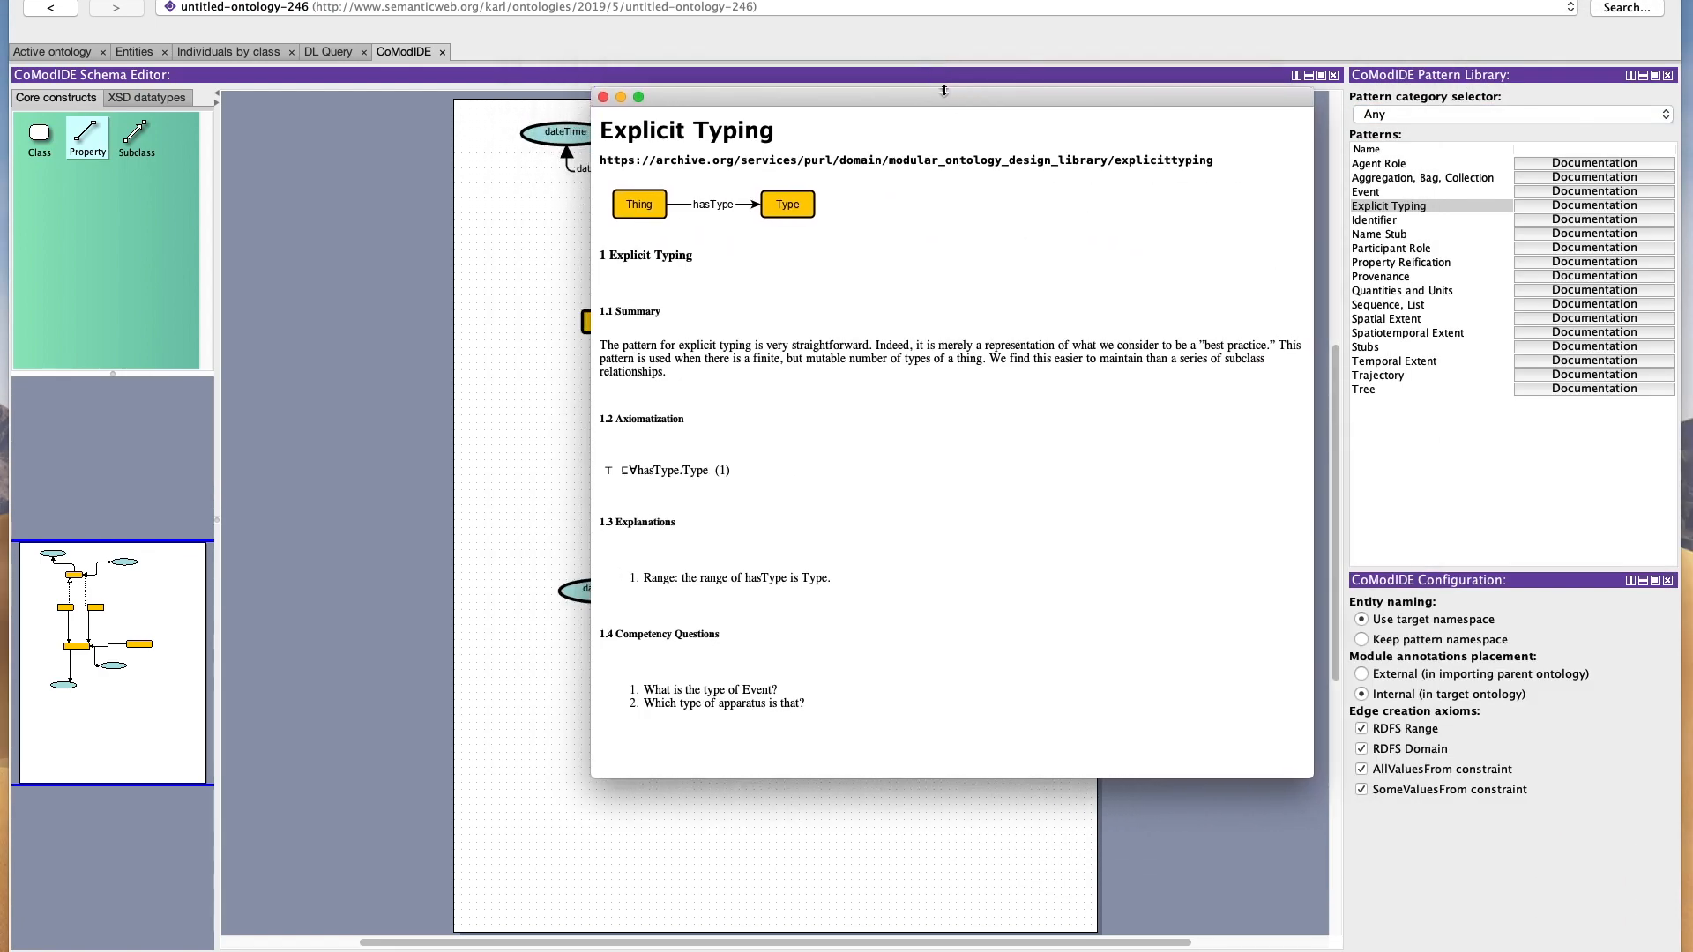
{"action": "left_click", "coordinate": [603, 98]}
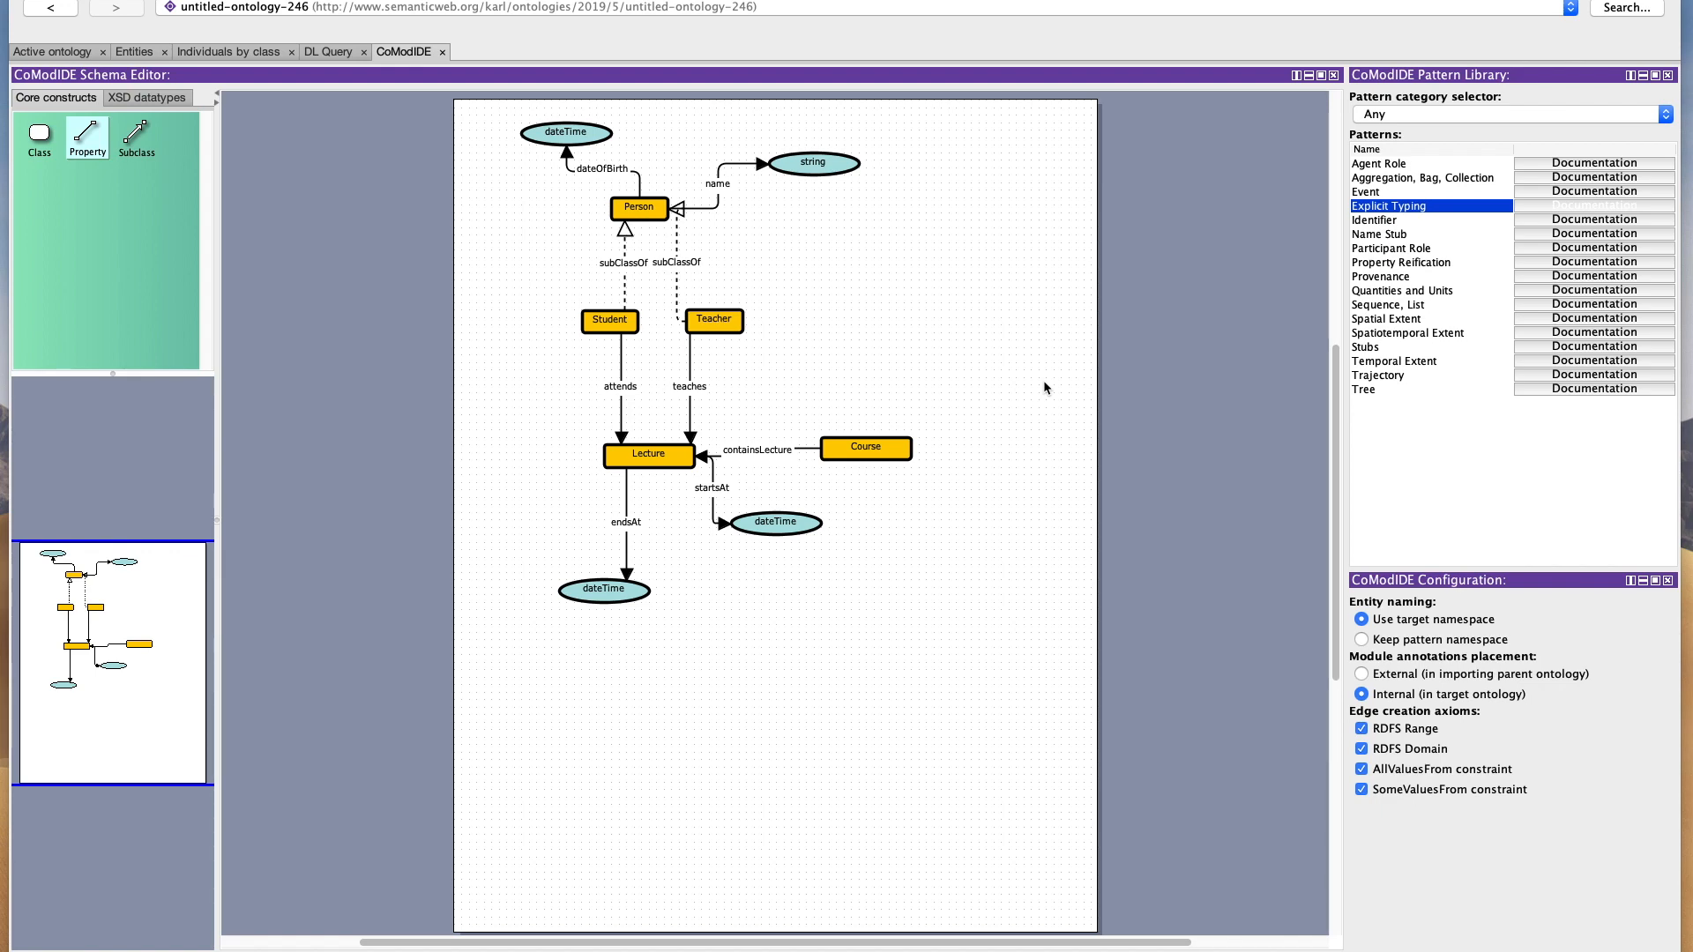
Insert the Participant Role pattern into the diagram below the Lecture classes.
{"action": "key", "text": "Down"}
{"action": "key", "text": "Down"}
{"action": "key", "text": "Down"}
{"action": "left_click", "coordinate": [1279, 300]}
{"action": "left_click_drag", "start_coordinate": [1279, 300], "coordinate": [698, 710]}
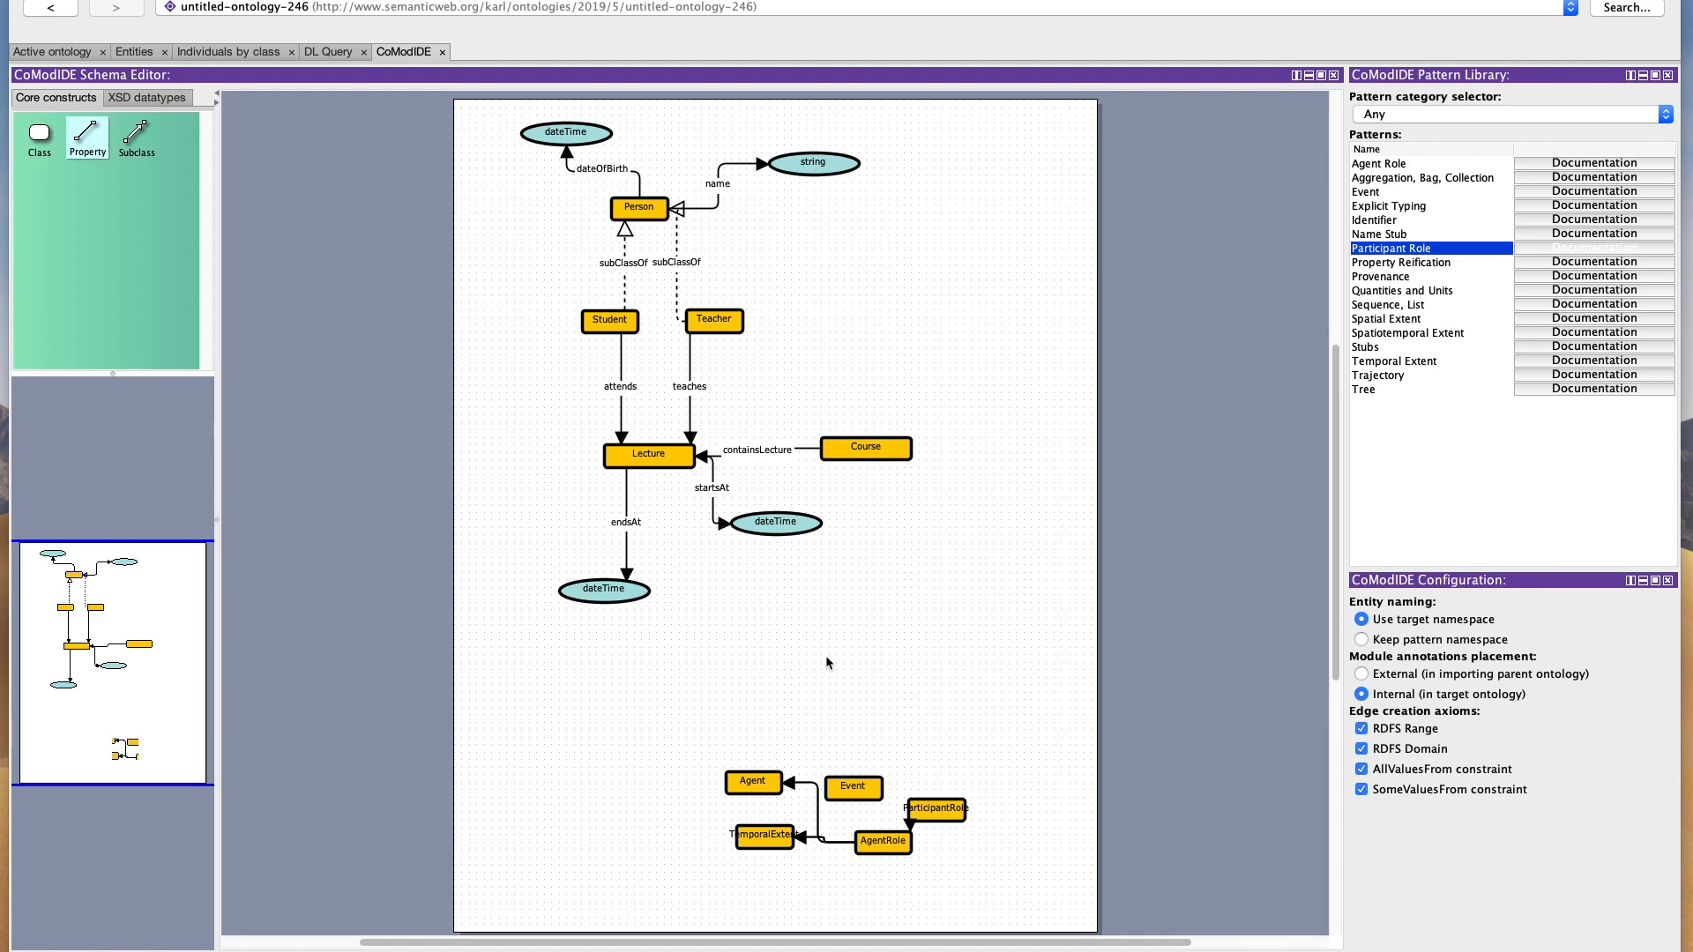
Spread out the inserted pattern by moving the Agent, Event, ParticipantRole and TemporalExtent classes apart around AgentRole.
{"action": "left_click", "coordinate": [776, 782]}
{"action": "left_click_drag", "start_coordinate": [776, 782], "coordinate": [736, 732]}
{"action": "left_click", "coordinate": [862, 794]}
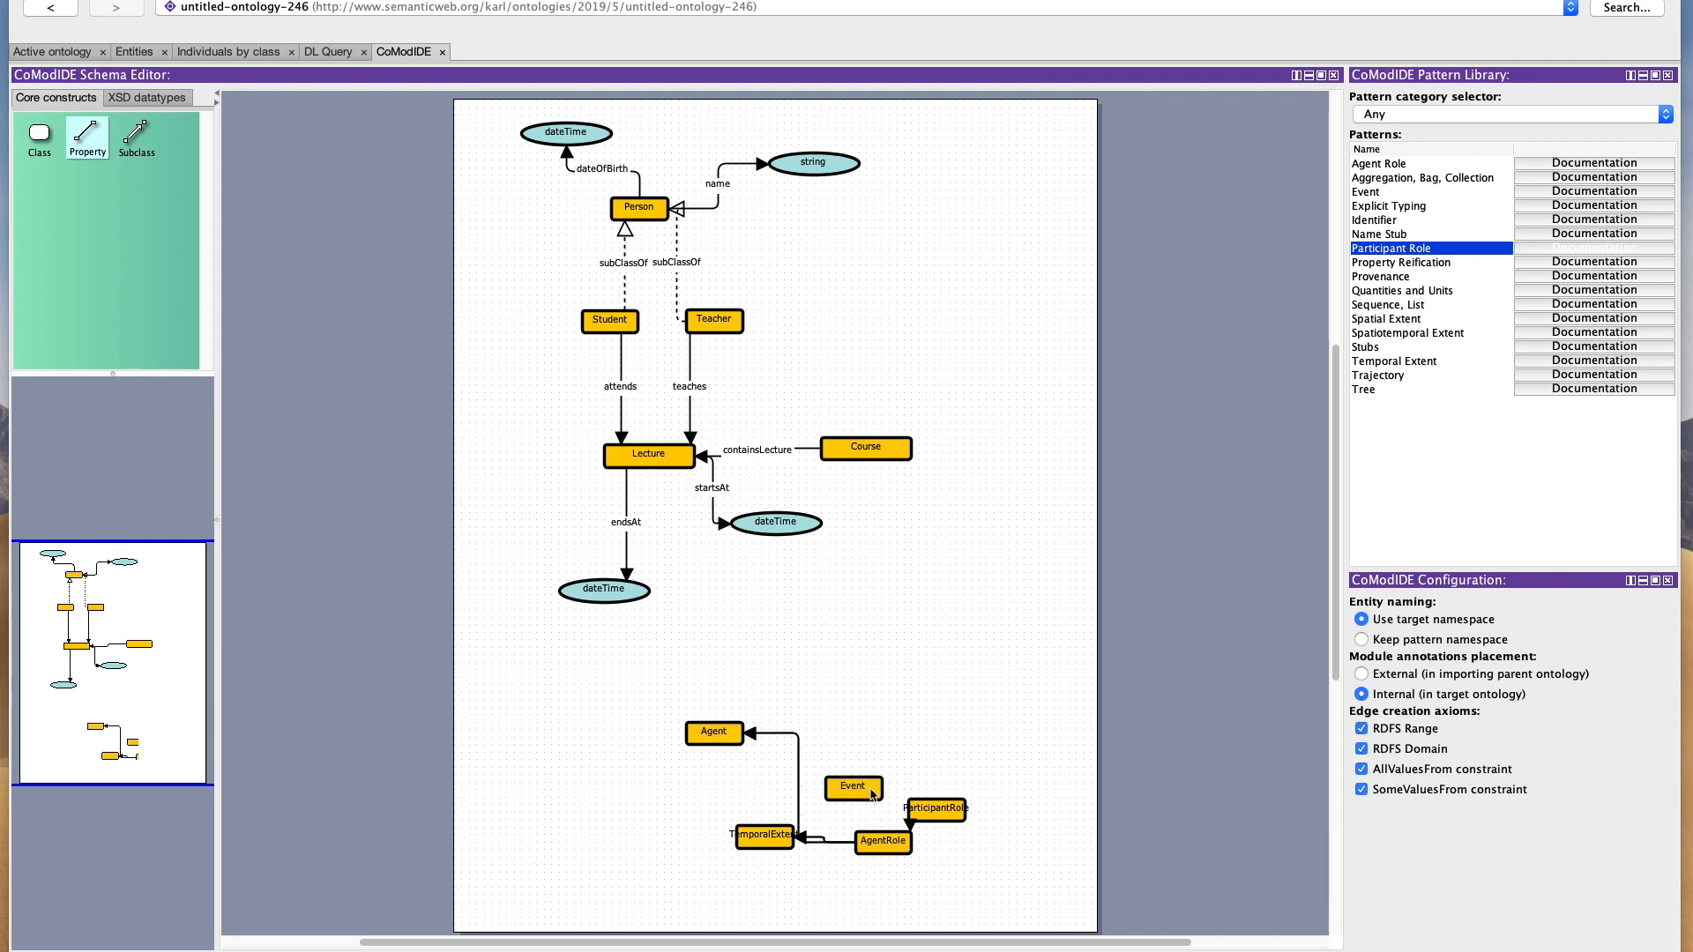
{"action": "left_click_drag", "start_coordinate": [862, 793], "coordinate": [903, 747]}
{"action": "left_click", "coordinate": [948, 816]}
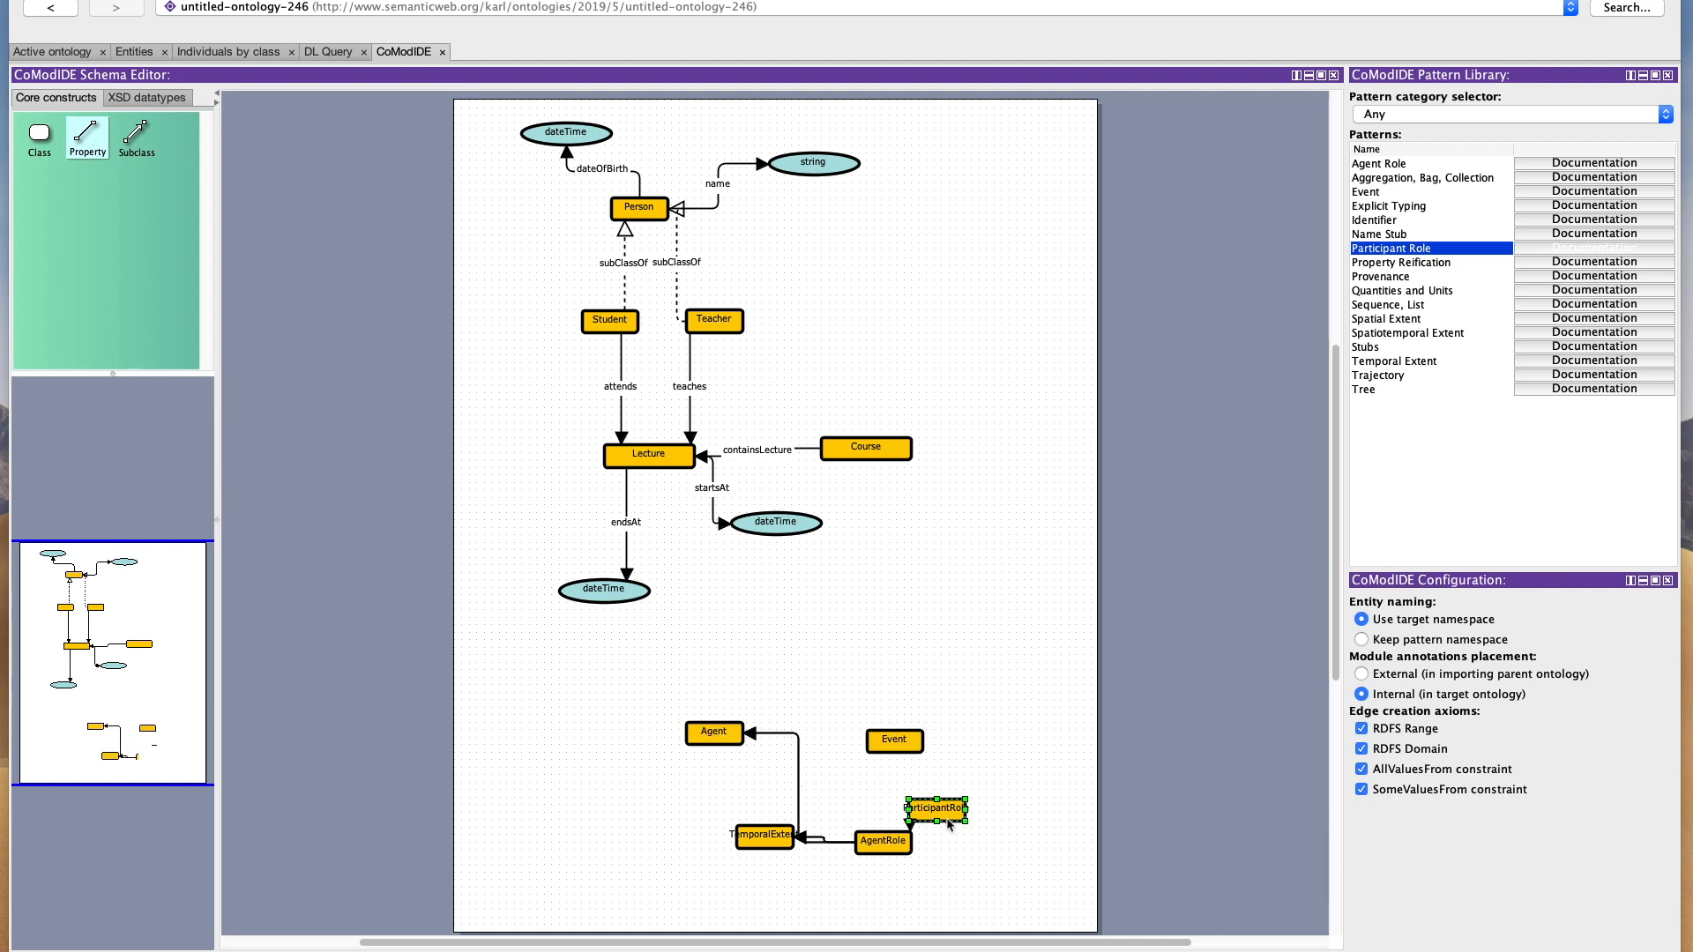
{"action": "left_click_drag", "start_coordinate": [948, 816], "coordinate": [989, 776]}
{"action": "left_click_drag", "start_coordinate": [766, 843], "coordinate": [695, 855]}
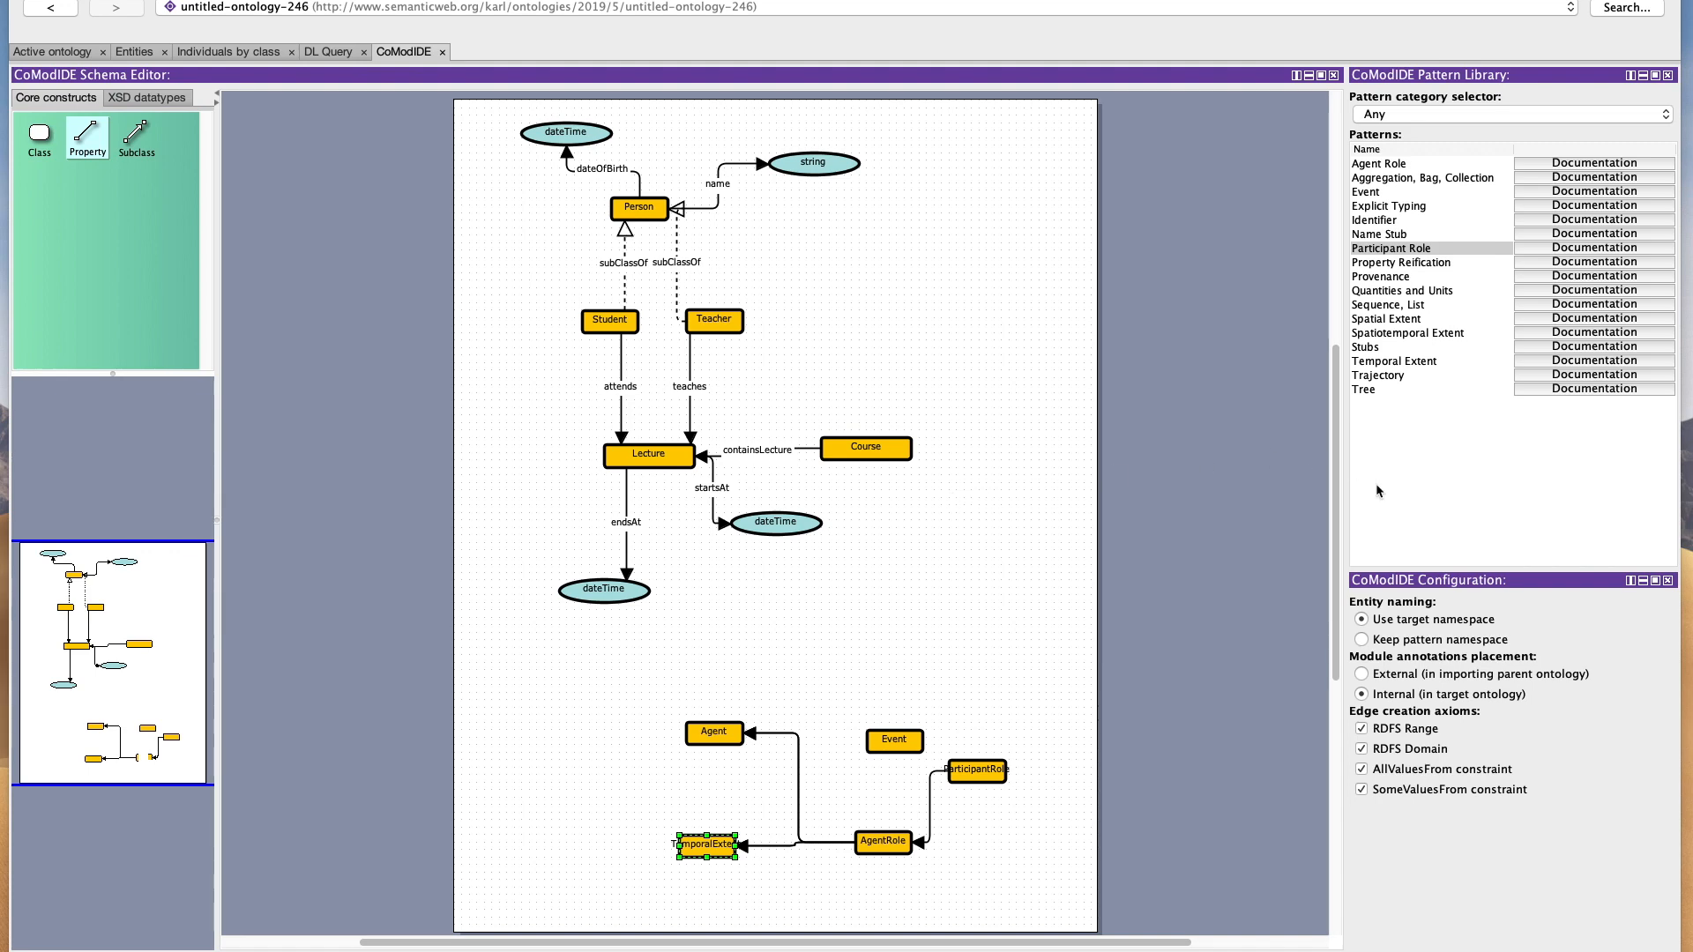
{"action": "left_click", "coordinate": [1428, 827]}
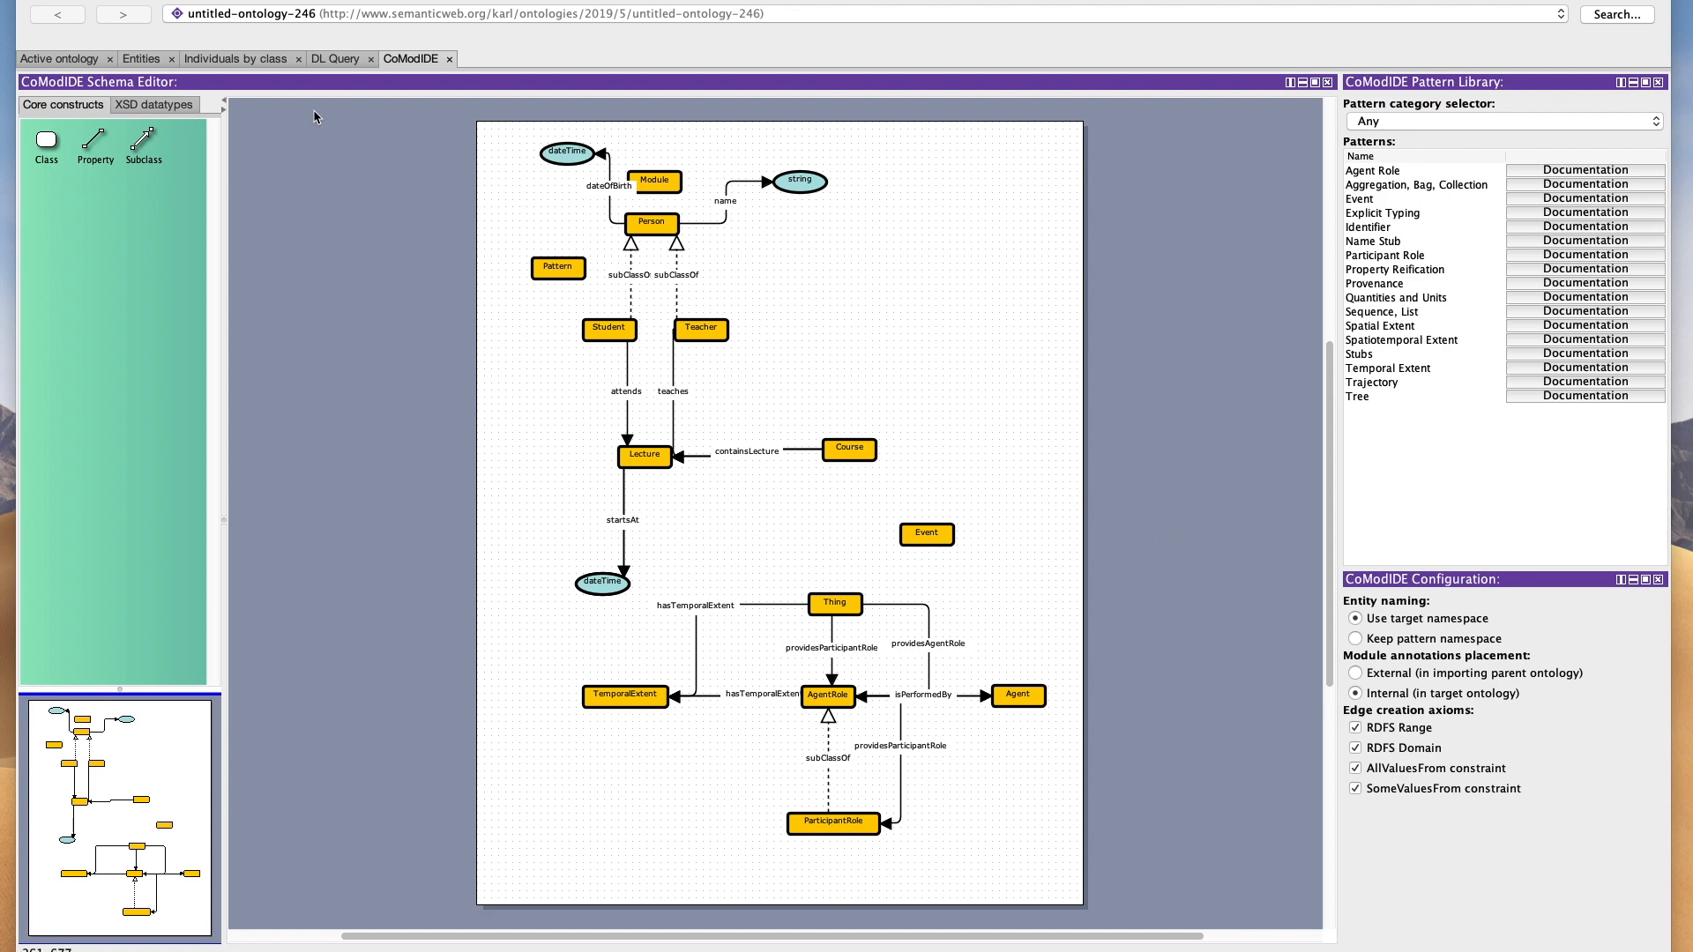
Expand the class hierarchy in the individuals view and examine the instances of Module and Pattern, including the participantrole individual's annotations.
{"action": "left_click", "coordinate": [235, 65]}
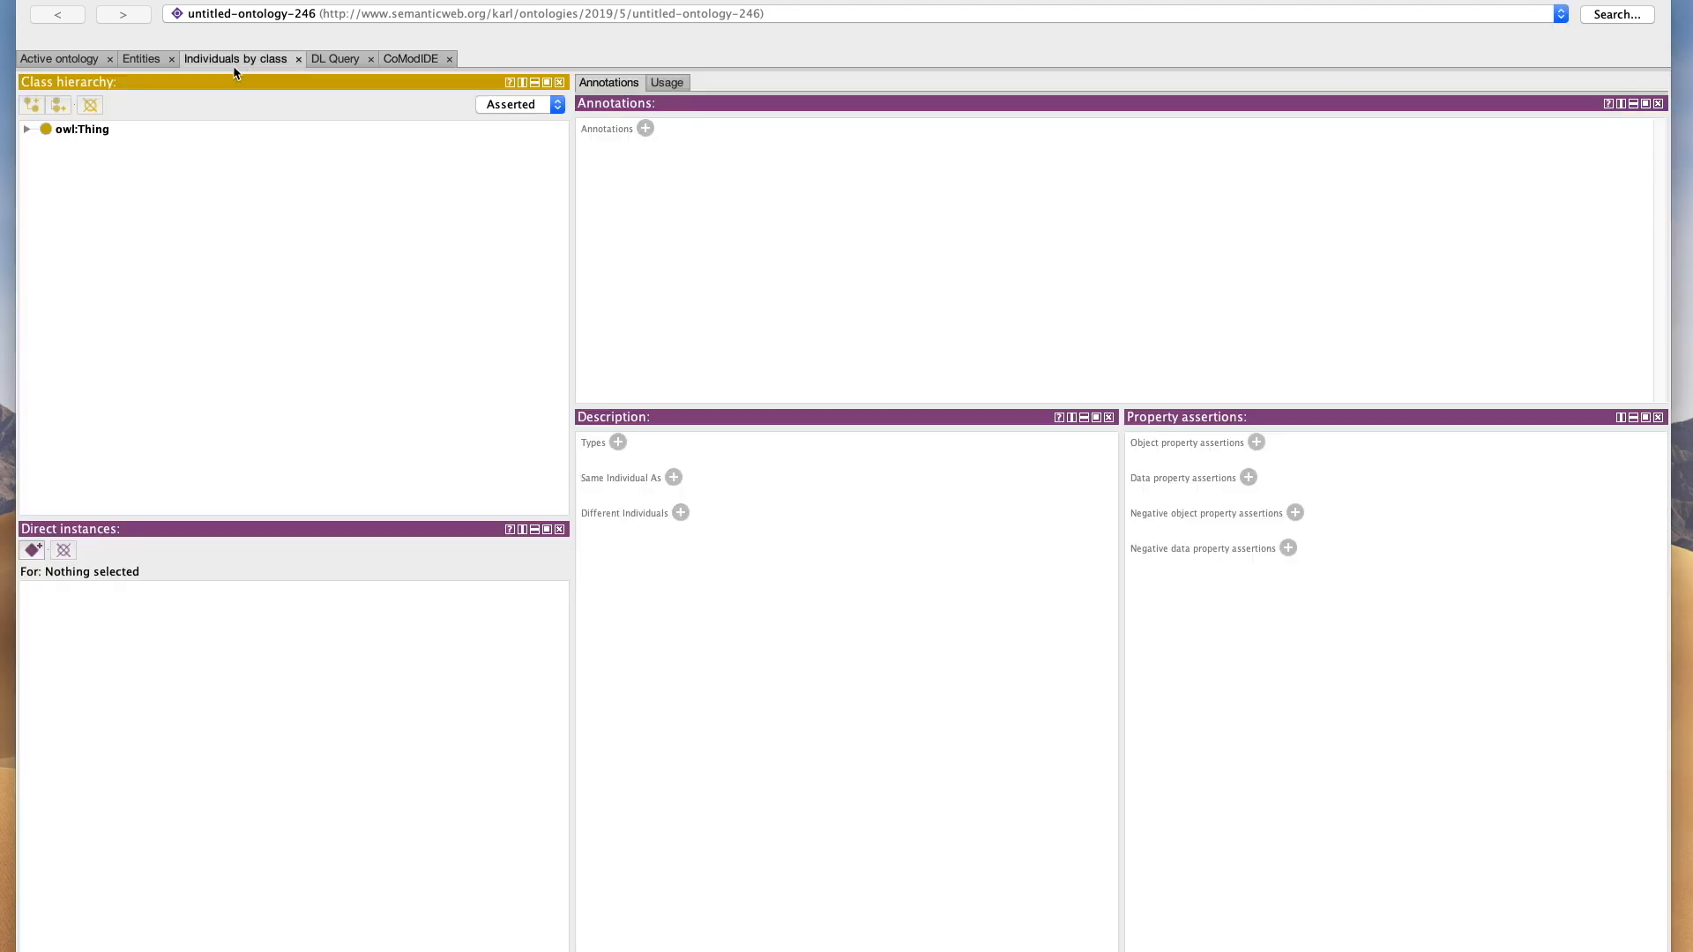
{"action": "left_click", "coordinate": [27, 130]}
{"action": "left_click", "coordinate": [45, 157]}
{"action": "left_click", "coordinate": [45, 256]}
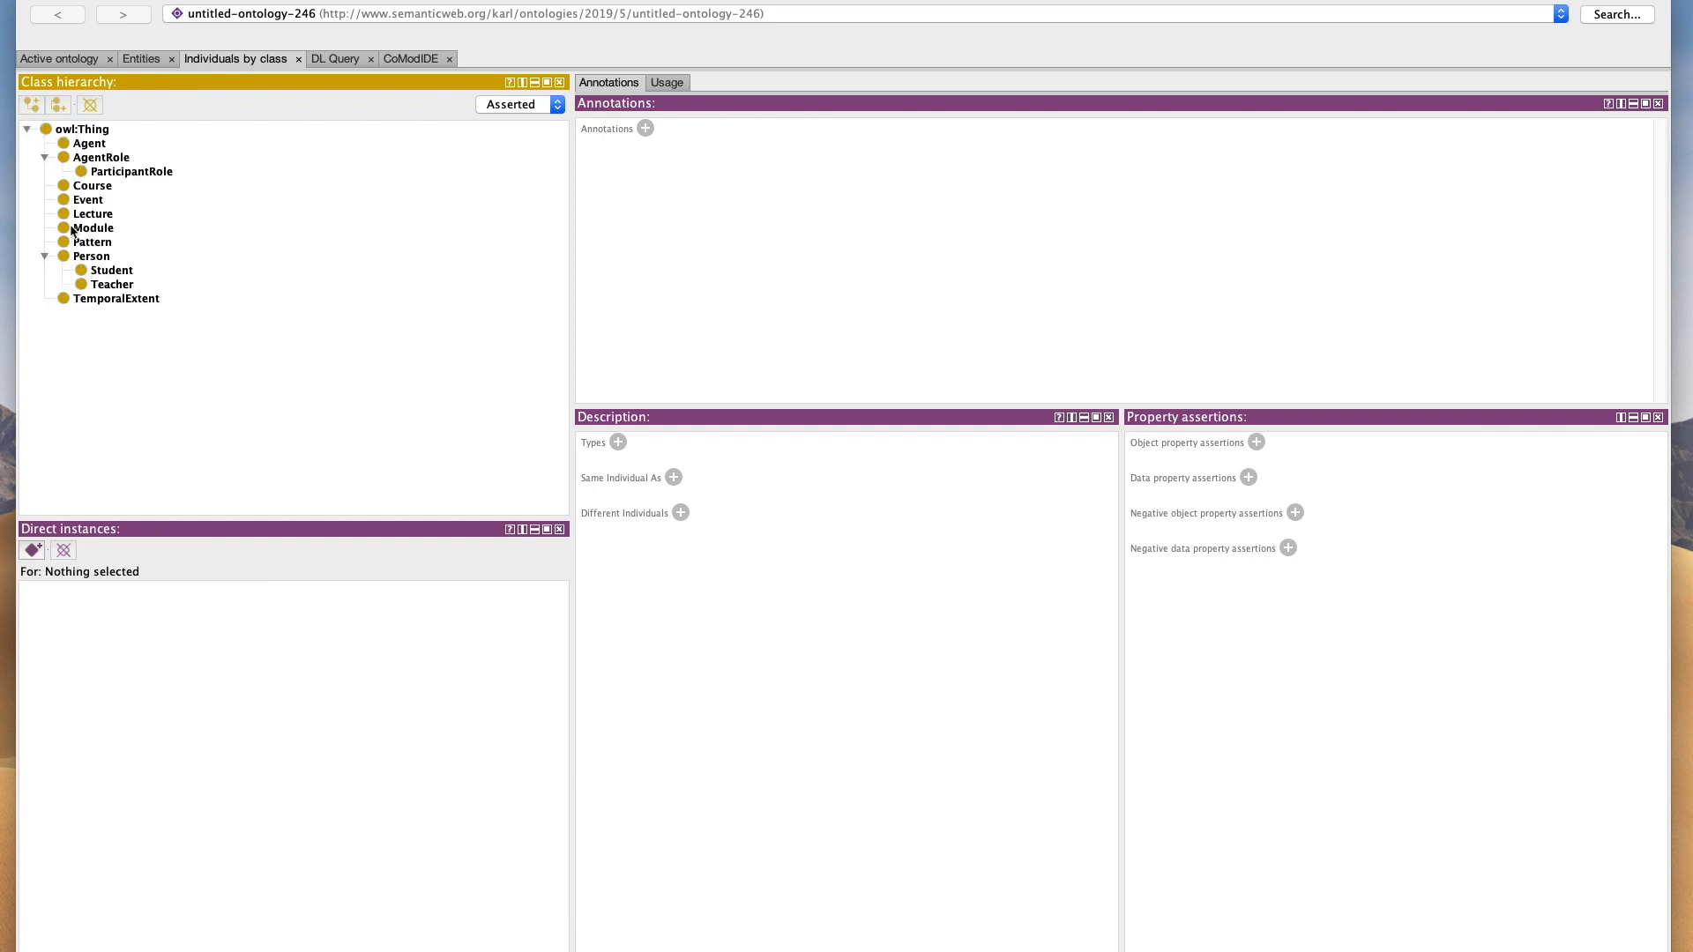
{"action": "left_click", "coordinate": [81, 229]}
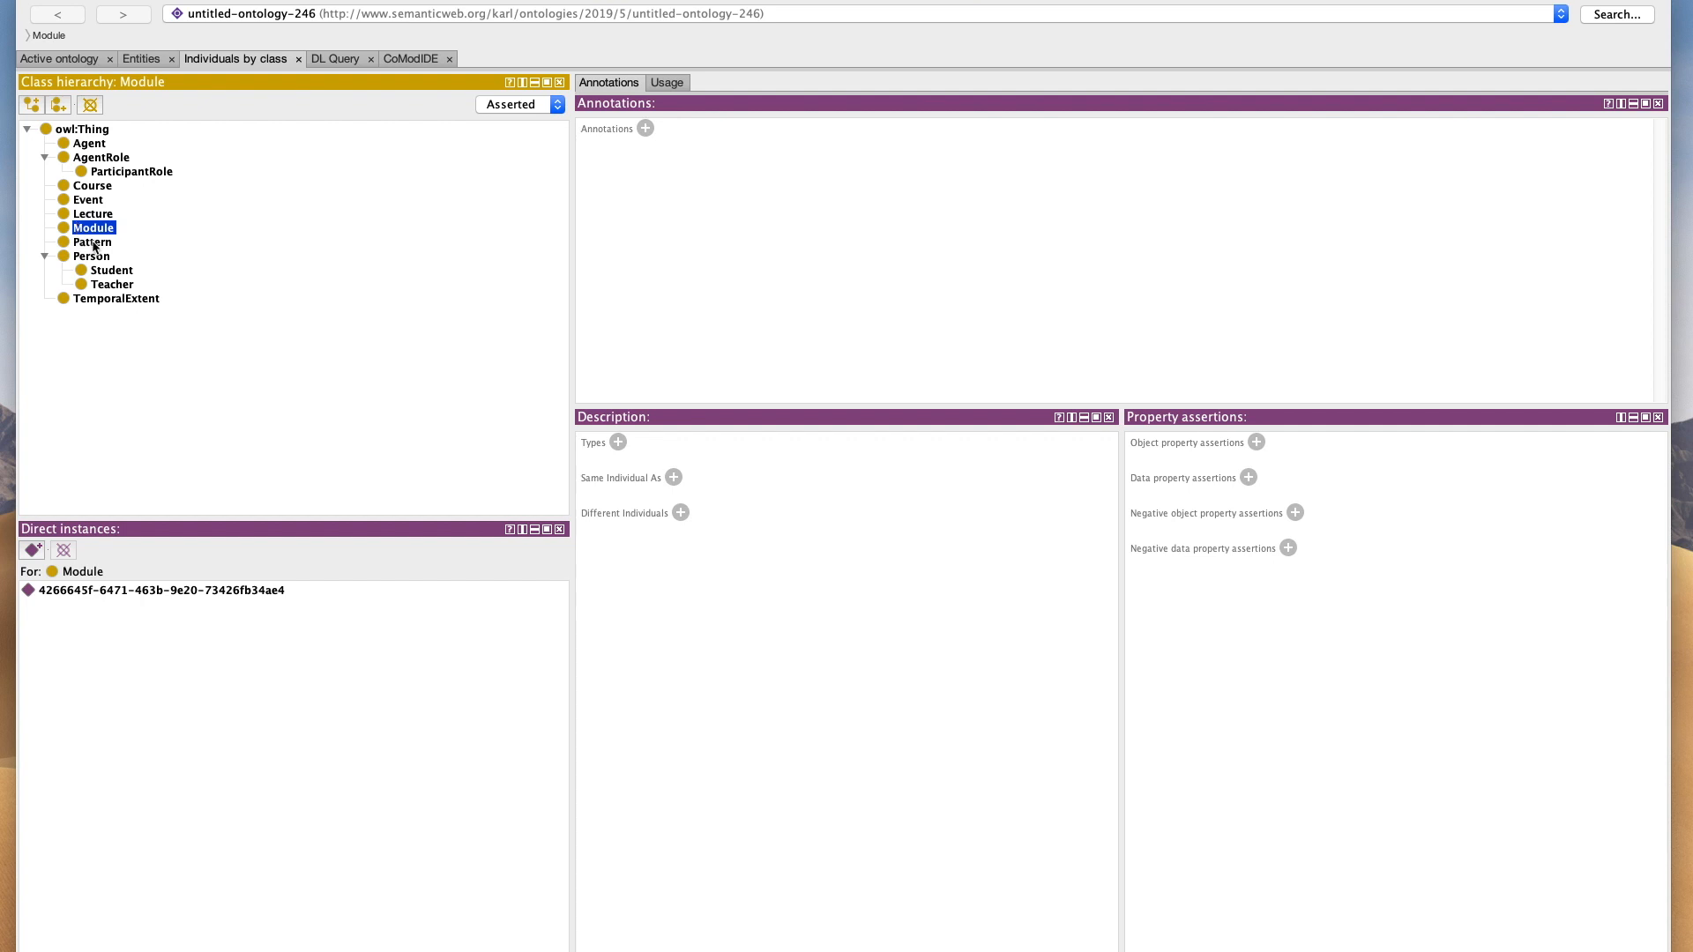
{"action": "left_click", "coordinate": [93, 244]}
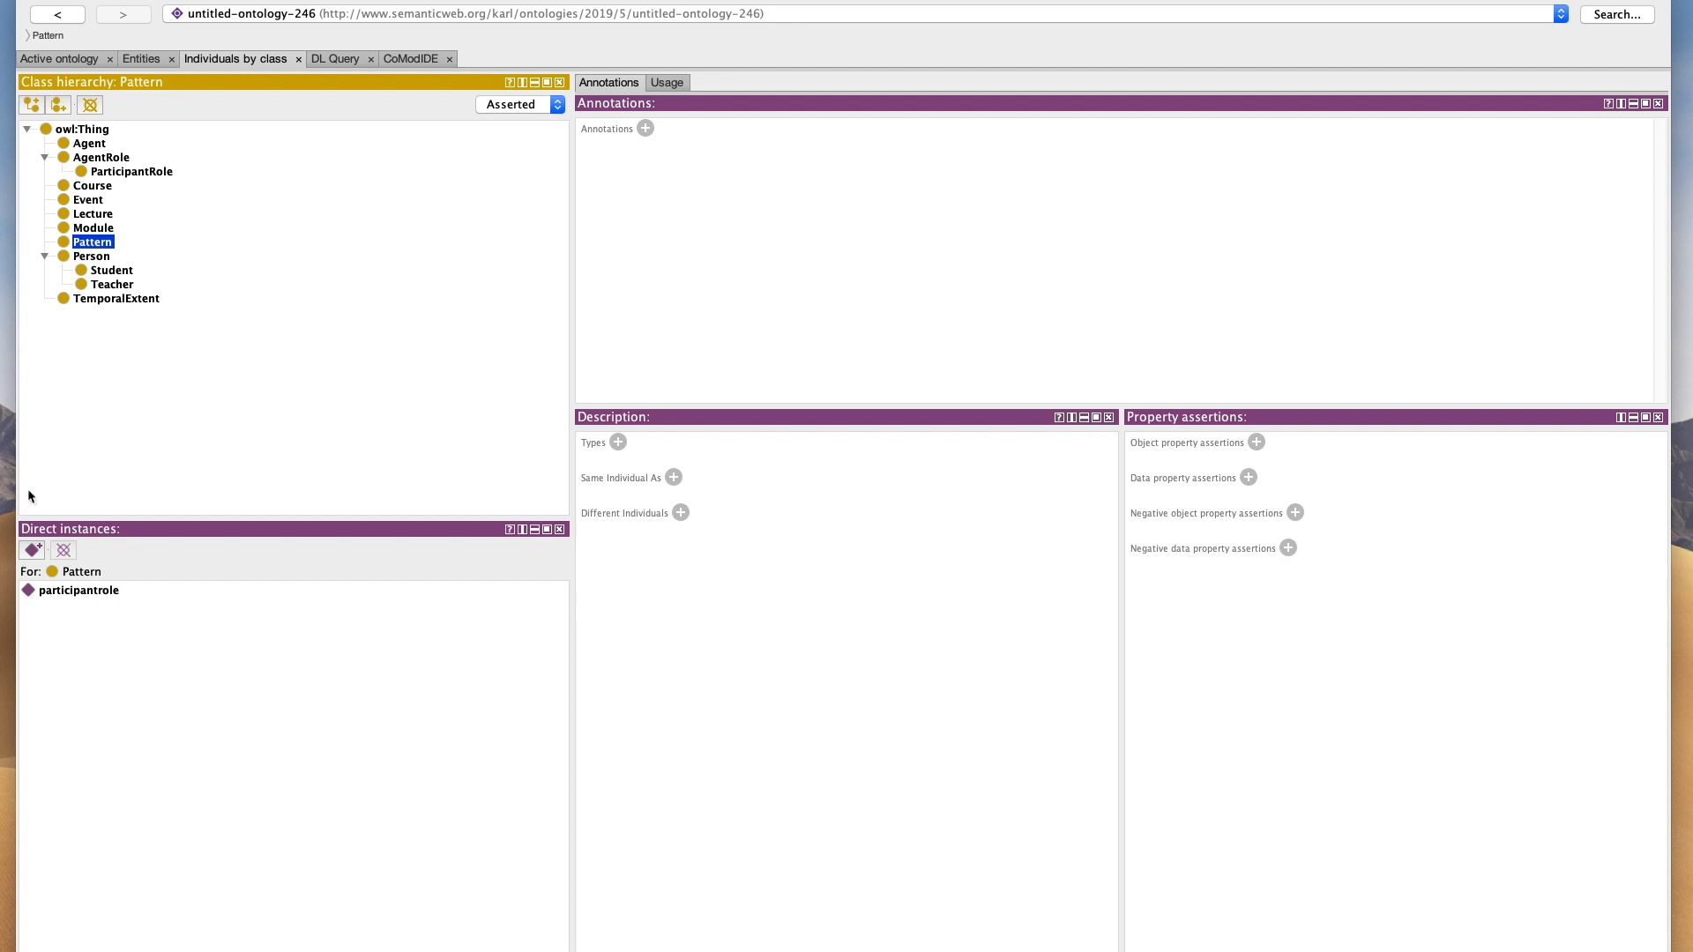
{"action": "left_click", "coordinate": [96, 592]}
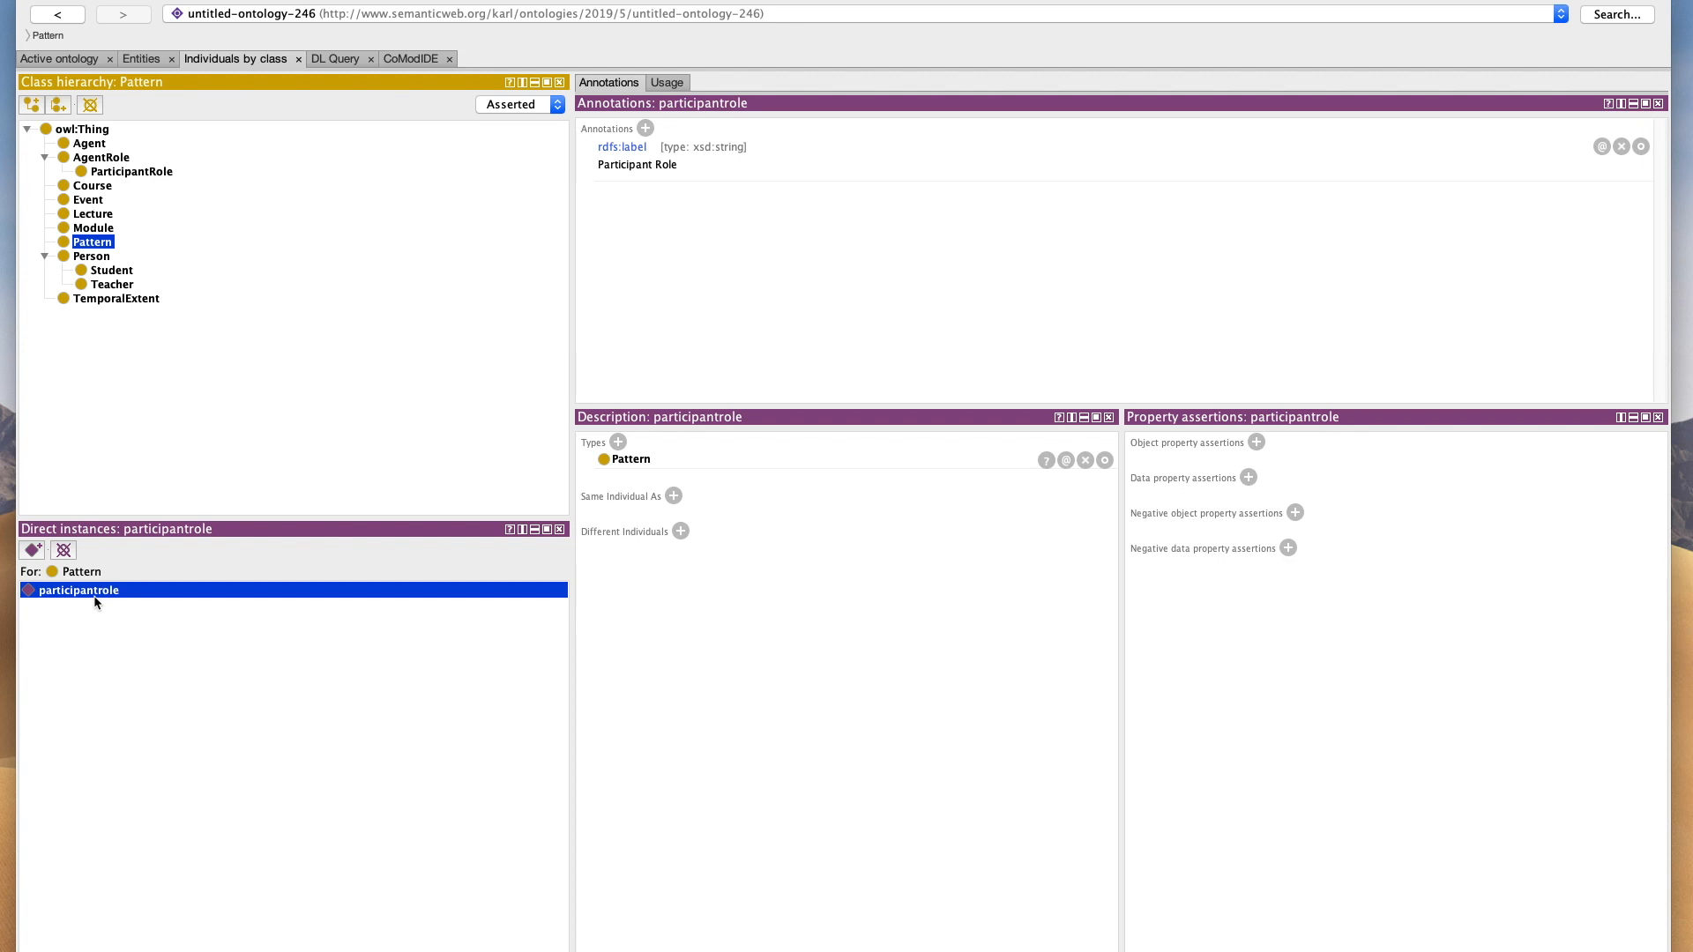
Examine the annotations and usage of the individual listed under the Module class.
{"action": "left_click", "coordinate": [84, 230]}
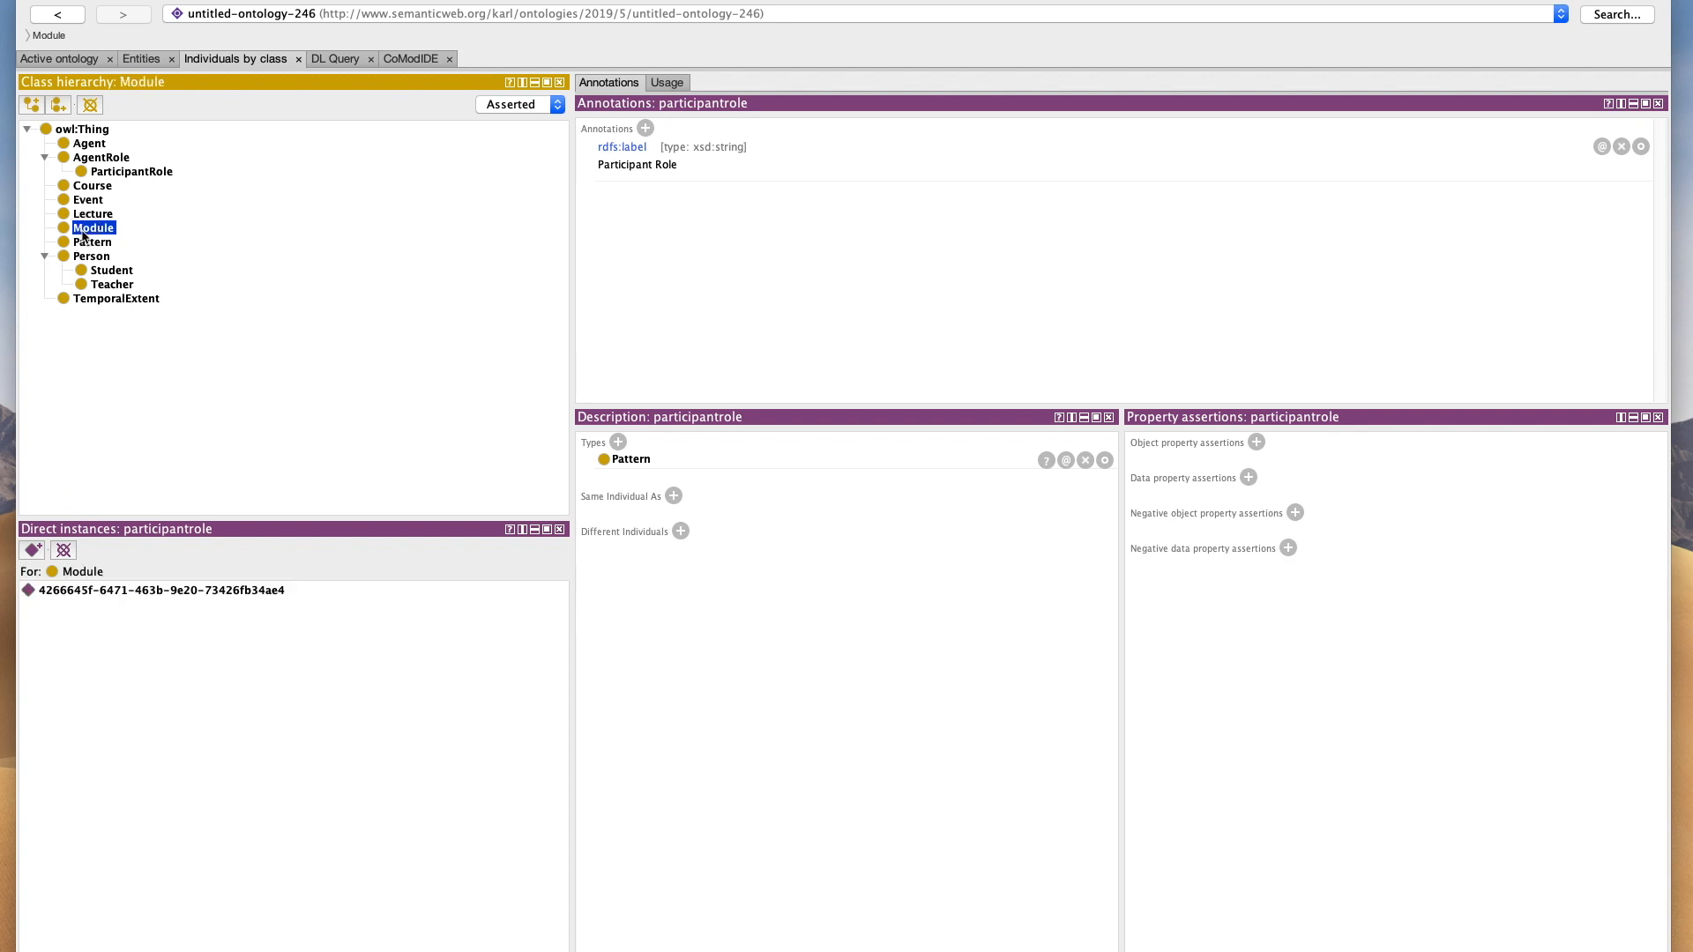
{"action": "left_click", "coordinate": [116, 592]}
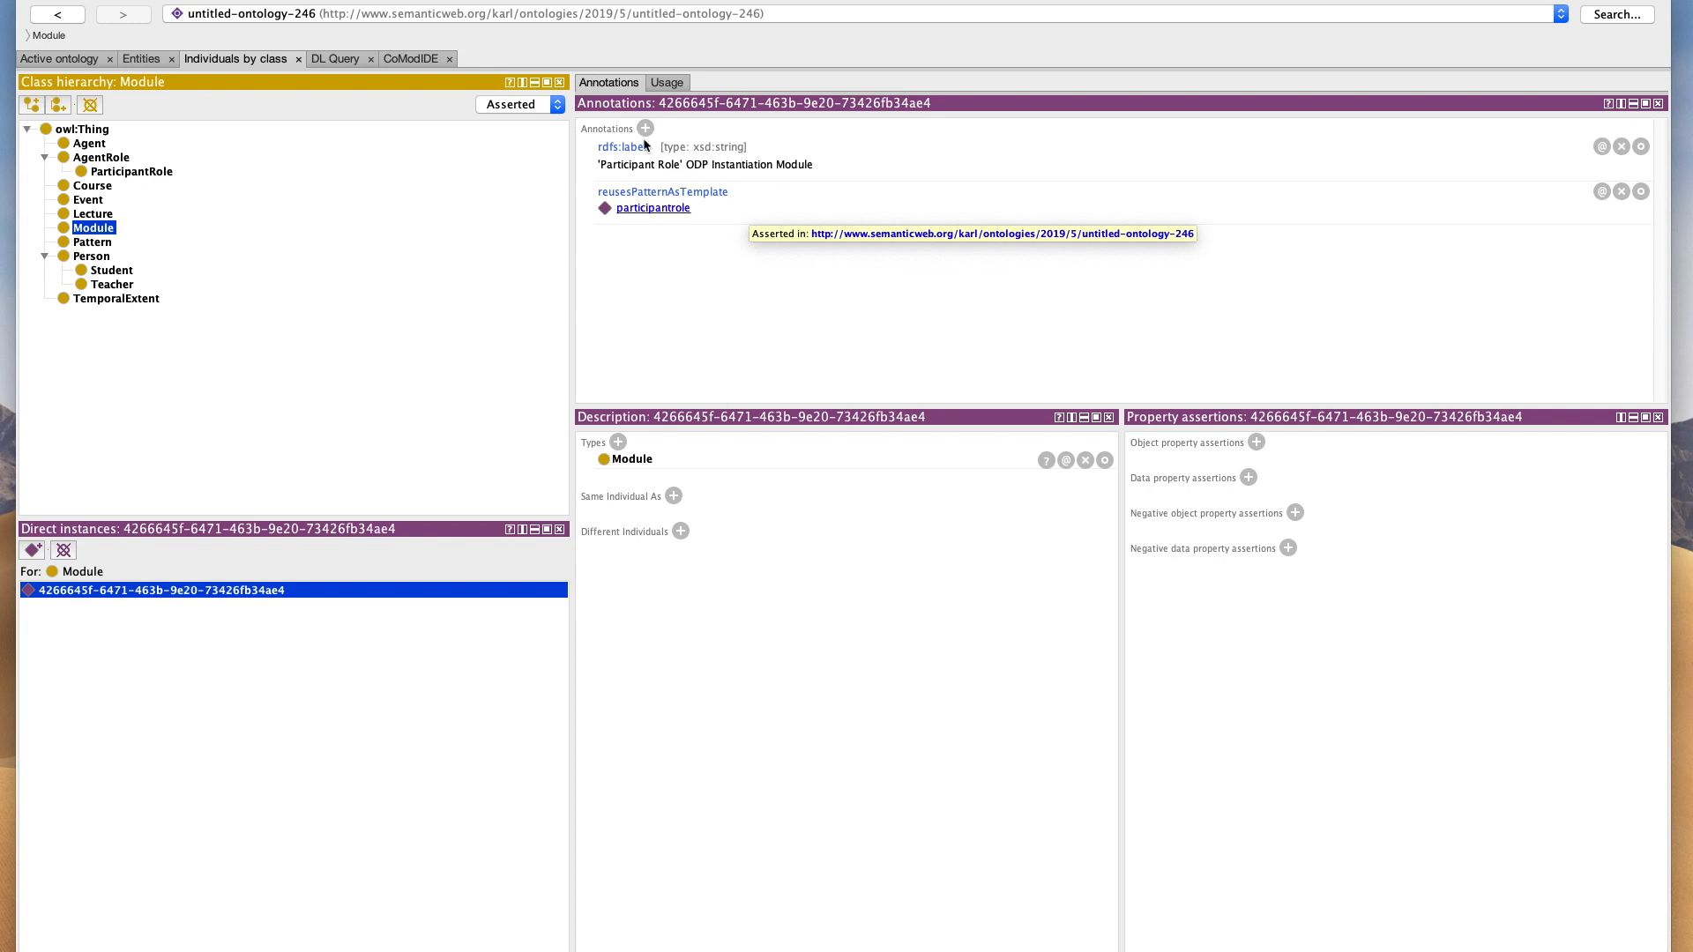
{"action": "left_click", "coordinate": [667, 84]}
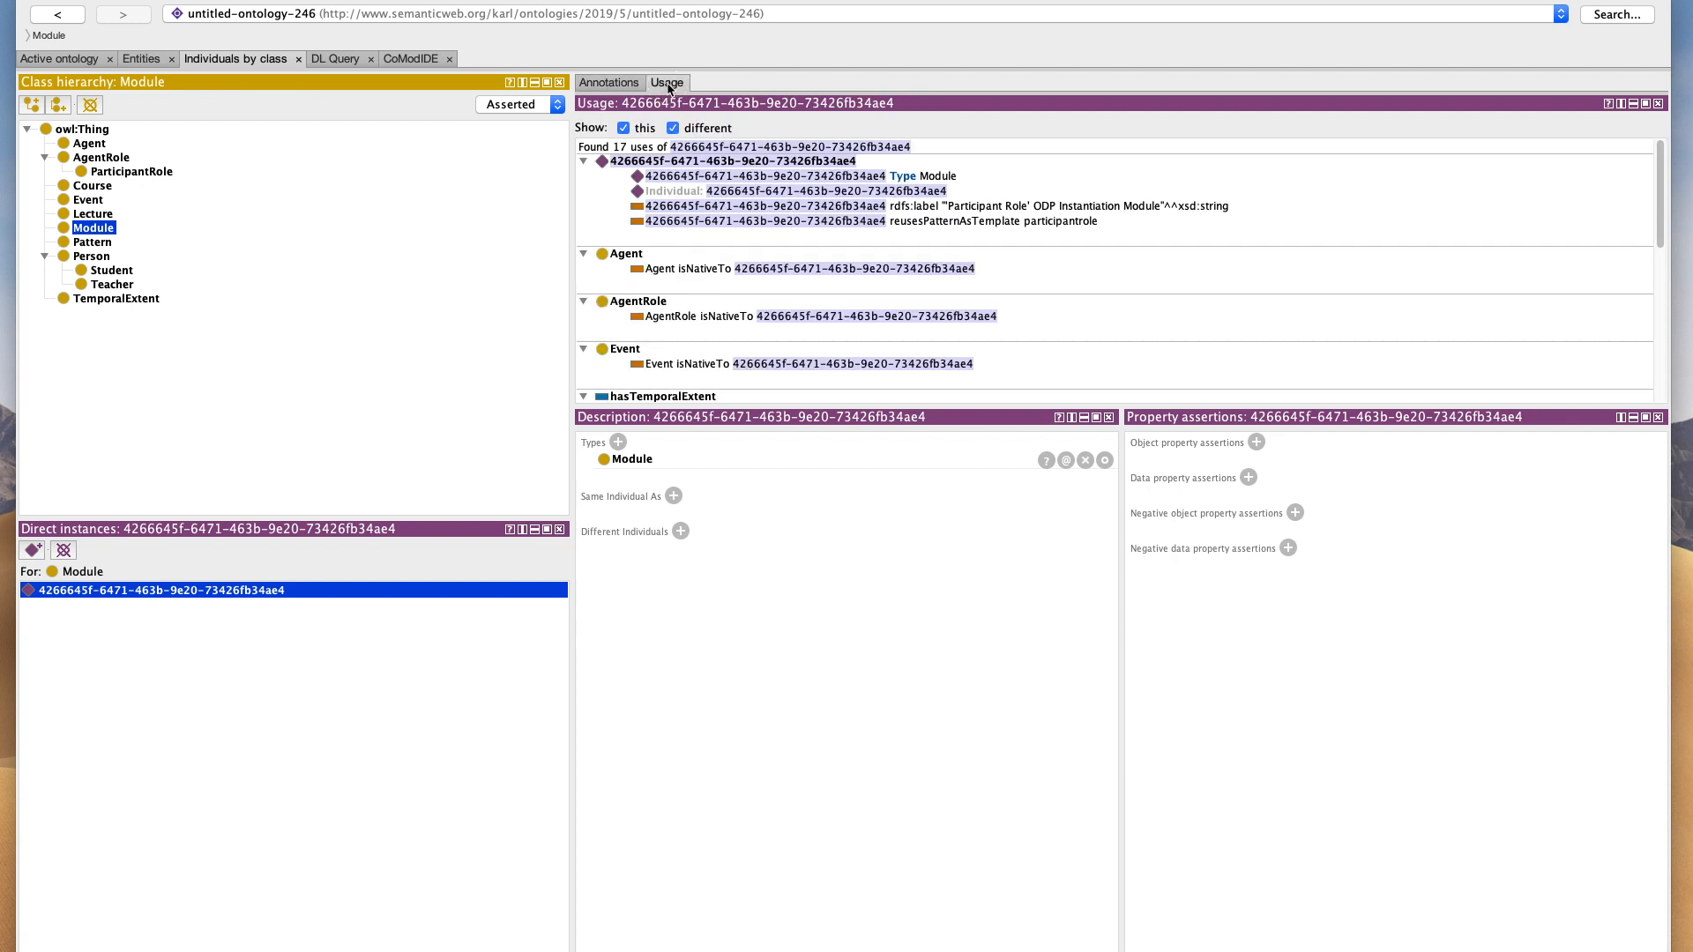
{"action": "scroll", "coordinate": [804, 268], "scroll_direction": "down", "scroll_amount": 3}
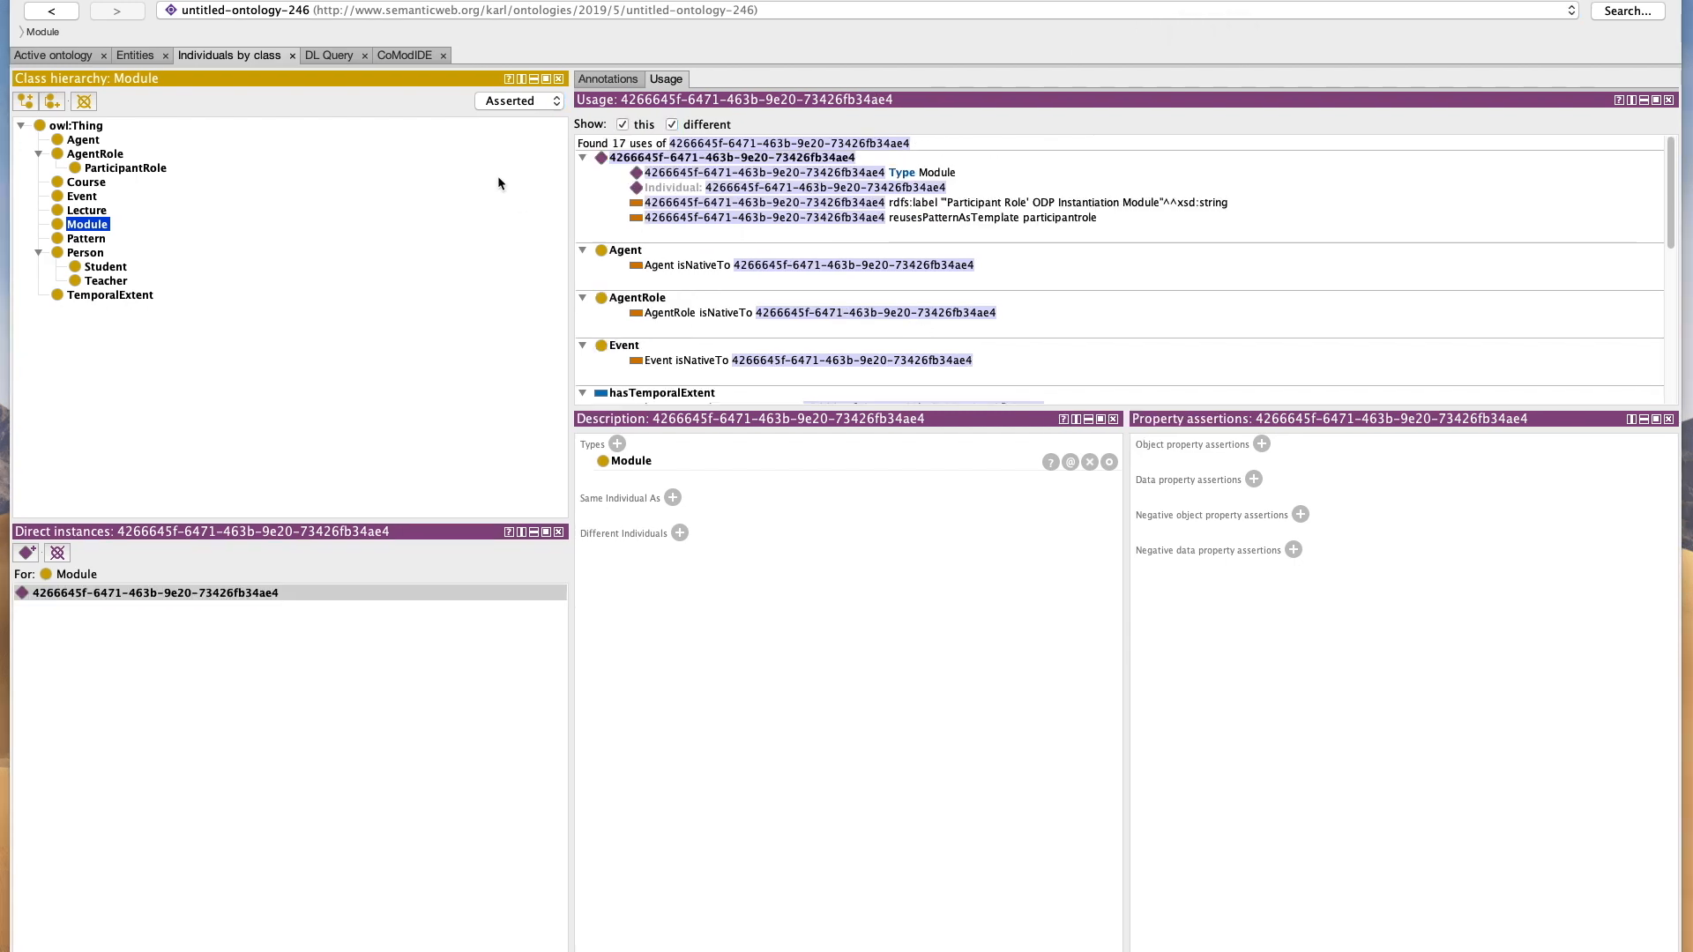
Return to the schema diagram and draw a subclass relation from Lecture to Event.
{"action": "left_click", "coordinate": [398, 55]}
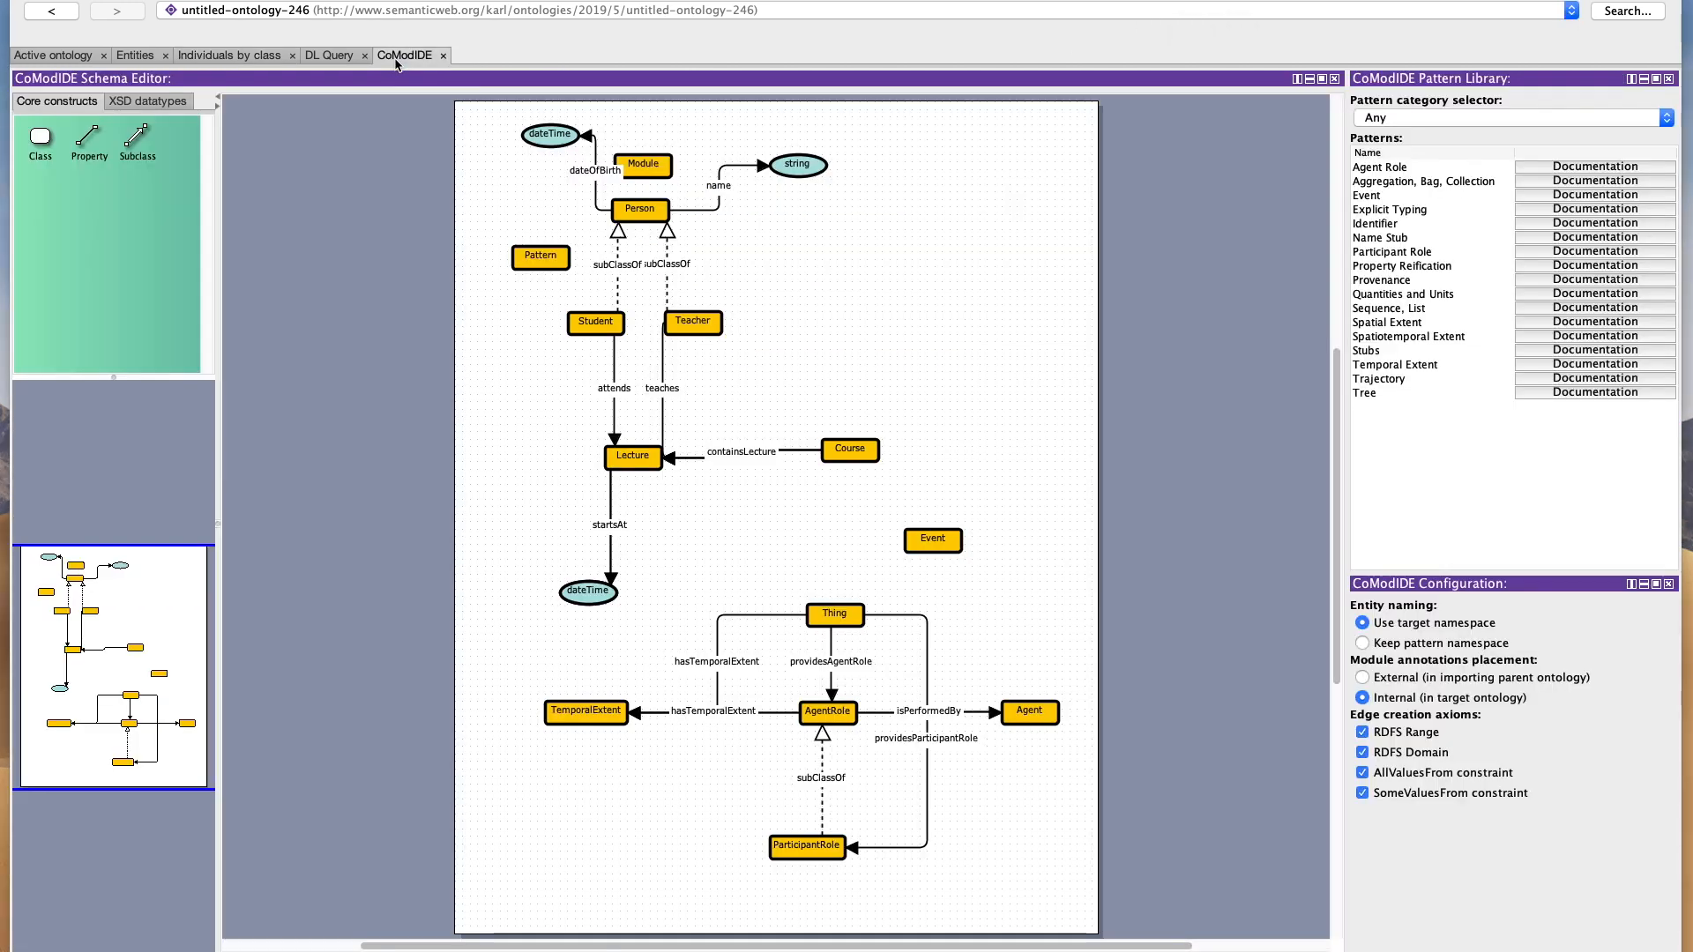
{"action": "left_click", "coordinate": [139, 143]}
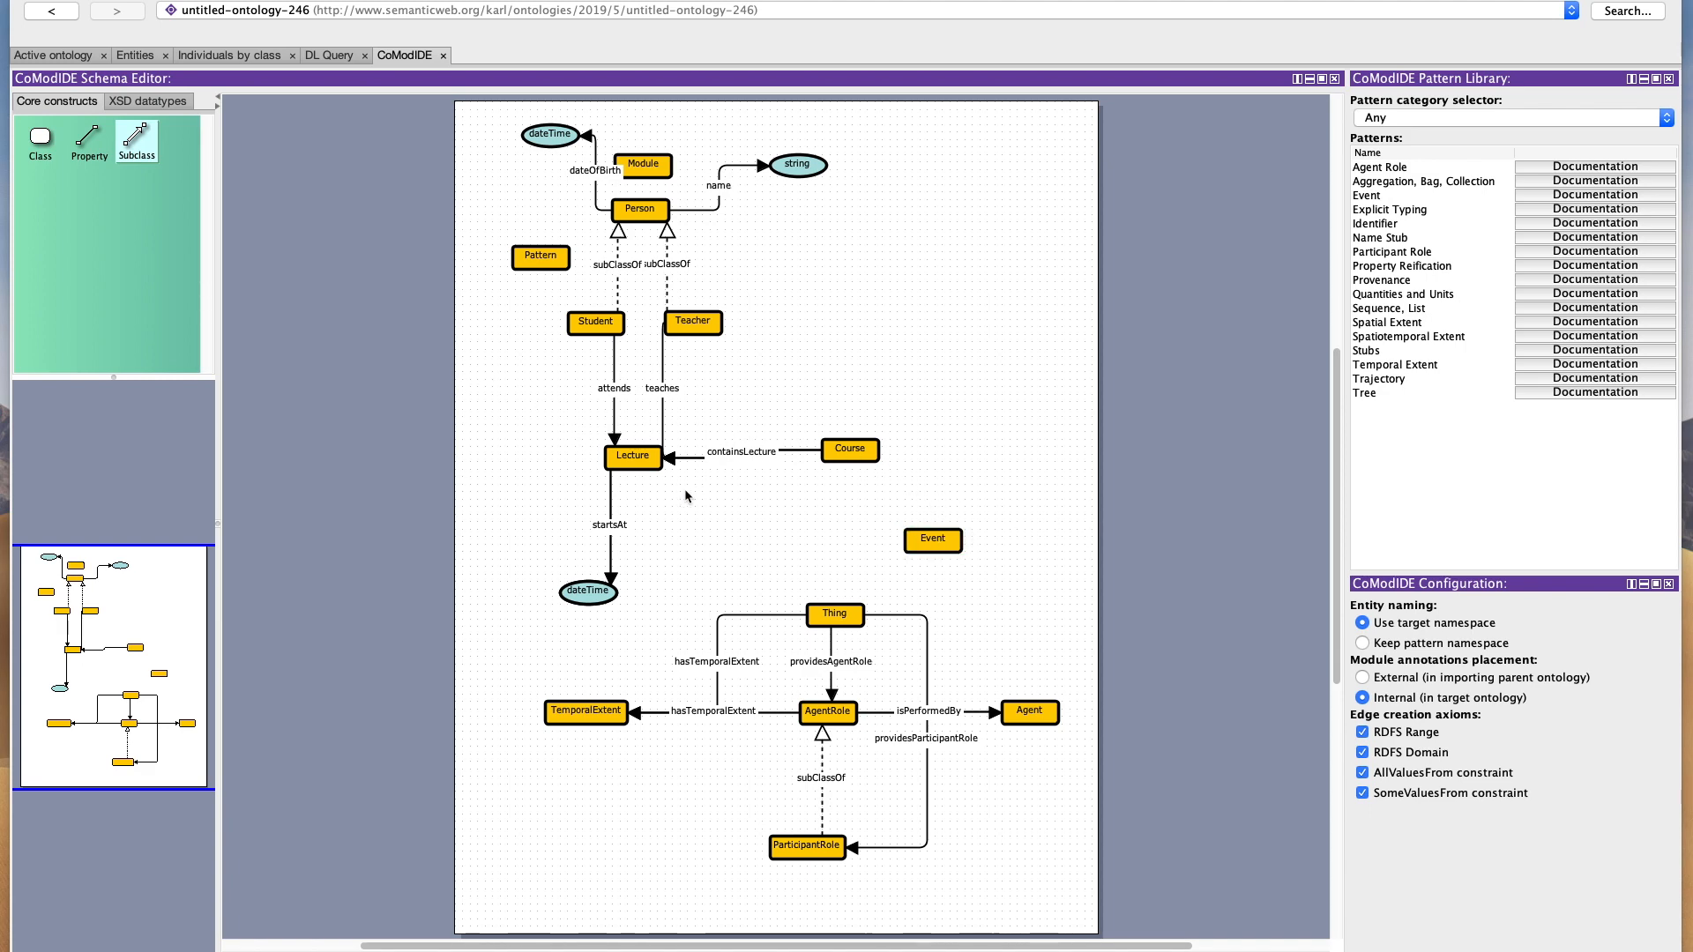
{"action": "left_click_drag", "start_coordinate": [644, 462], "coordinate": [935, 547]}
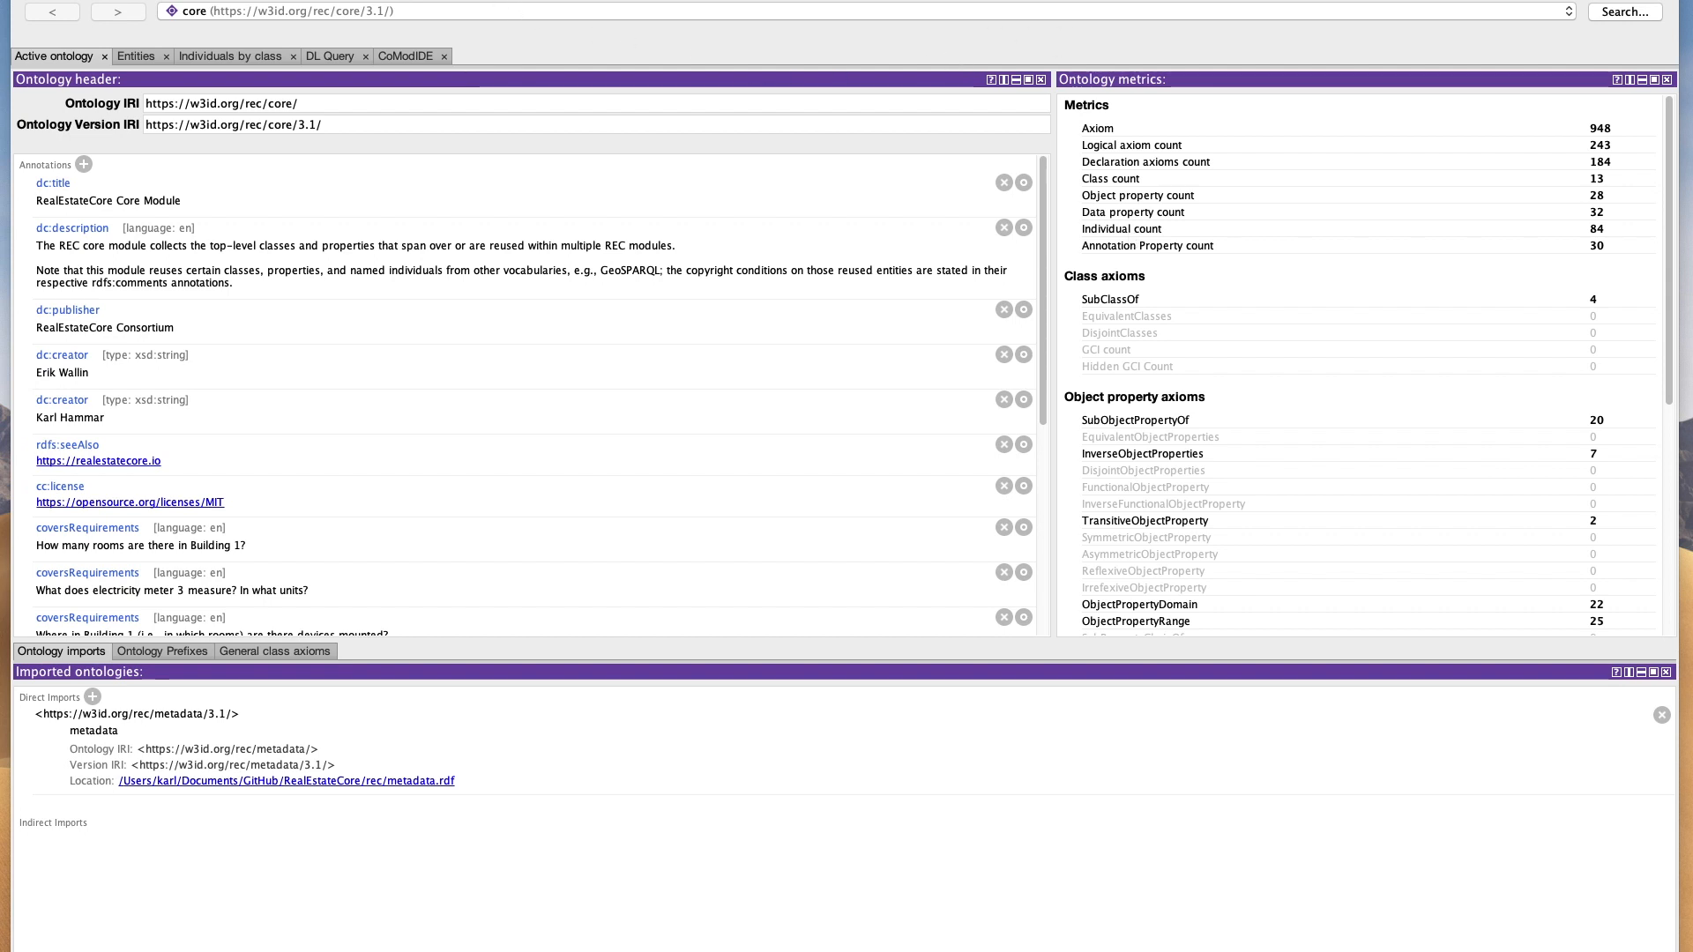
View the schema diagrams of the RealEstateCore core ontology and the FOAF ontology.
{"action": "left_click", "coordinate": [406, 55]}
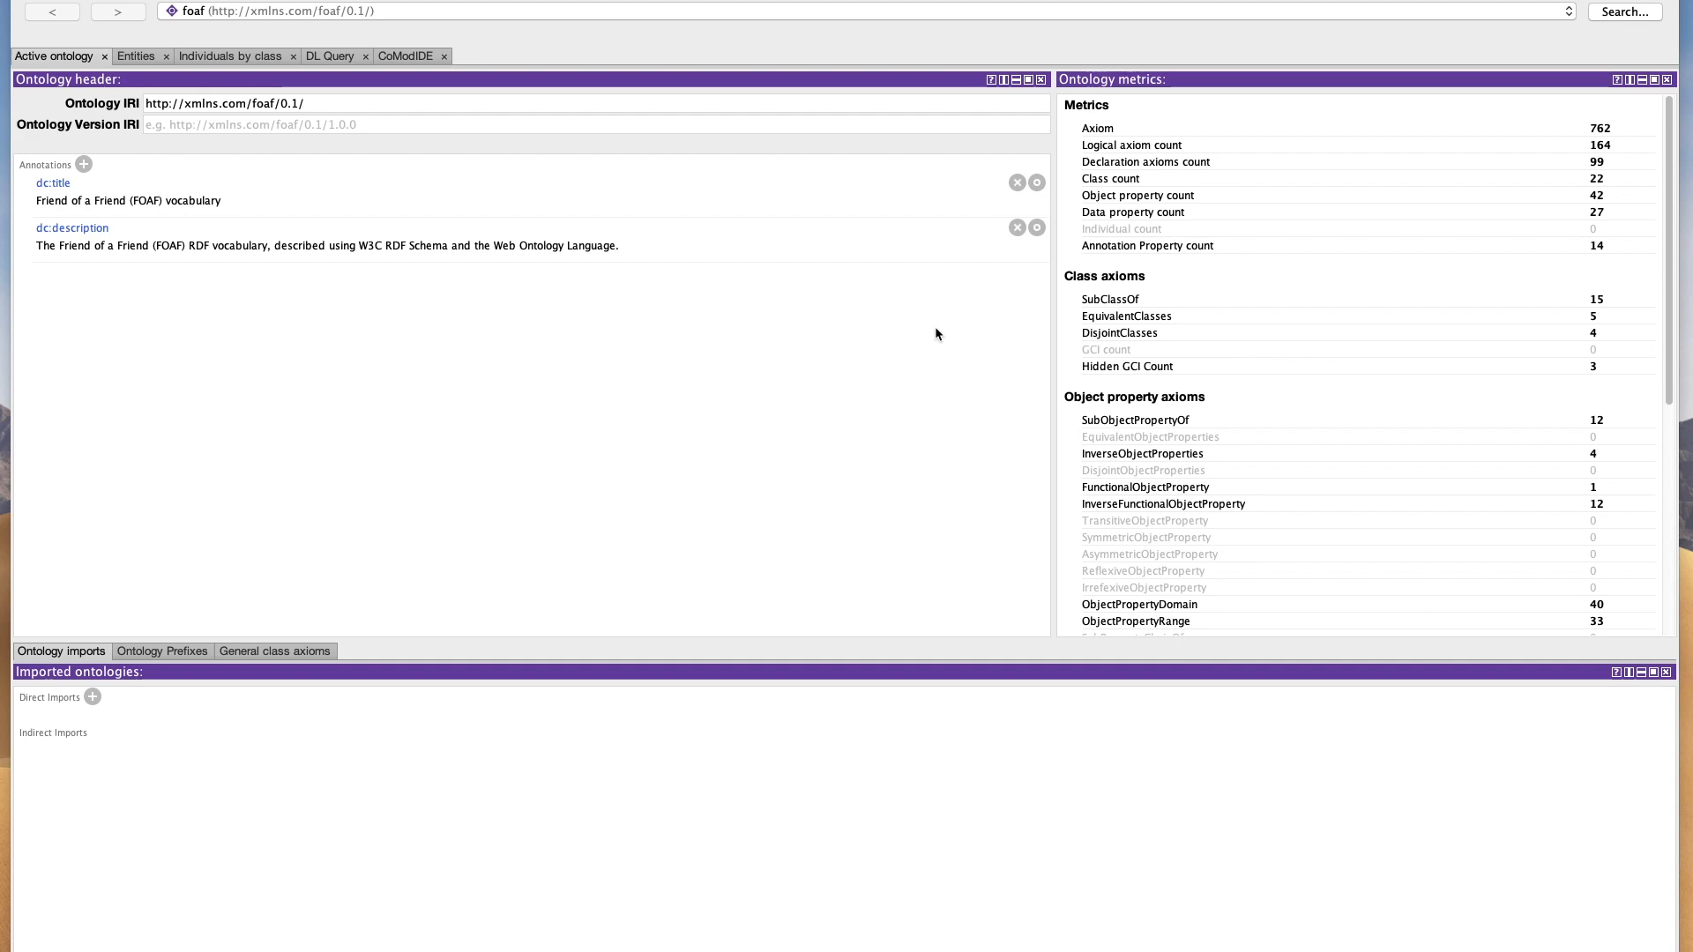
{"action": "left_click", "coordinate": [404, 58]}
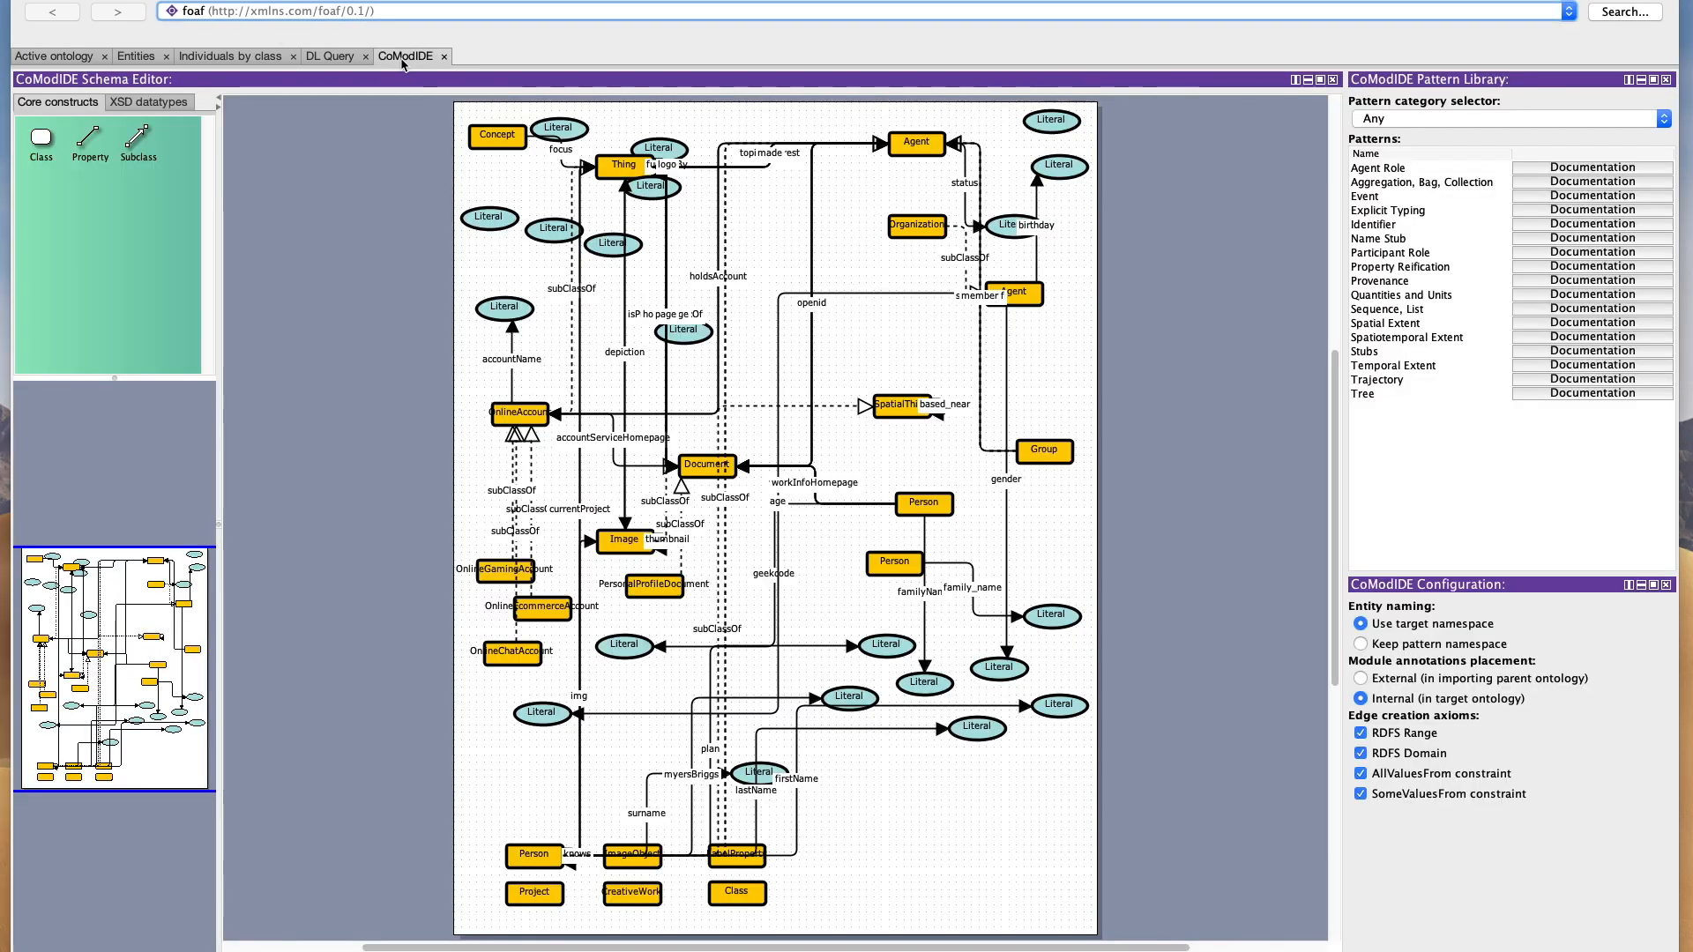